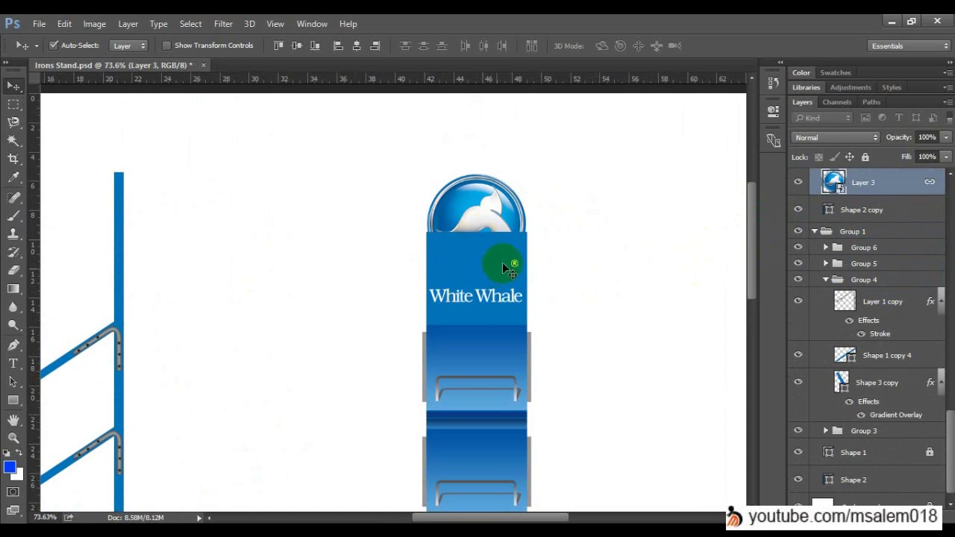
# Reorder the layers so Shape 4 sits beneath the Layer 3 logo and above Shape 2 copy, checking Shape 4's visibility.
pyautogui.moveTo(493, 254); pyautogui.dragTo(494, 291)
pyautogui.moveTo(897, 193); pyautogui.dragTo(827, 262)
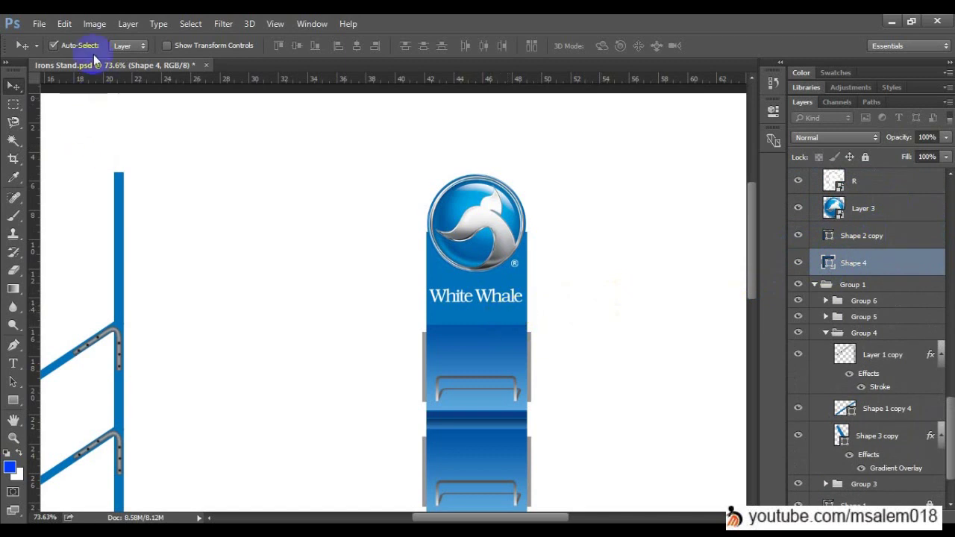
pyautogui.click(793, 262)
pyautogui.click(794, 262)
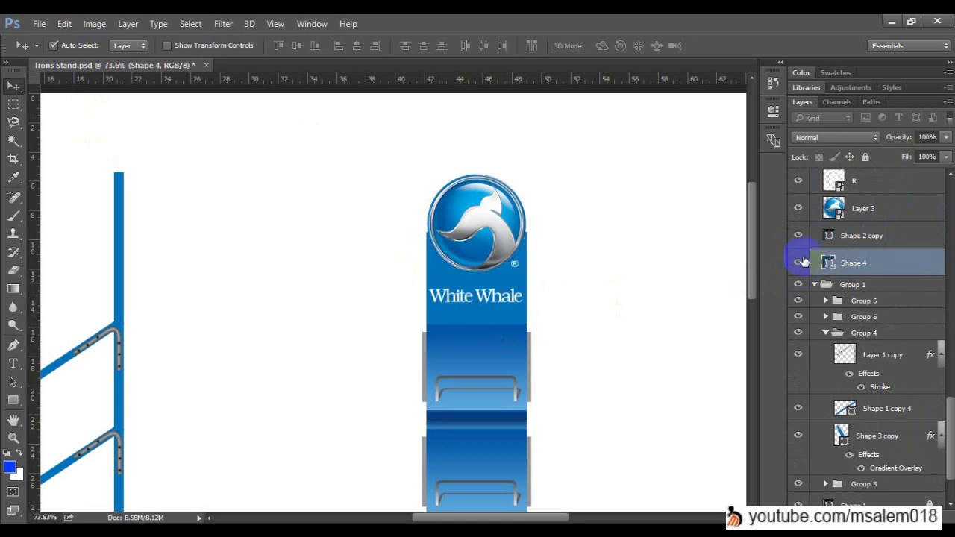
pyautogui.moveTo(869, 250); pyautogui.dragTo(883, 273)
# Move the White Whale text layer beneath Shape 4, and return it above Shape 4.
pyautogui.click(479, 294)
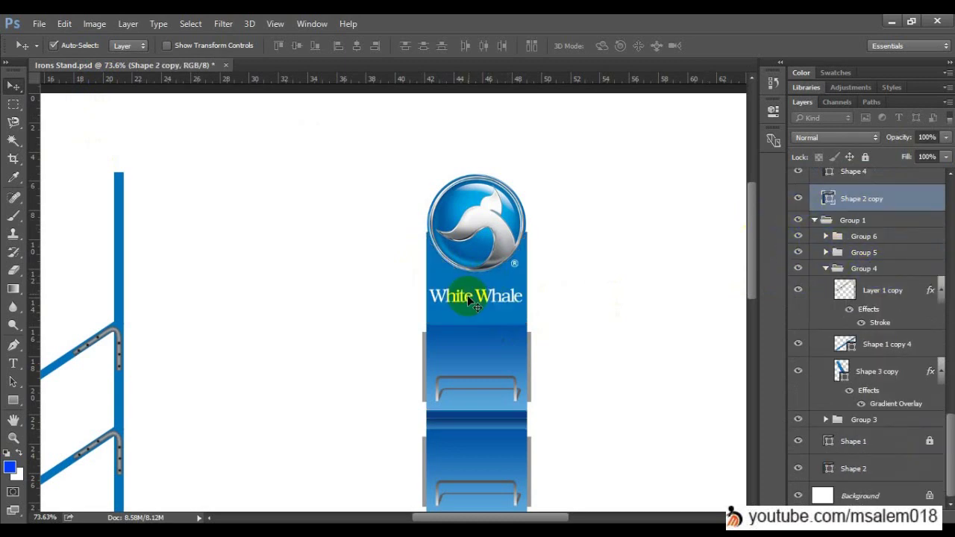
pyautogui.moveTo(879, 192); pyautogui.dragTo(880, 306)
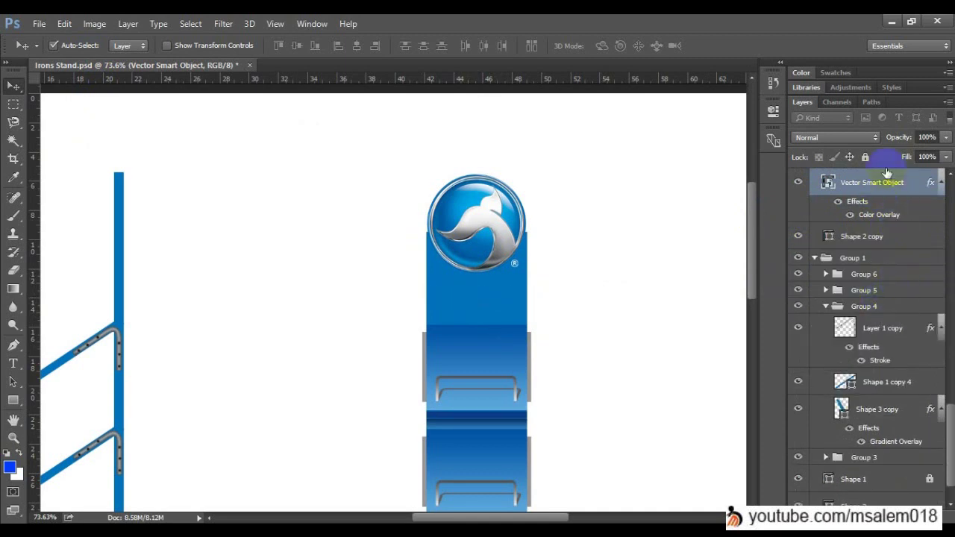
pyautogui.click(468, 283)
pyautogui.click(871, 245)
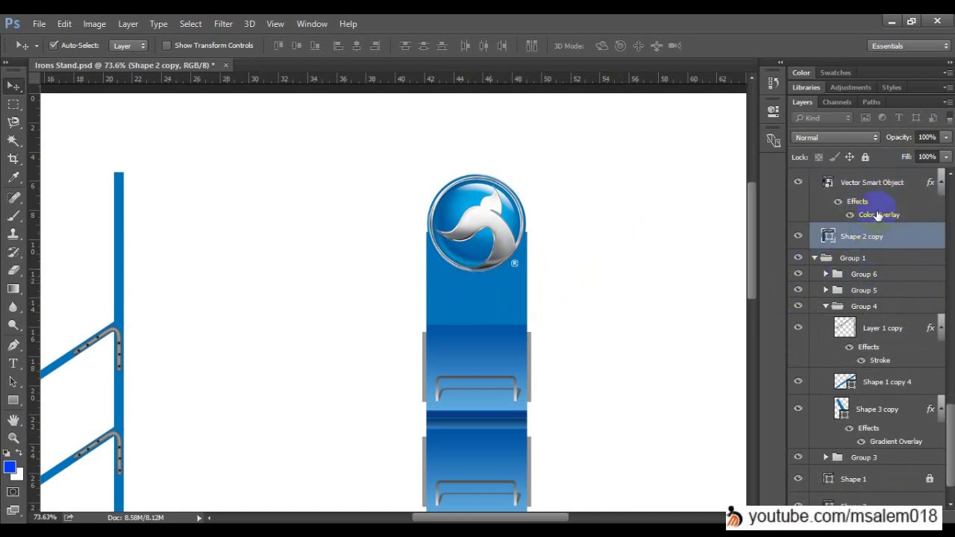
pyautogui.scroll(3, 821, 224)
pyautogui.click(877, 282)
pyautogui.moveTo(877, 282); pyautogui.dragTo(886, 243)
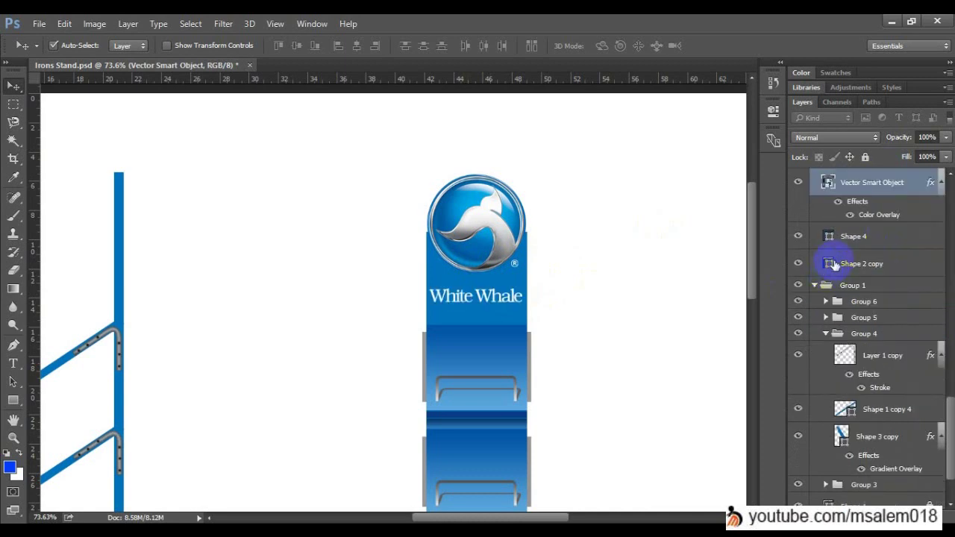
# Send the Layer 3 logo beneath Shape 4, and bring it back above Shape 4.
pyautogui.click(482, 223)
pyautogui.moveTo(894, 188); pyautogui.dragTo(880, 263)
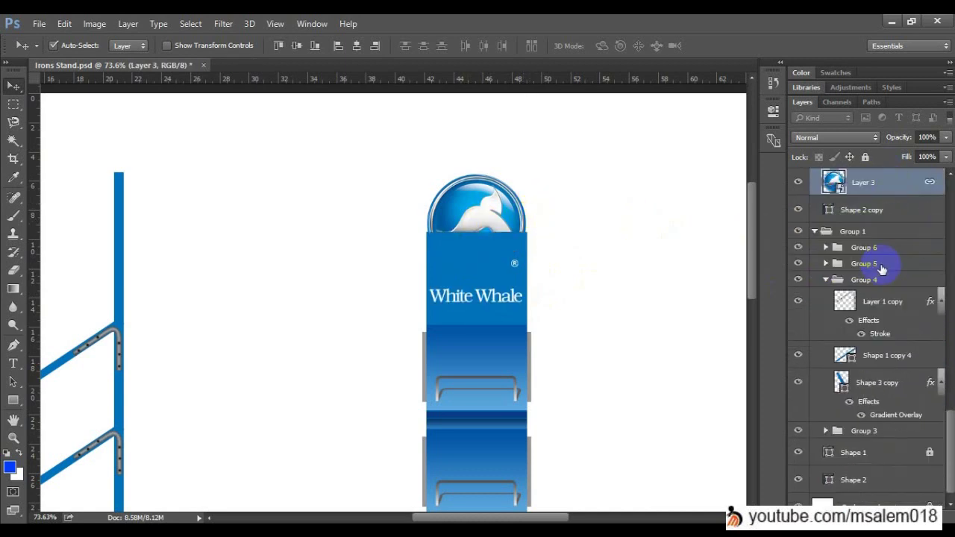
pyautogui.scroll(2, 880, 213)
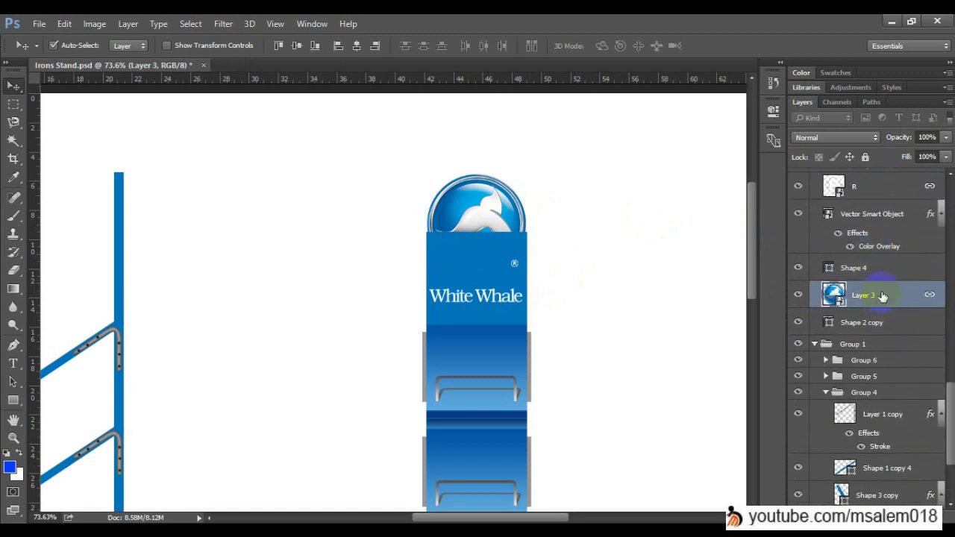
pyautogui.moveTo(883, 276); pyautogui.dragTo(881, 261)
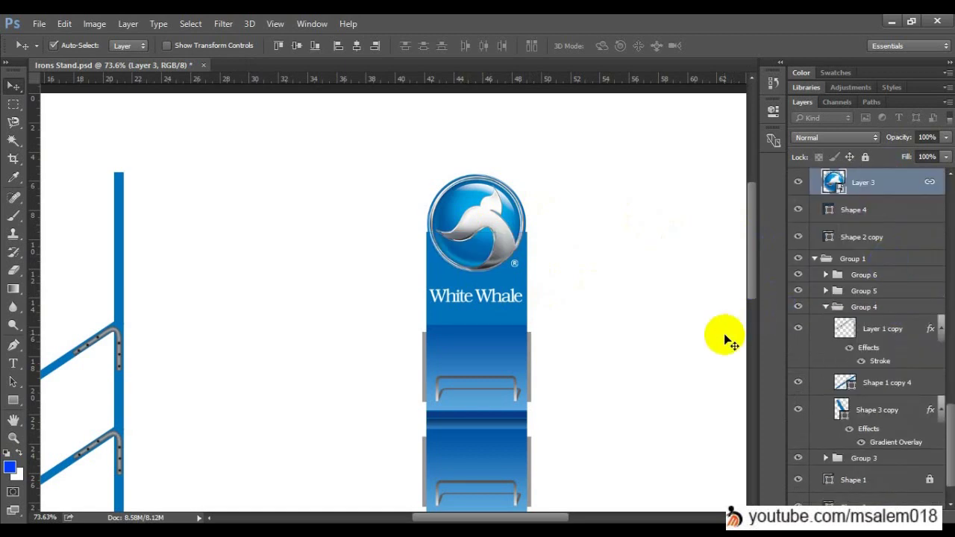
# Place the Layer 3 logo and Group 5 inside Group 6, and expand Group 6.
pyautogui.moveTo(810, 213); pyautogui.dragTo(873, 254)
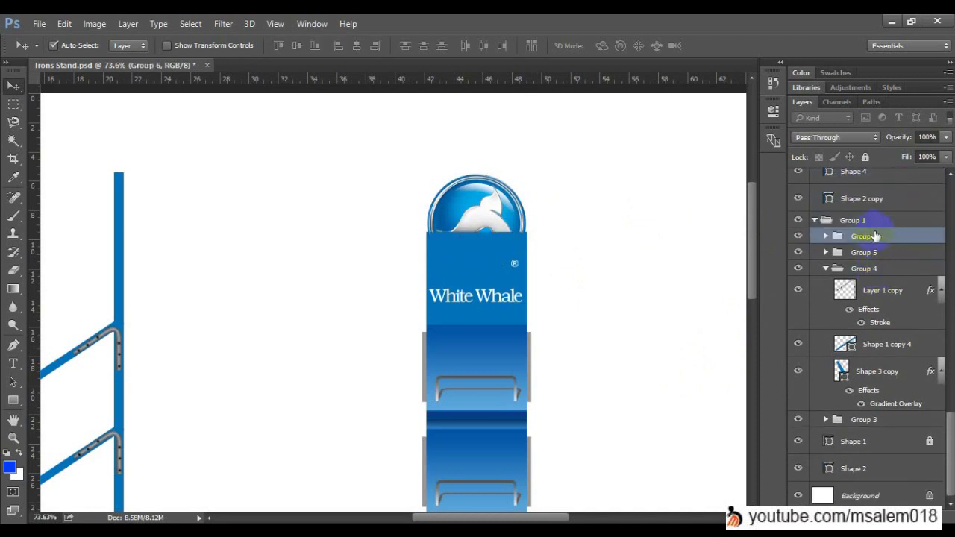
pyautogui.moveTo(874, 251)
pyautogui.mouseDown()
pyautogui.moveTo(885, 247)
pyautogui.moveTo(878, 241)
pyautogui.moveTo(890, 244)
pyautogui.mouseUp()
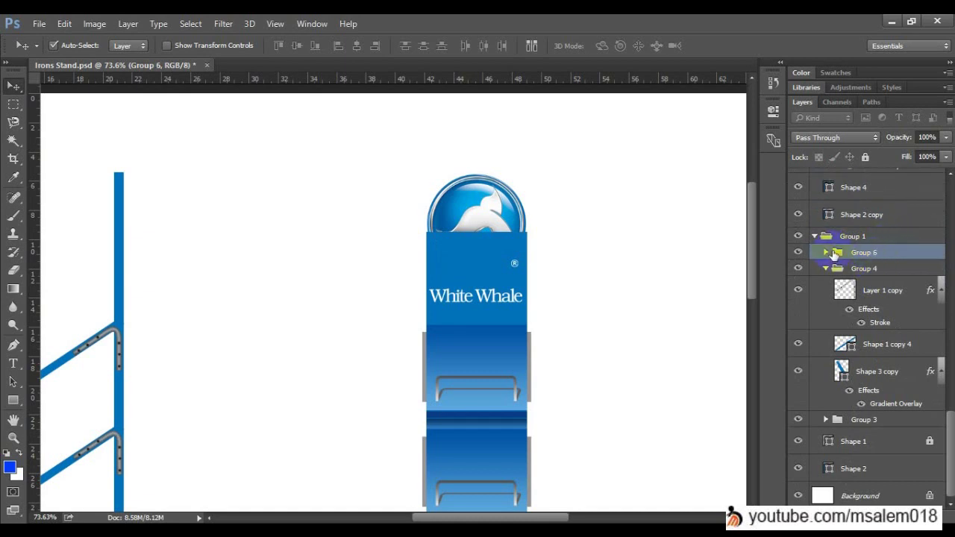
pyautogui.click(832, 253)
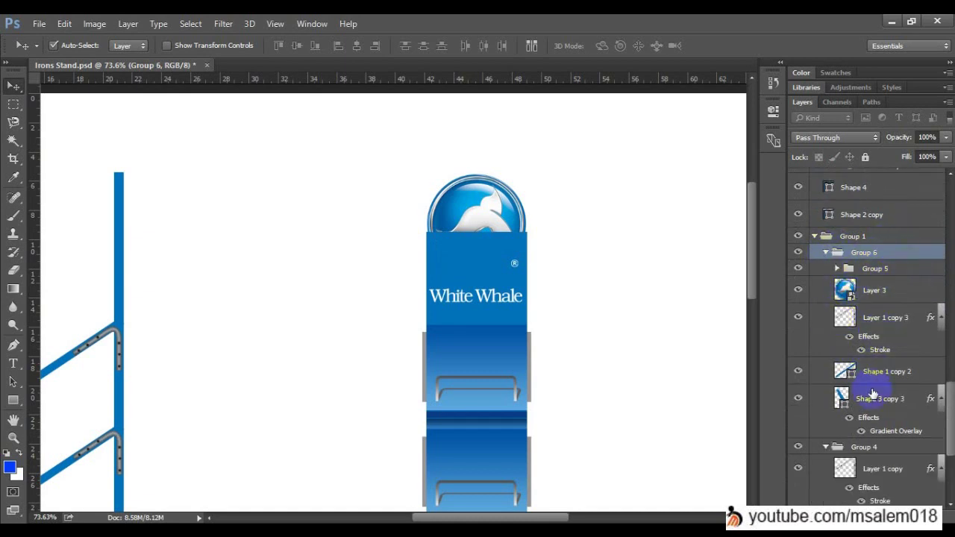
# Collapse Group 4, nest it inside Group 5, and expand both nested groups.
pyautogui.click(876, 448)
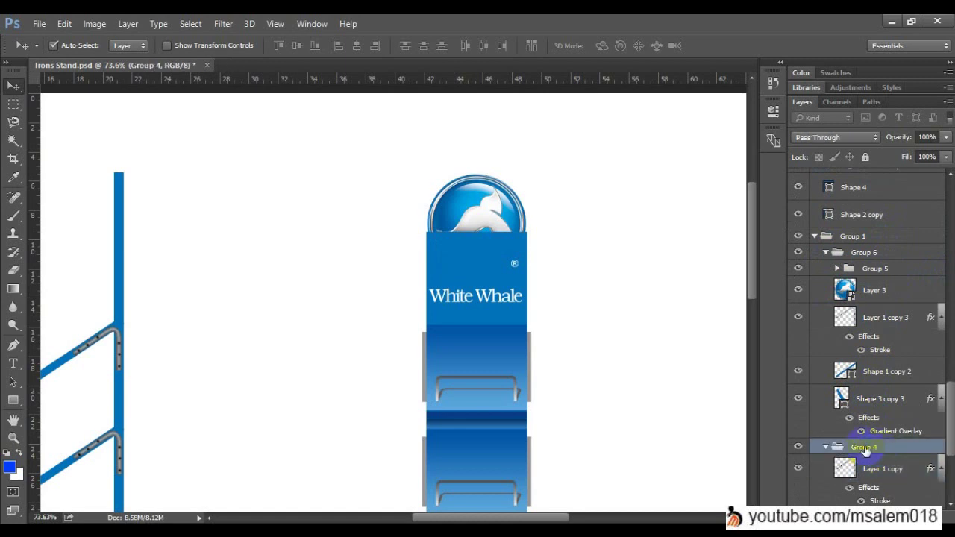
pyautogui.click(826, 448)
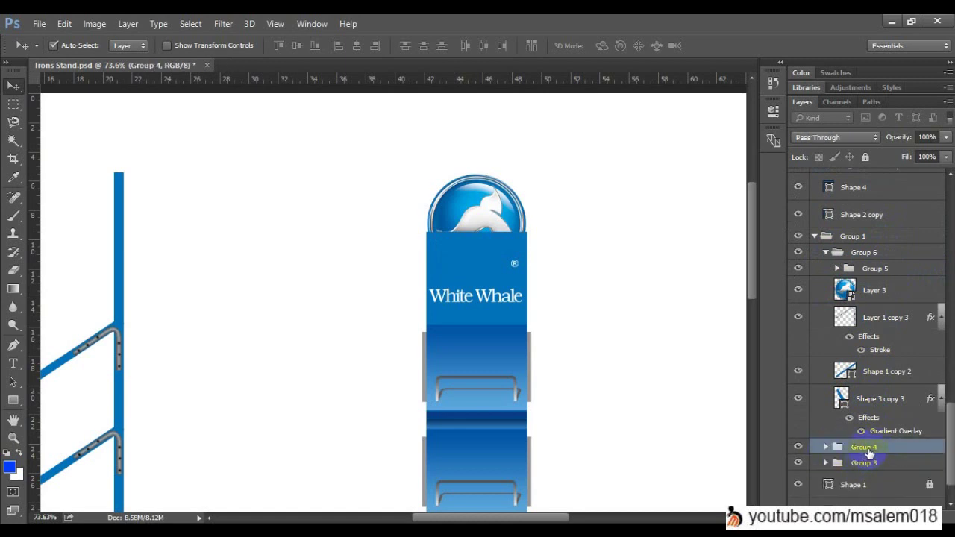
pyautogui.moveTo(878, 452); pyautogui.dragTo(905, 273)
pyautogui.click(837, 242)
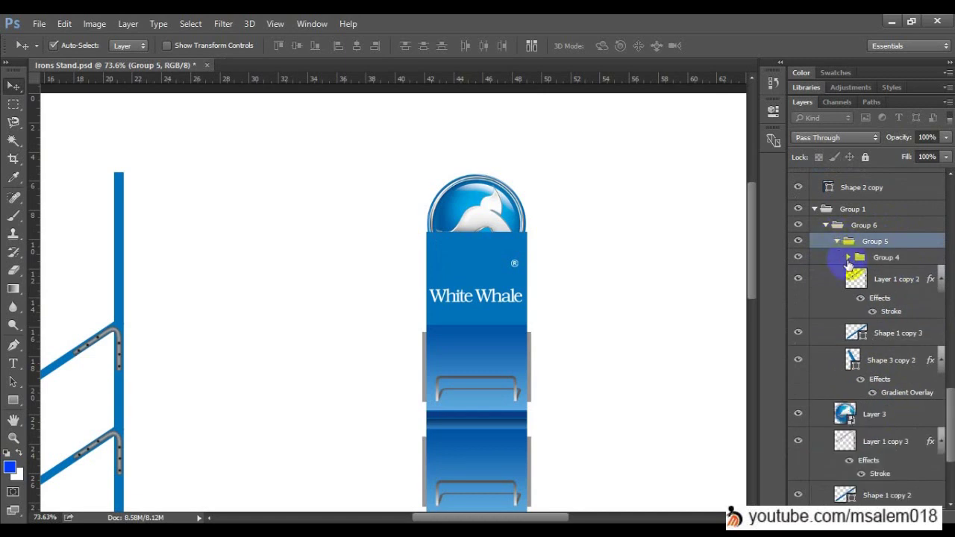
pyautogui.click(848, 258)
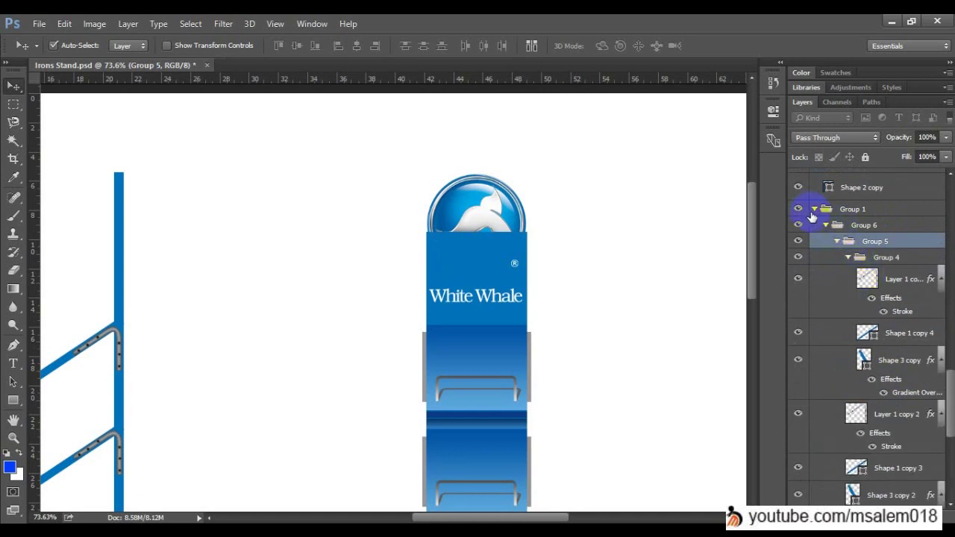
# Move Group 4 out to the top level directly above Group 1, and collapse both groups.
pyautogui.click(884, 257)
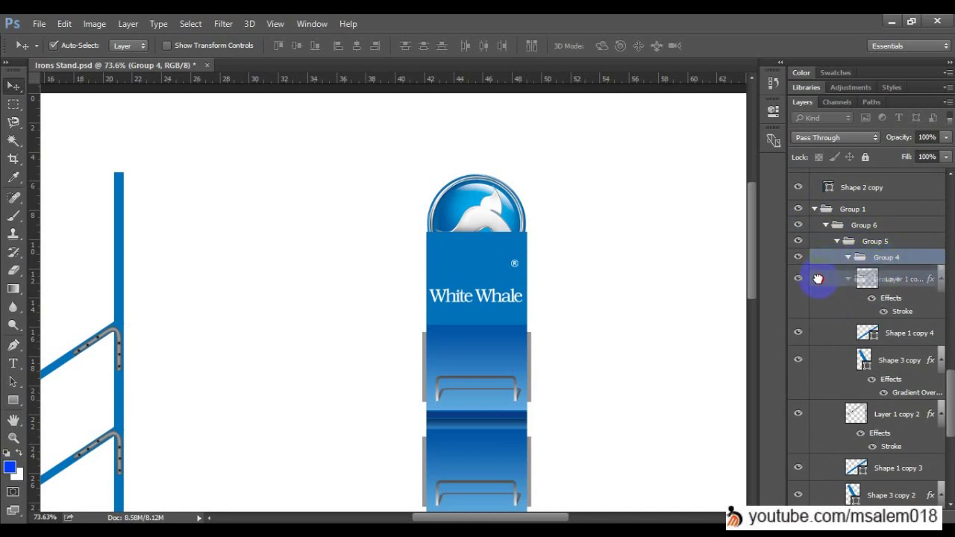
pyautogui.moveTo(863, 257); pyautogui.dragTo(852, 195)
pyautogui.click(848, 258)
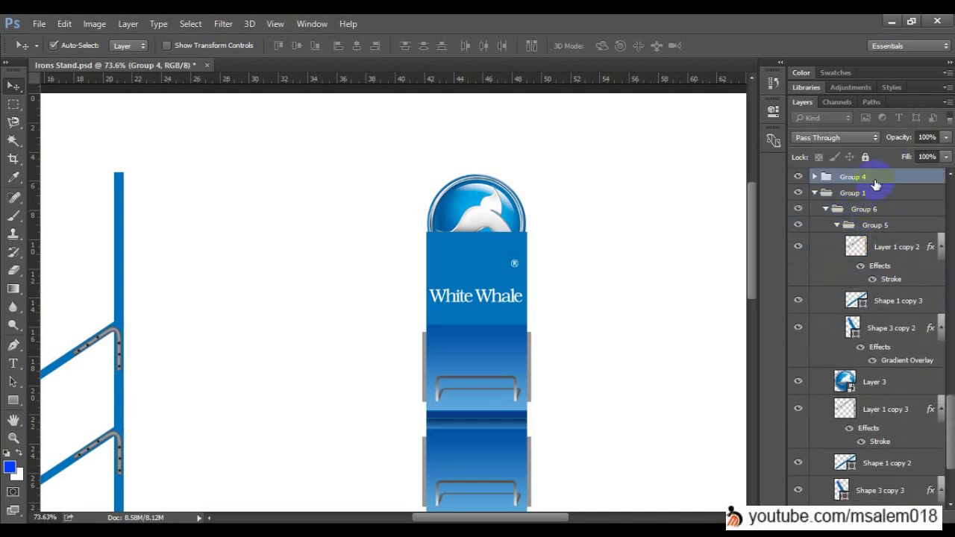
pyautogui.click(814, 194)
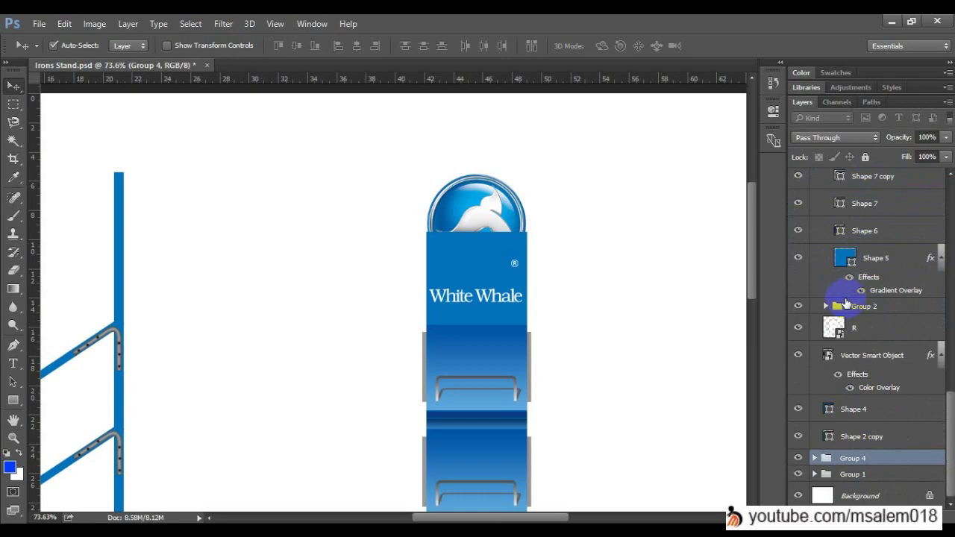
pyautogui.click(624, 513)
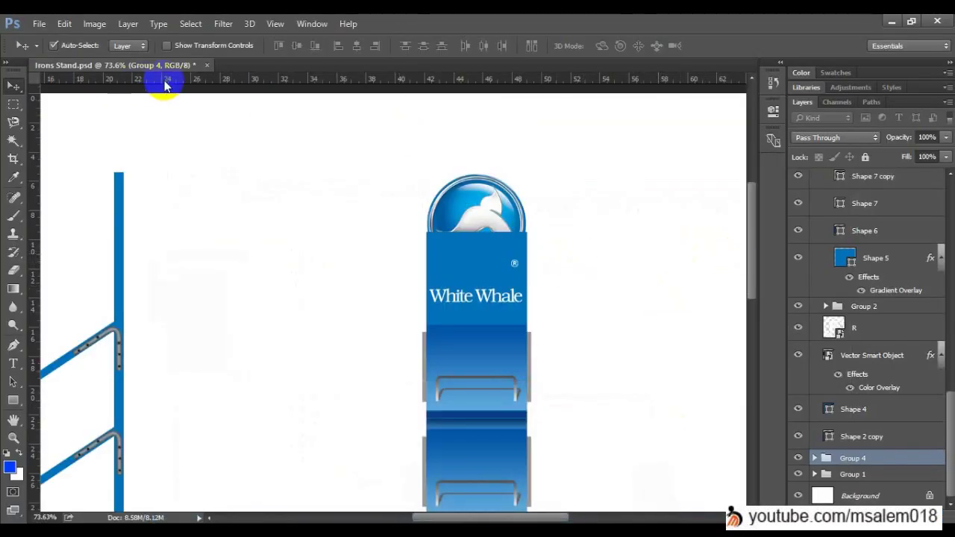
# Create a new International Paper A4 document of 210 × 297 mm at 300 pixels/inch with a white background.
pyautogui.click(39, 24)
pyautogui.click(47, 37)
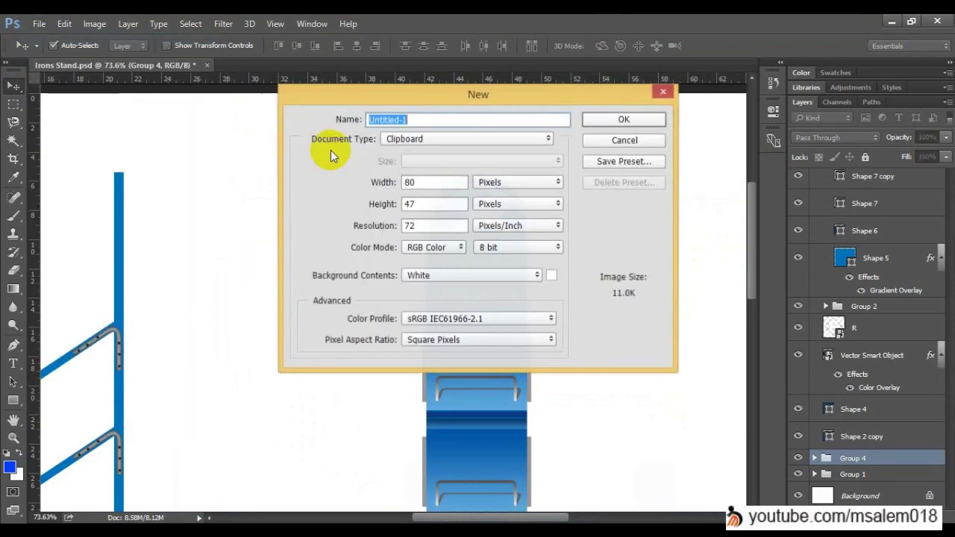
pyautogui.click(505, 140)
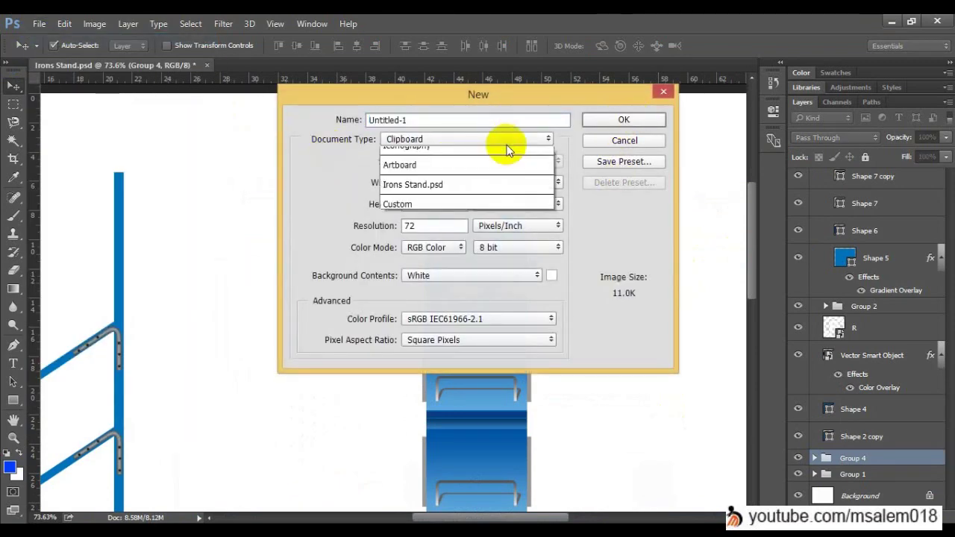
pyautogui.click(496, 196)
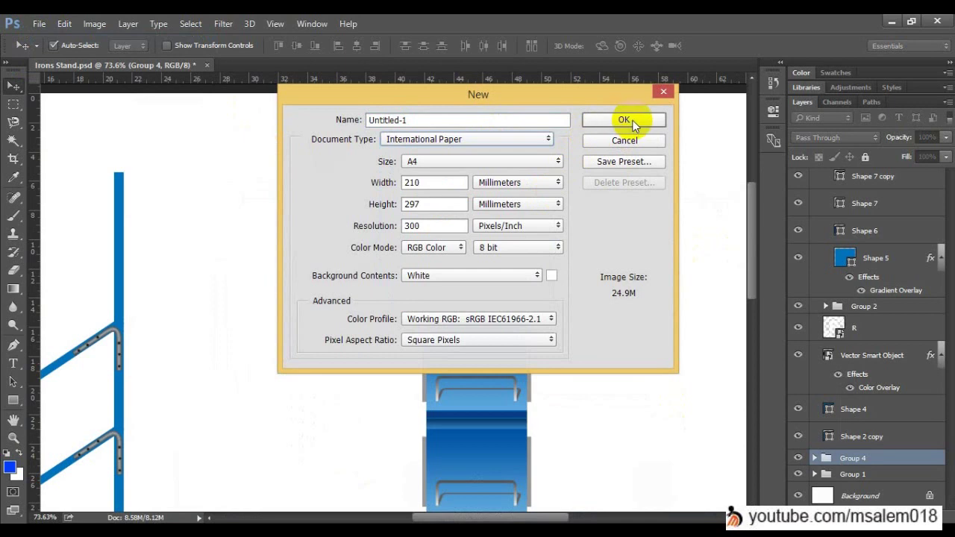
pyautogui.press('Return')
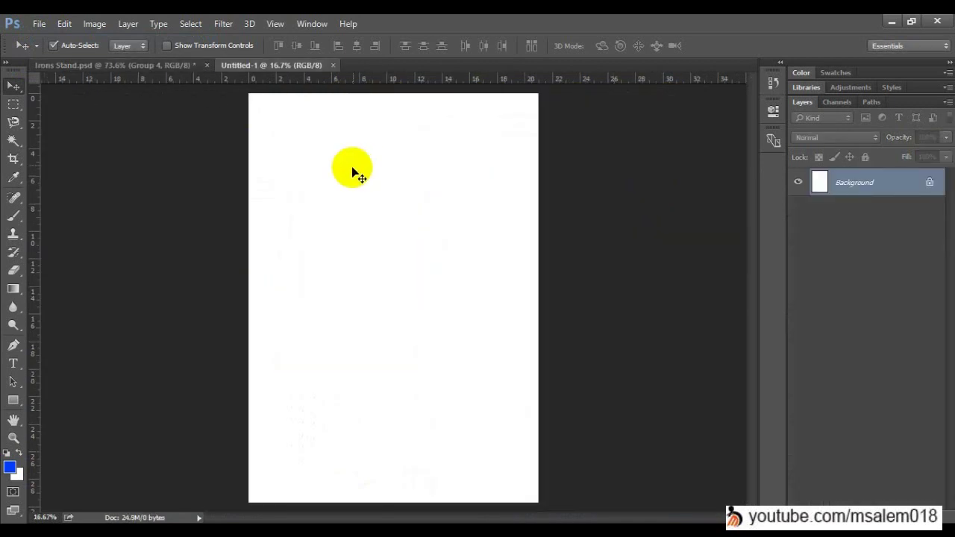
pyautogui.scroll(2, 365, 204)
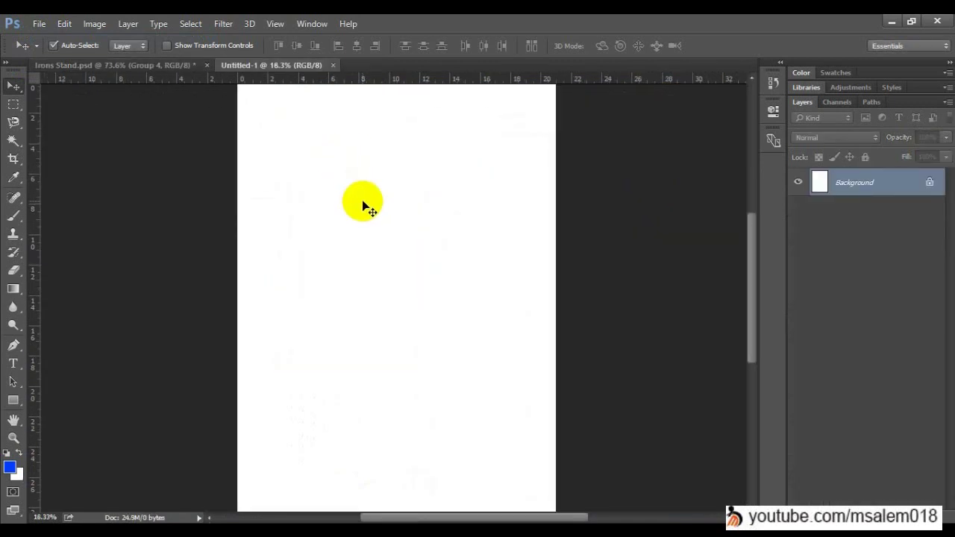
# Draw a diagonal blue-to-white linear gradient across the page with the Gradient tool, and undo it.
pyautogui.click(17, 290)
pyautogui.click(67, 282)
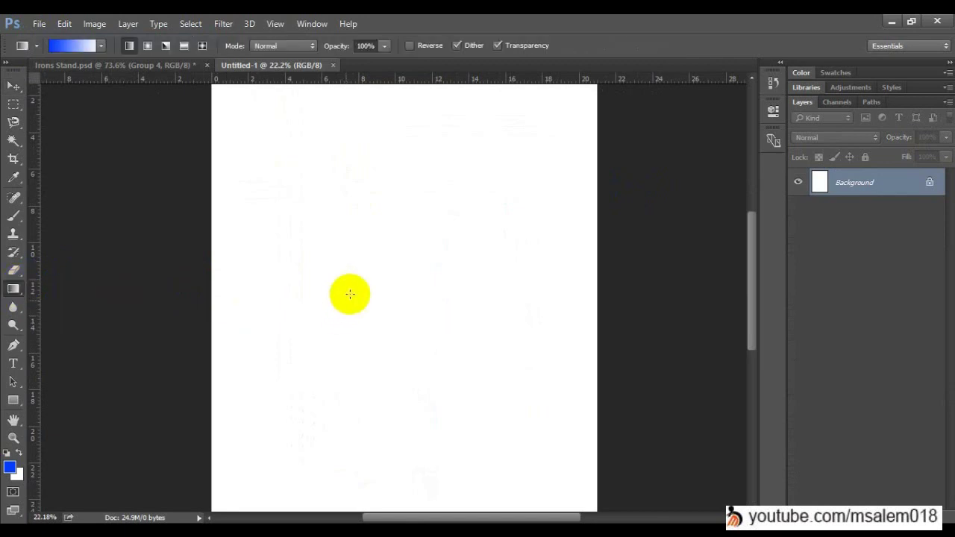
pyautogui.moveTo(189, 152); pyautogui.dragTo(190, 151)
pyautogui.moveTo(224, 184); pyautogui.dragTo(558, 461)
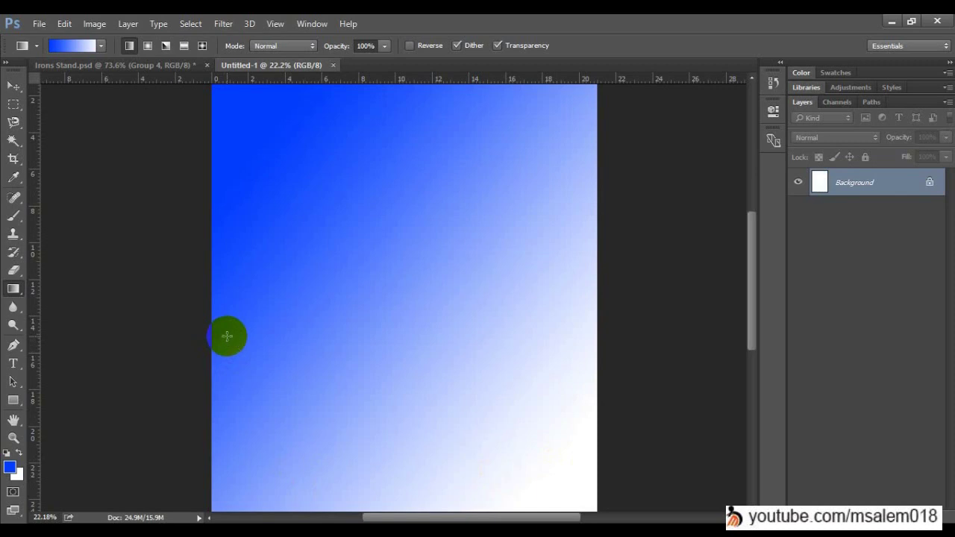
pyautogui.hotkey('ctrl', 'z')
# Preview gradient presets such as Copper and Transparent Rainbow in the Gradient Editor, and choose Foreground to Background.
pyautogui.click(75, 44)
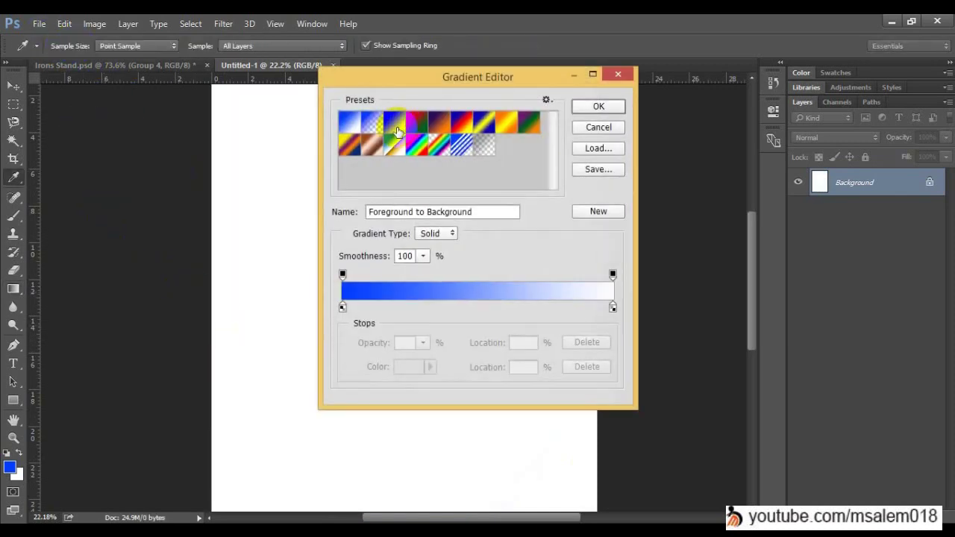
pyautogui.click(395, 126)
pyautogui.click(394, 146)
pyautogui.click(371, 147)
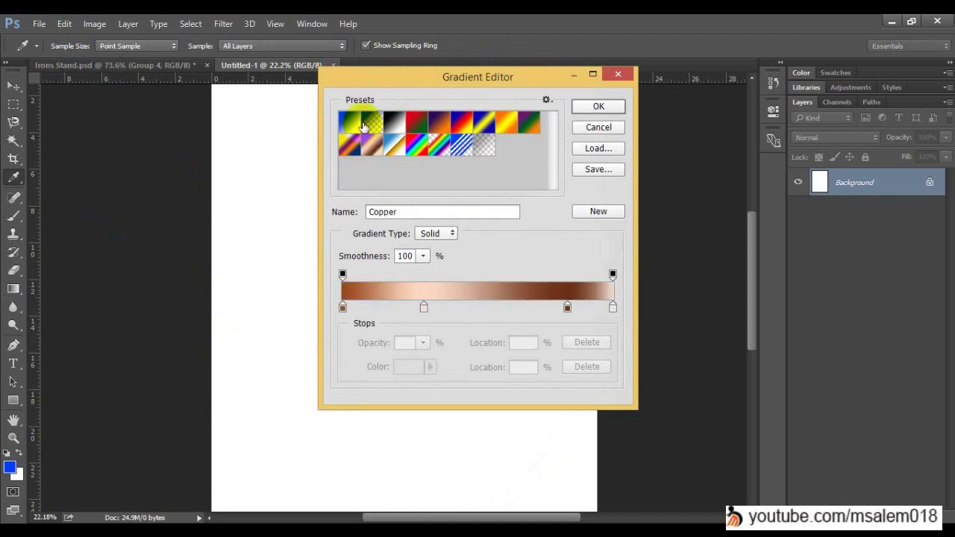
pyautogui.click(349, 146)
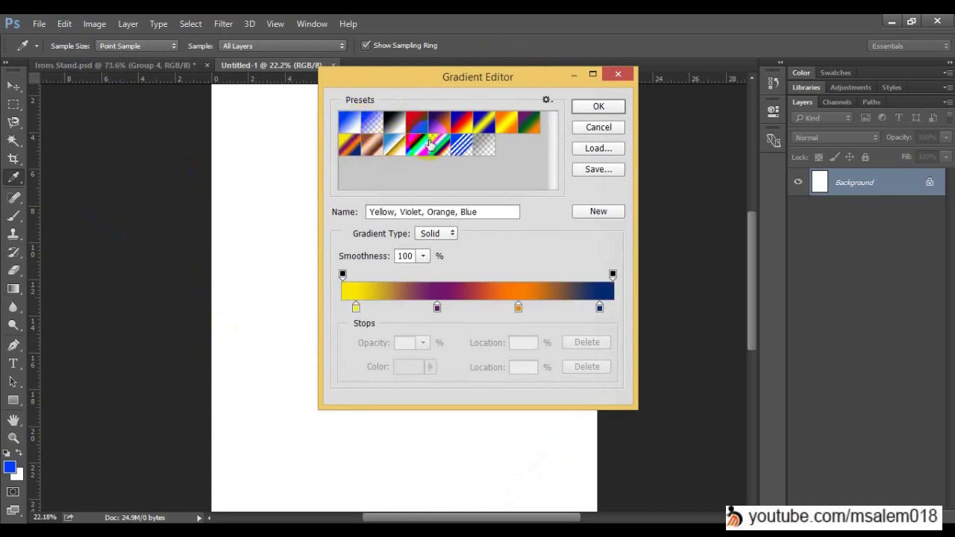
pyautogui.click(430, 144)
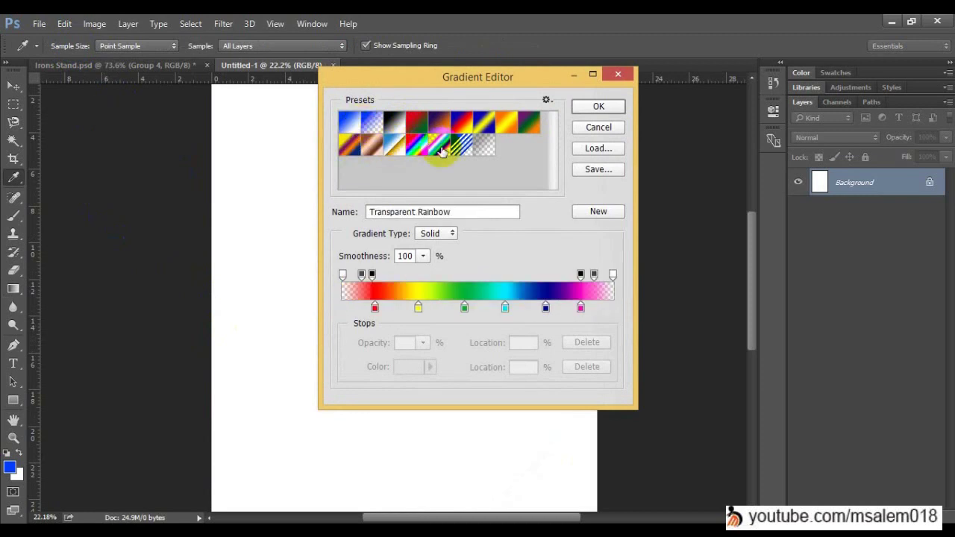
pyautogui.click(348, 122)
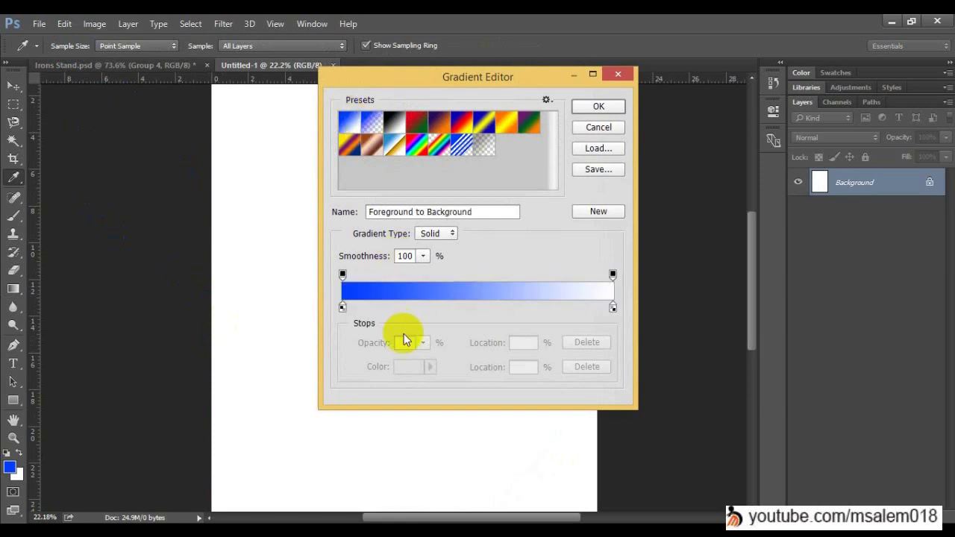
# Change the gradient's starting colour stop from the Foreground to Background preset to the green 00ffae.
pyautogui.click(343, 308)
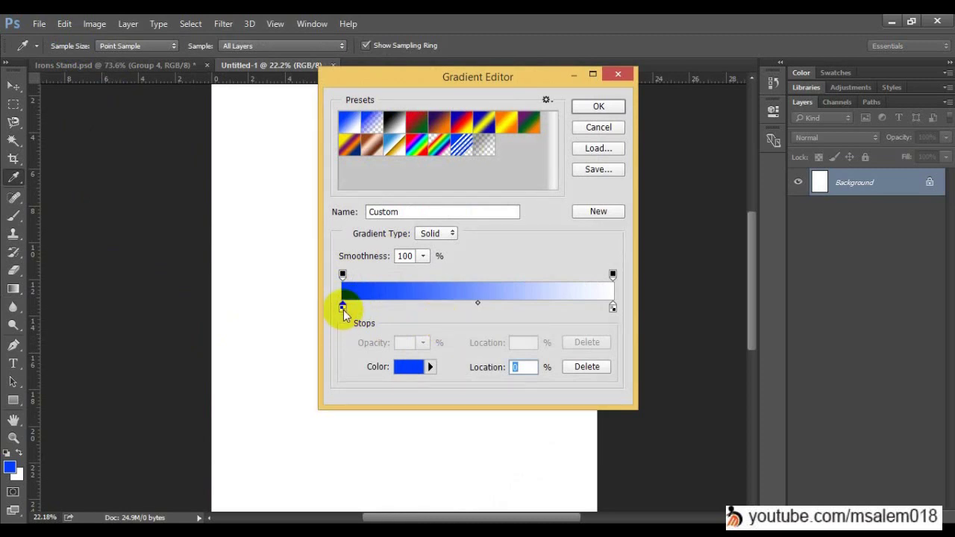
pyautogui.click(406, 366)
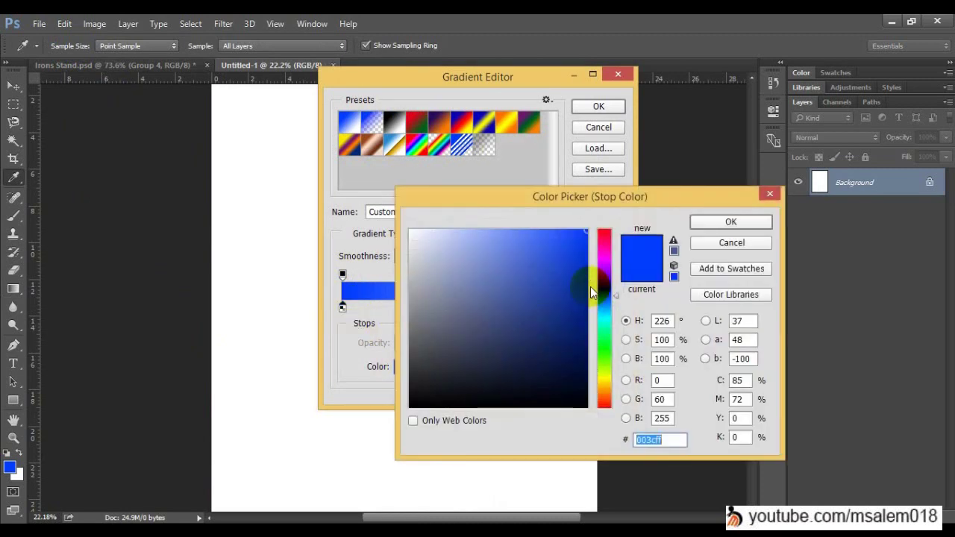
pyautogui.moveTo(661, 200); pyautogui.dragTo(775, 202)
pyautogui.click(712, 328)
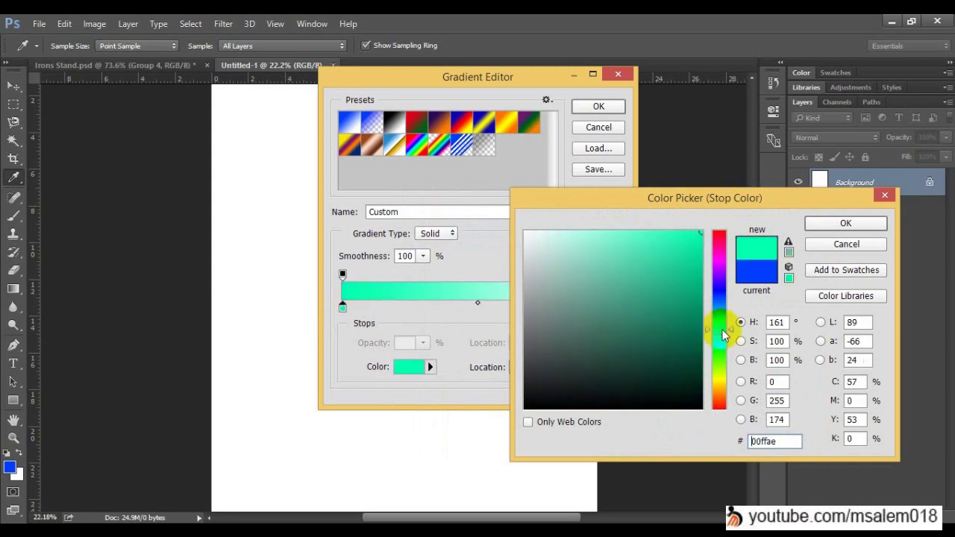
pyautogui.click(821, 222)
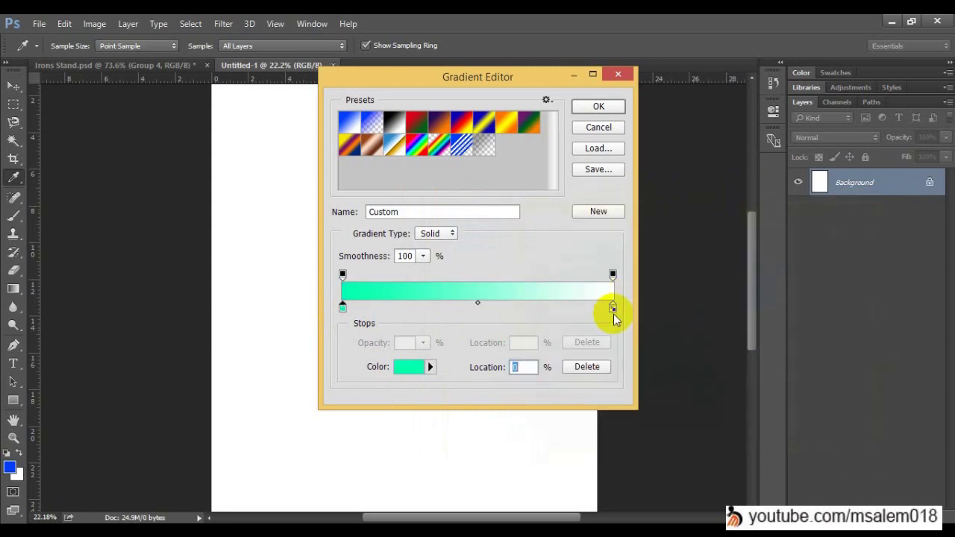
# Change the gradient's ending colour stop at 100% to a bright red.
pyautogui.click(613, 308)
pyautogui.doubleClick(612, 308)
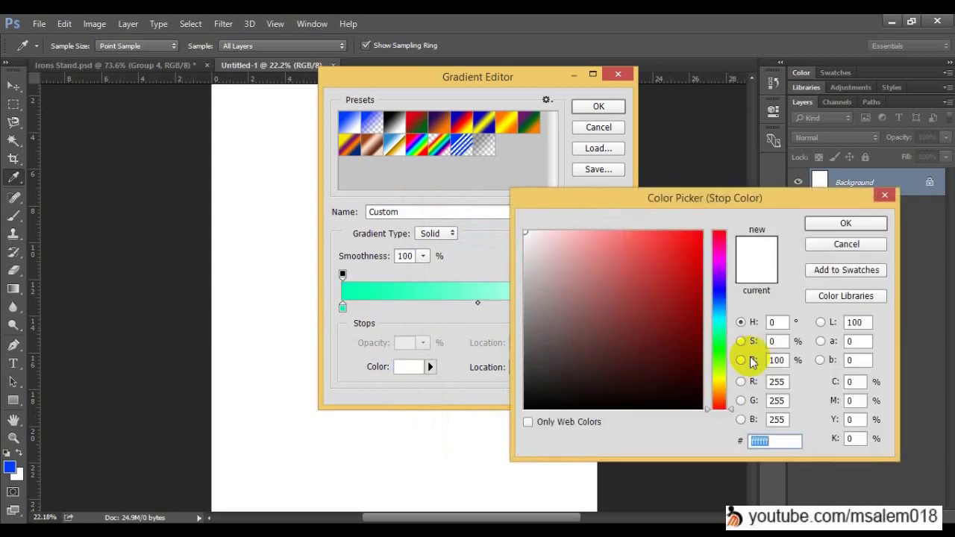
pyautogui.click(694, 243)
pyautogui.click(846, 223)
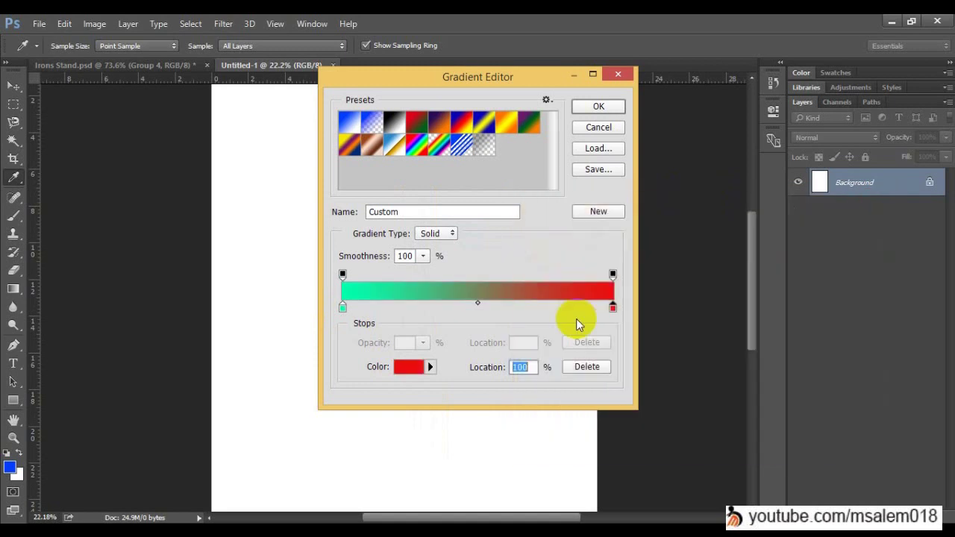
# Lower the starting opacity stop to 54% and then 0%, and cancel the gradient edits.
pyautogui.click(344, 274)
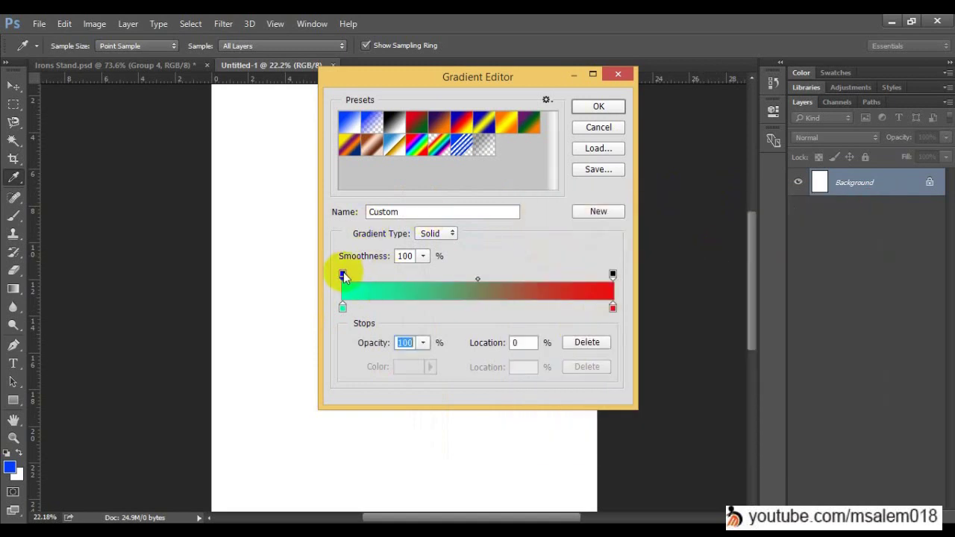
pyautogui.click(423, 343)
pyautogui.moveTo(420, 356); pyautogui.dragTo(391, 359)
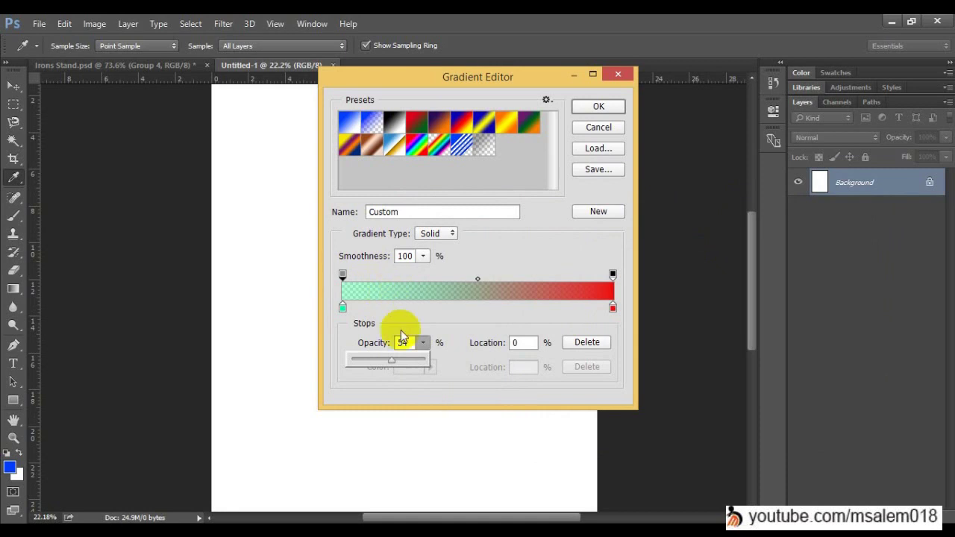
pyautogui.click(396, 381)
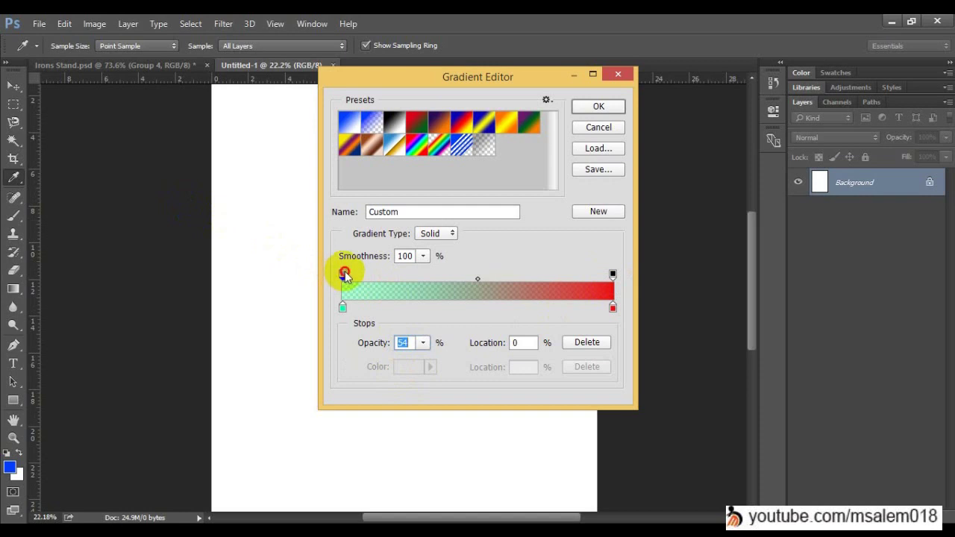
pyautogui.moveTo(430, 360); pyautogui.dragTo(346, 340)
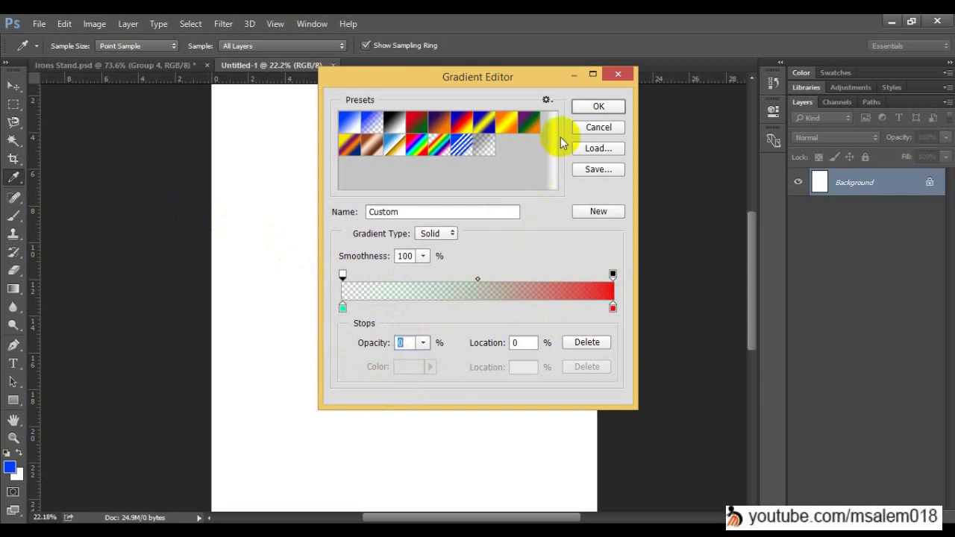
pyautogui.click(596, 128)
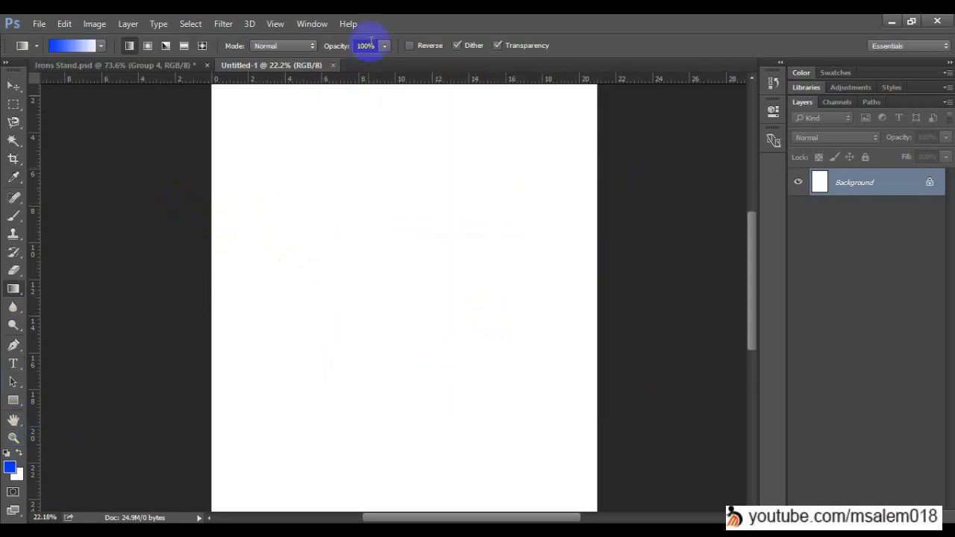
# Fill the Background layer with the blue foreground colour in Normal mode at 100% opacity.
pyautogui.click(66, 26)
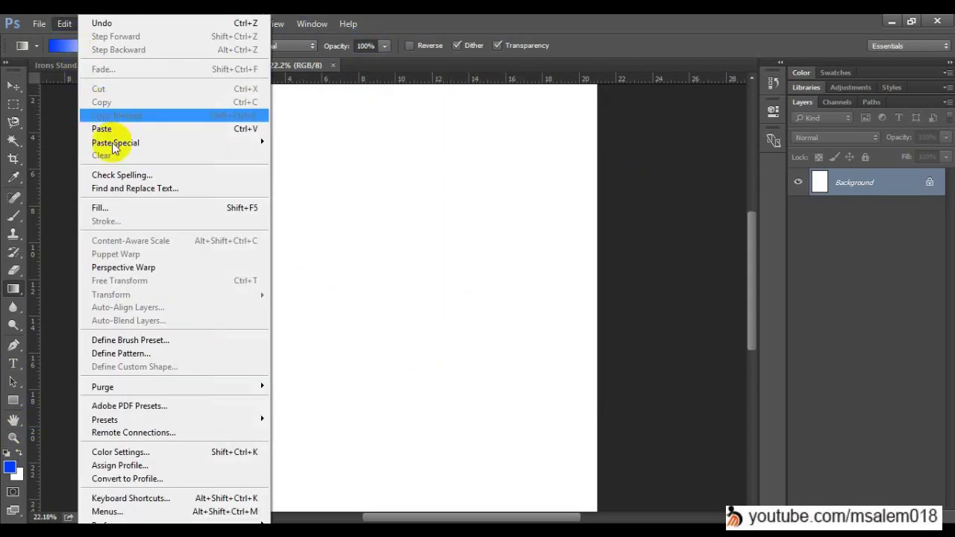
pyautogui.click(128, 206)
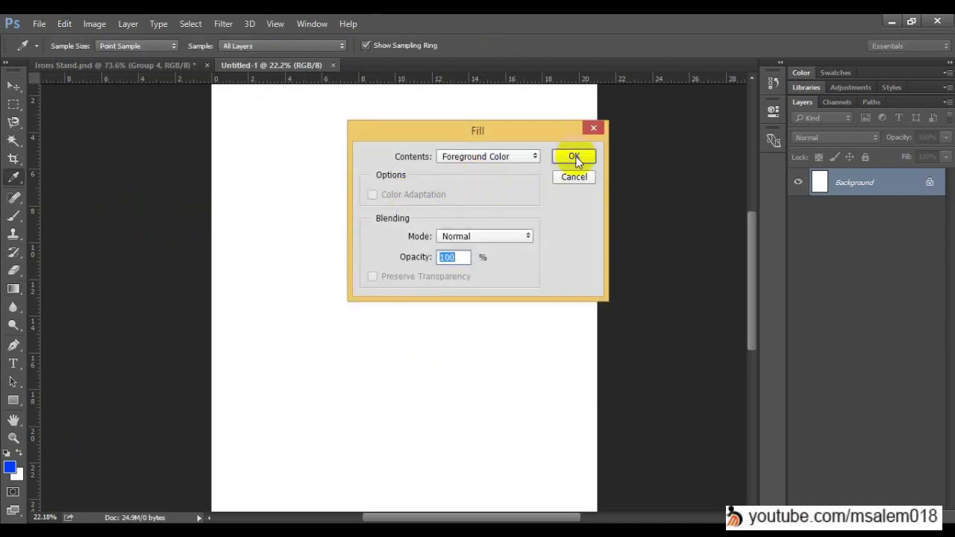
pyautogui.click(574, 157)
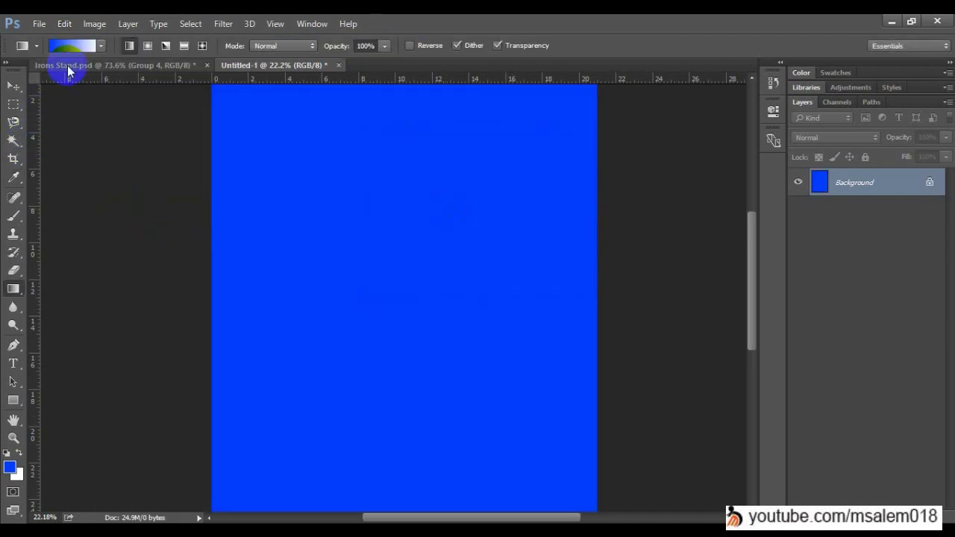
# Preview the Transparent Rainbow preset in the Gradient Editor, and cancel without applying it.
pyautogui.click(68, 46)
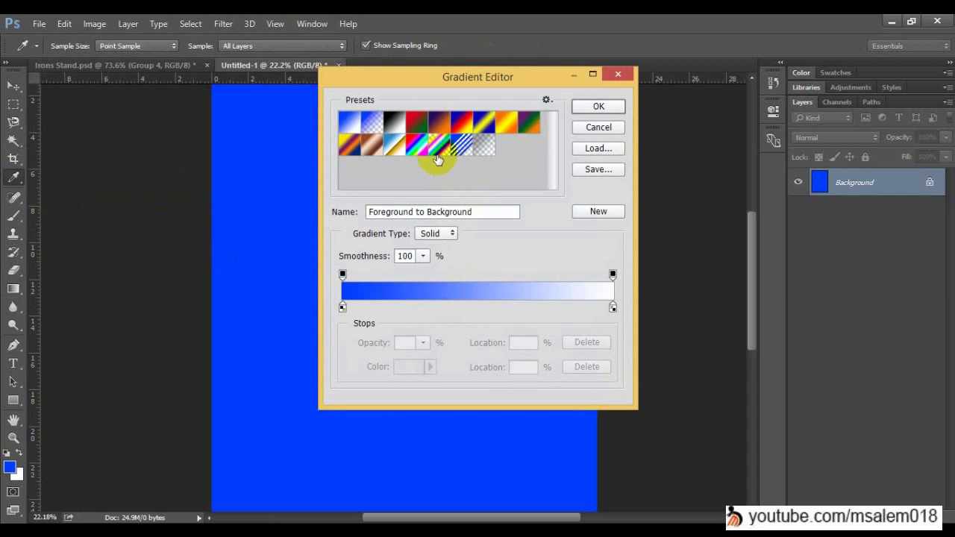
pyautogui.click(440, 149)
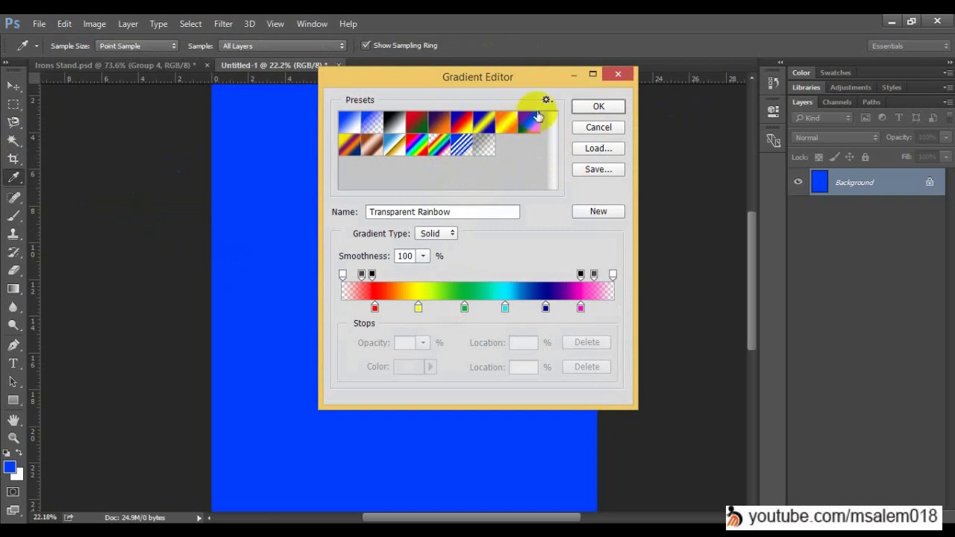
pyautogui.click(598, 127)
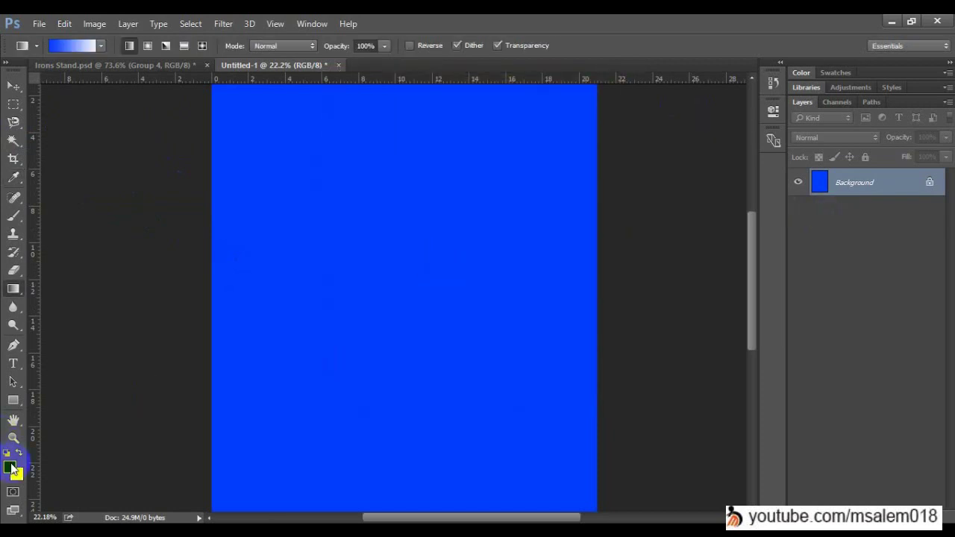
# Change the foreground colour to a pinkish red, and fill the Background layer with it at 100% opacity.
pyautogui.click(12, 468)
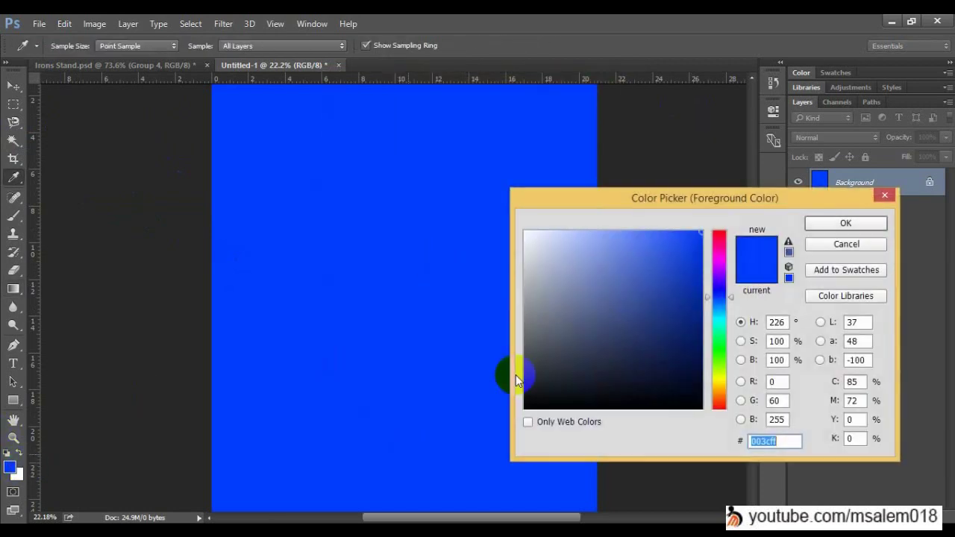
pyautogui.click(718, 243)
pyautogui.click(827, 229)
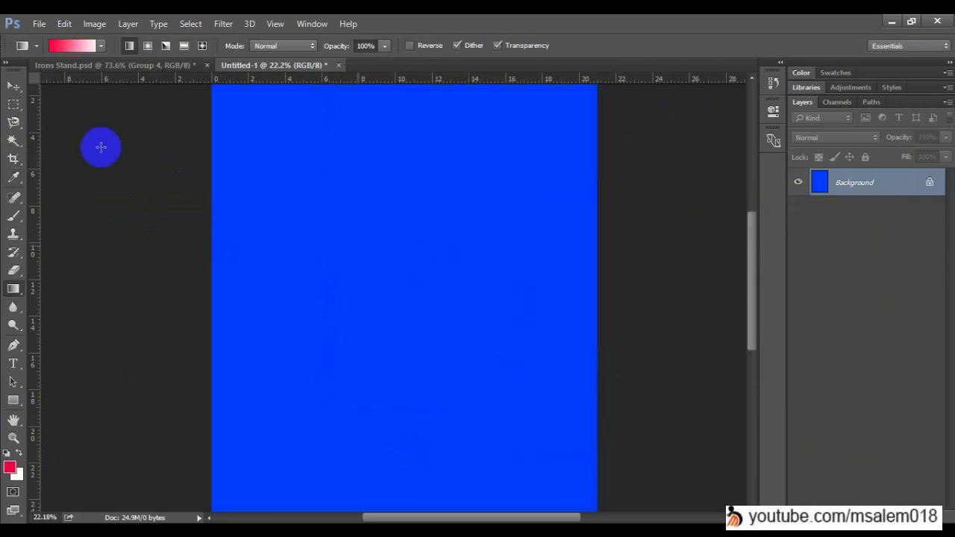
pyautogui.click(64, 26)
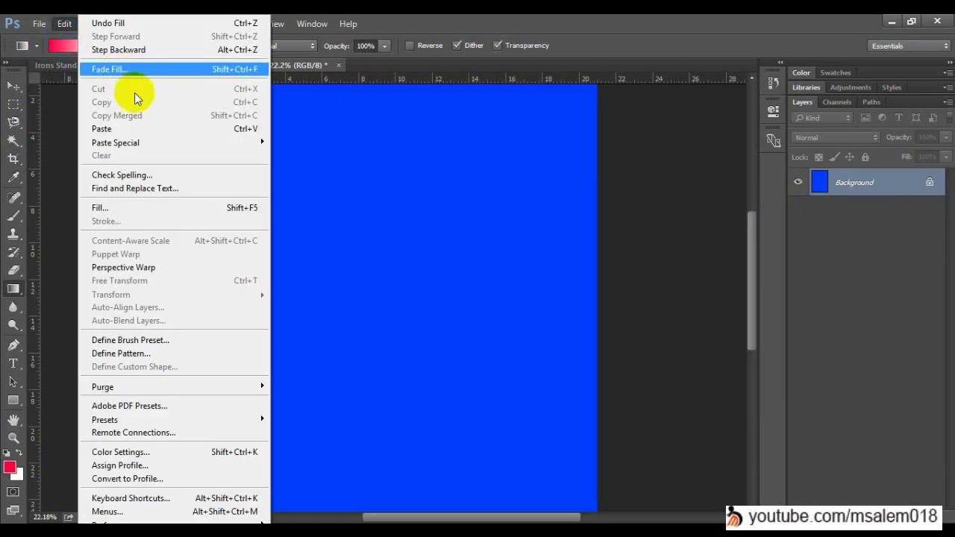
pyautogui.click(213, 207)
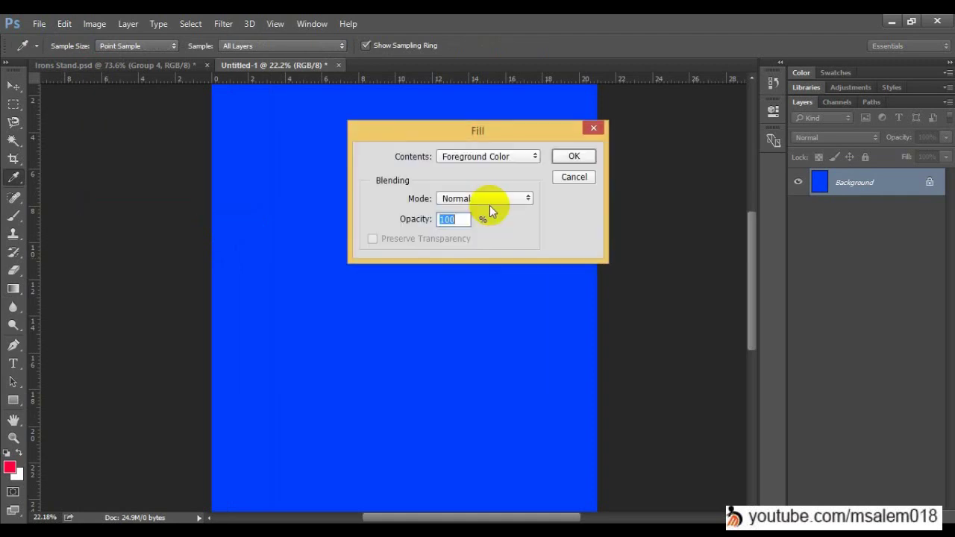
pyautogui.press('Return')
# Choose the Black, White gradient preset, and set its ending opacity stop to 0% for a black-to-transparent gradient.
pyautogui.click(86, 46)
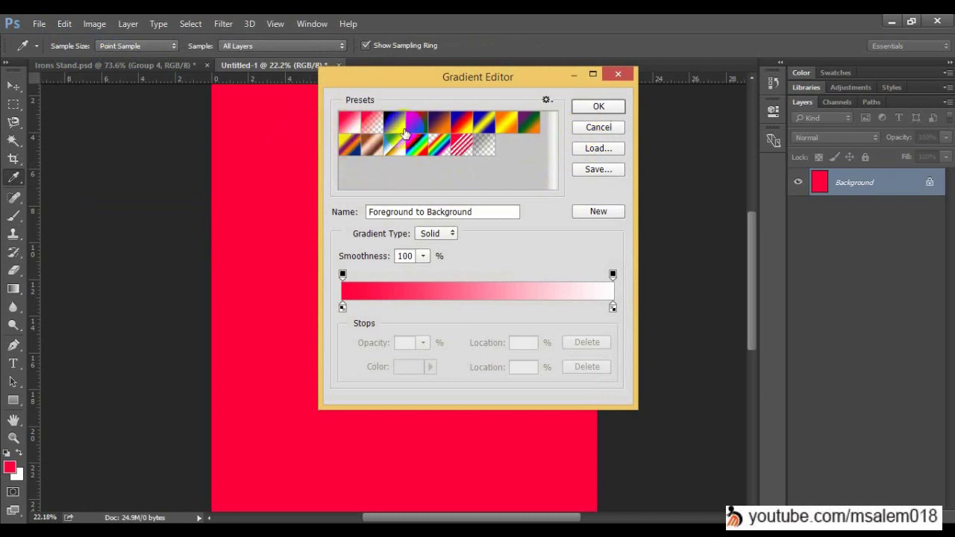
pyautogui.click(395, 123)
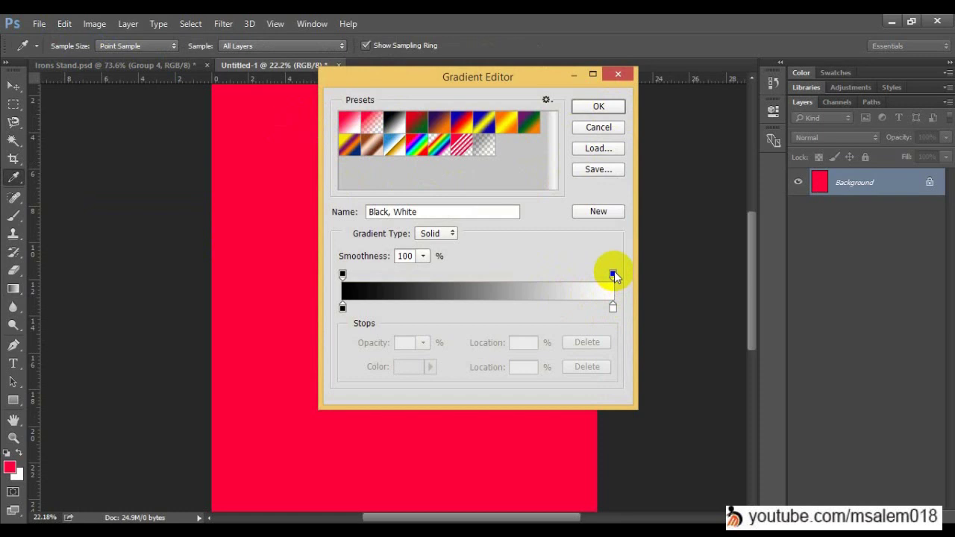
pyautogui.click(613, 274)
pyautogui.write('0')
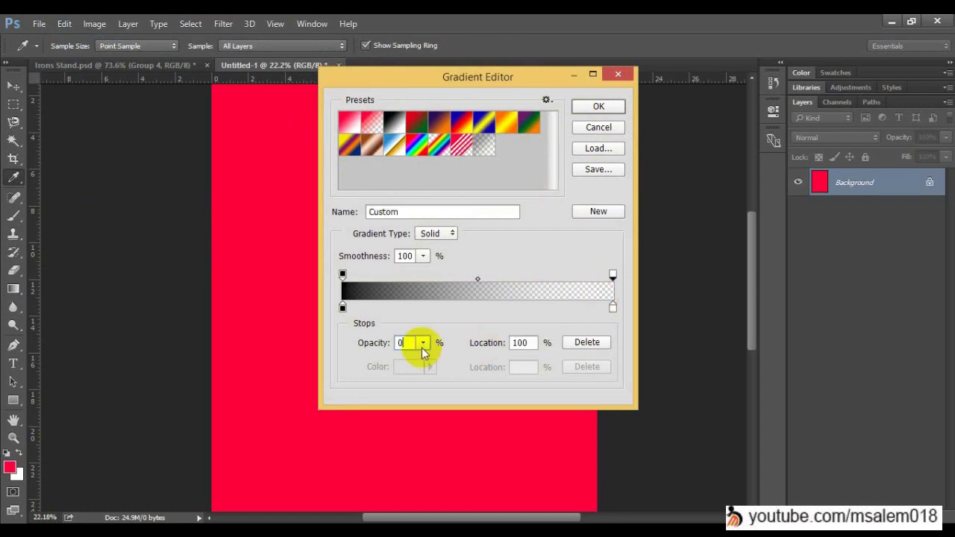
pyautogui.click(594, 107)
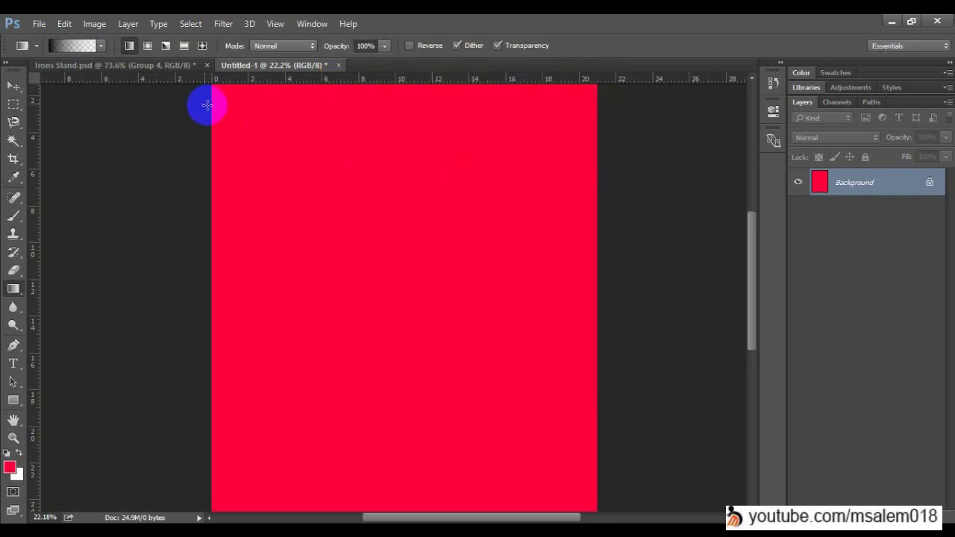
# Draw black-to-transparent gradients horizontally across the red page and diagonally from its lower-right corner, and undo them.
pyautogui.moveTo(207, 244); pyautogui.dragTo(608, 275)
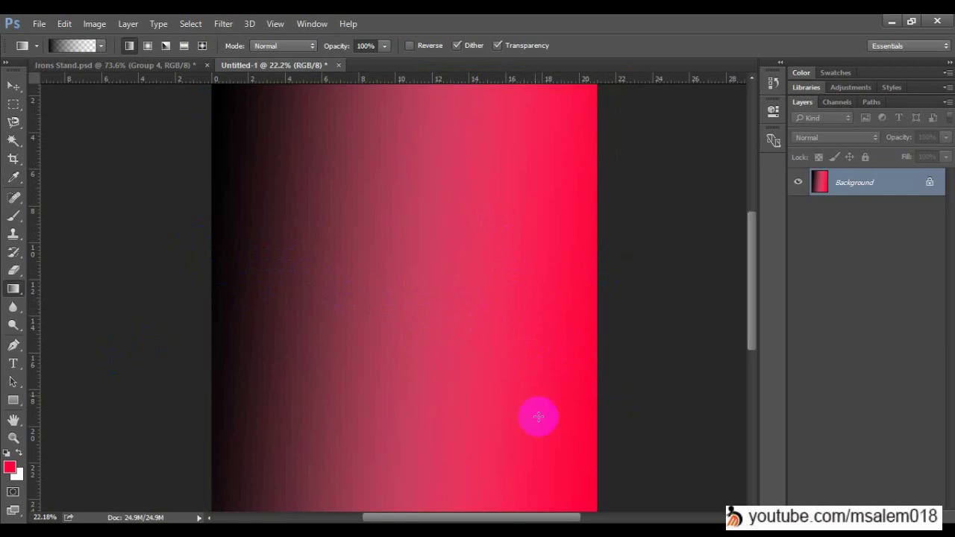
pyautogui.moveTo(553, 454); pyautogui.dragTo(270, 139)
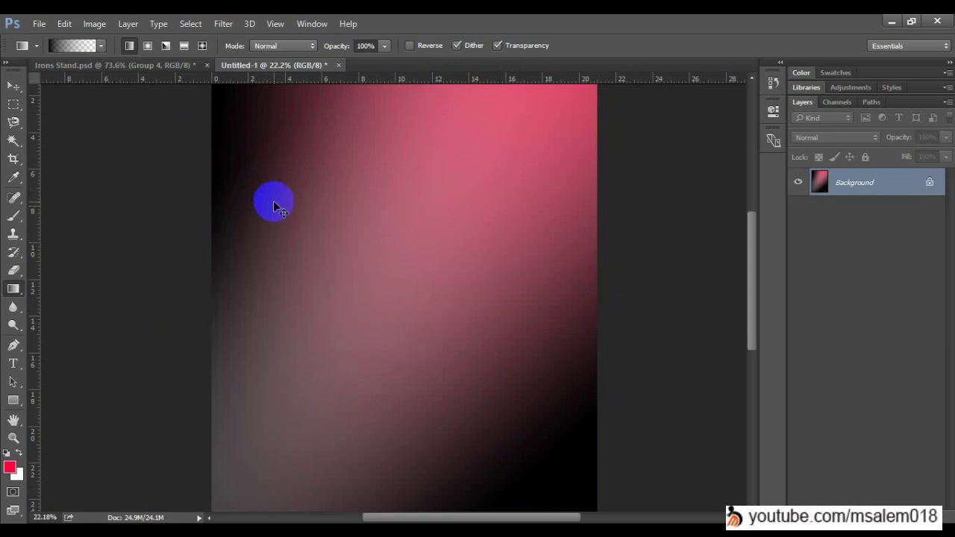
pyautogui.hotkey('ctrl', 'z')
pyautogui.moveTo(276, 214); pyautogui.dragTo(276, 212)
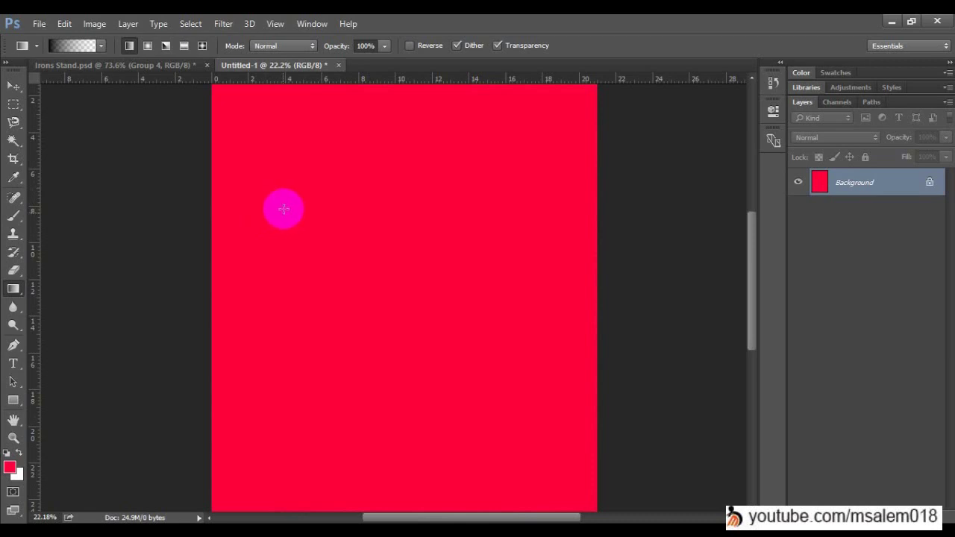
# Add several red colour stops to the blue half of the Chrome gradient preset, and remove the one nearest its start.
pyautogui.click(76, 47)
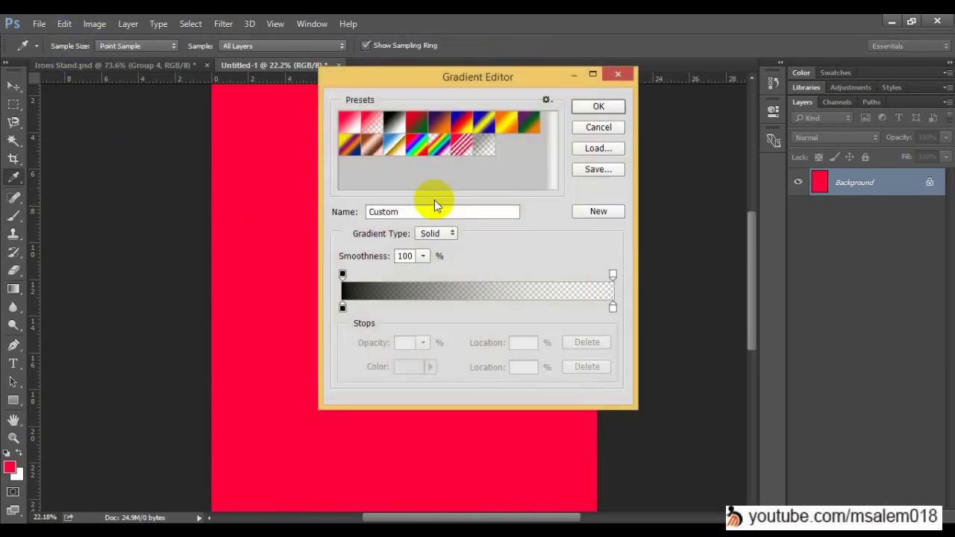
pyautogui.click(403, 153)
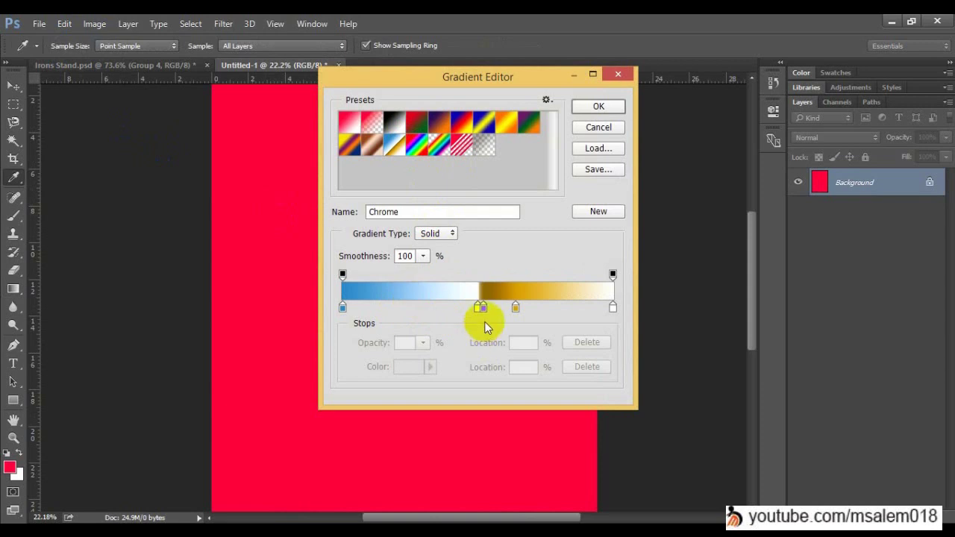
pyautogui.click(458, 308)
pyautogui.click(443, 309)
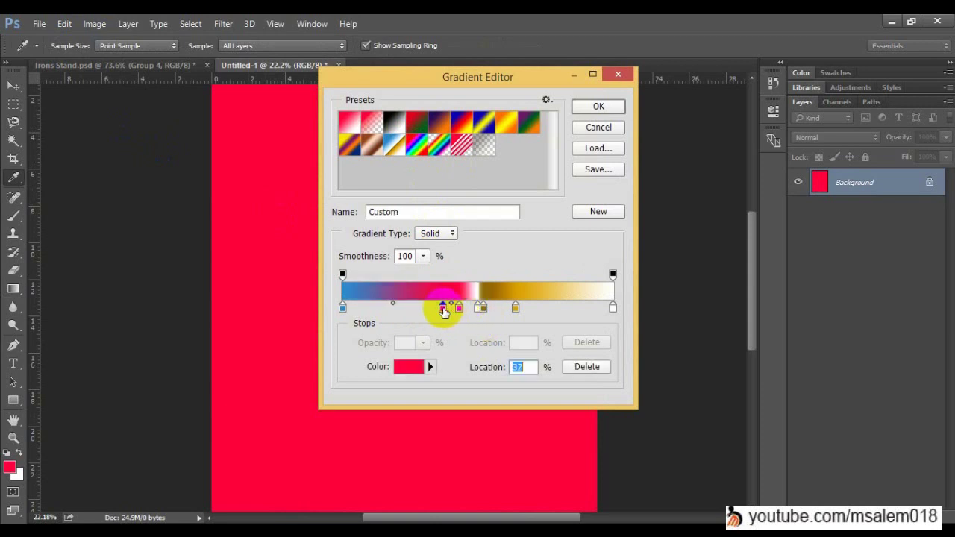
pyautogui.click(401, 308)
pyautogui.moveTo(373, 306); pyautogui.dragTo(391, 378)
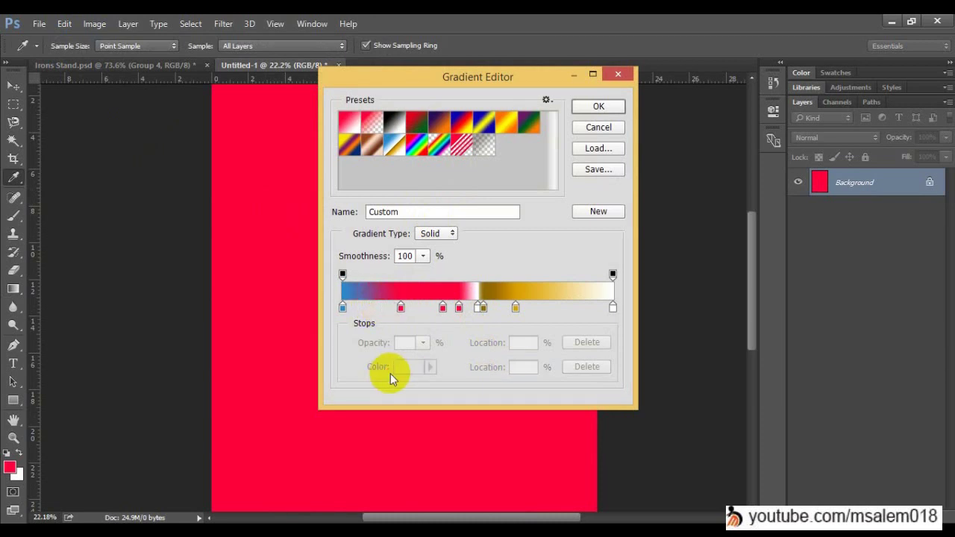
pyautogui.click(442, 309)
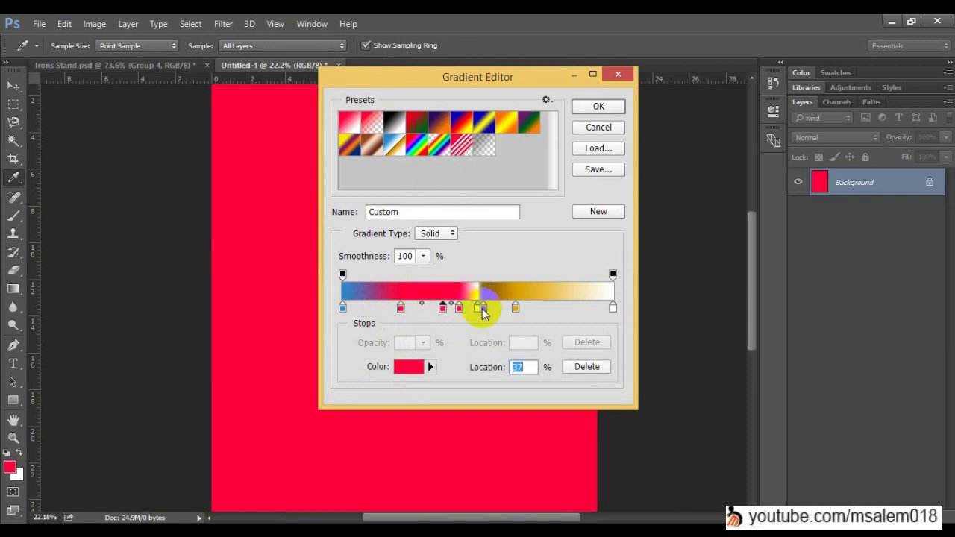
# Choose the Foreground to Background preset, and add a red colour stop at 45%.
pyautogui.click(354, 123)
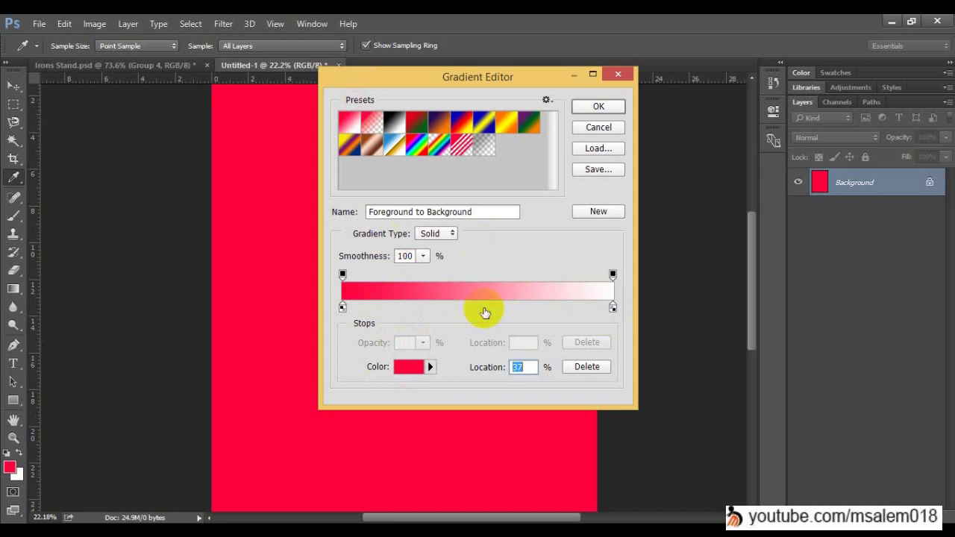
pyautogui.click(464, 308)
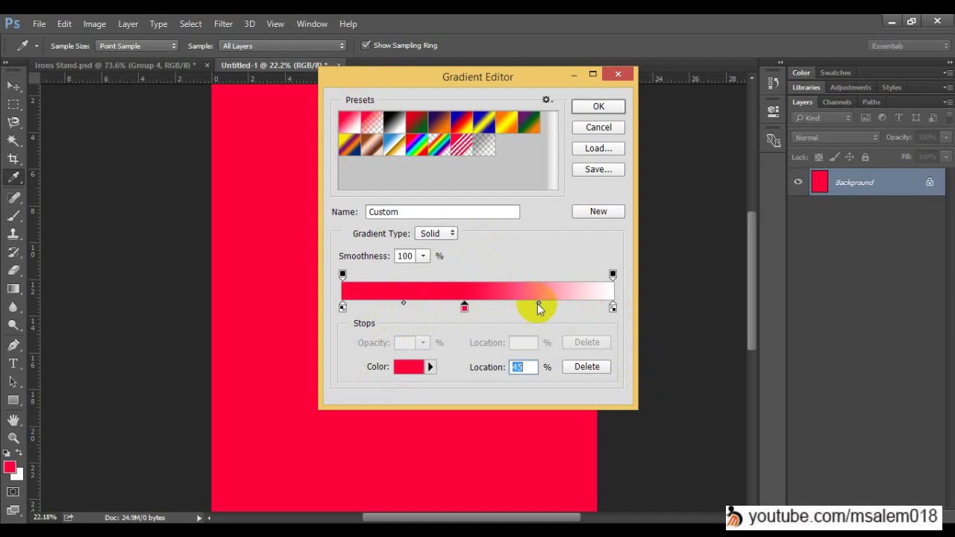
# Move the colour midpoint between the middle red stop and the white end to 88%, and remove the middle red stop.
pyautogui.moveTo(539, 306); pyautogui.dragTo(594, 312)
pyautogui.doubleClick(522, 367)
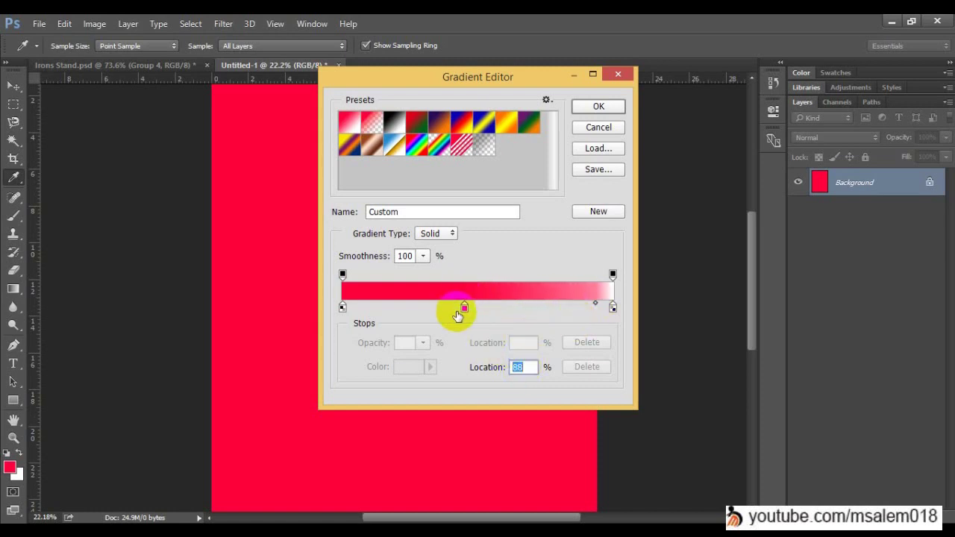
pyautogui.click(464, 310)
pyautogui.moveTo(464, 310); pyautogui.dragTo(467, 343)
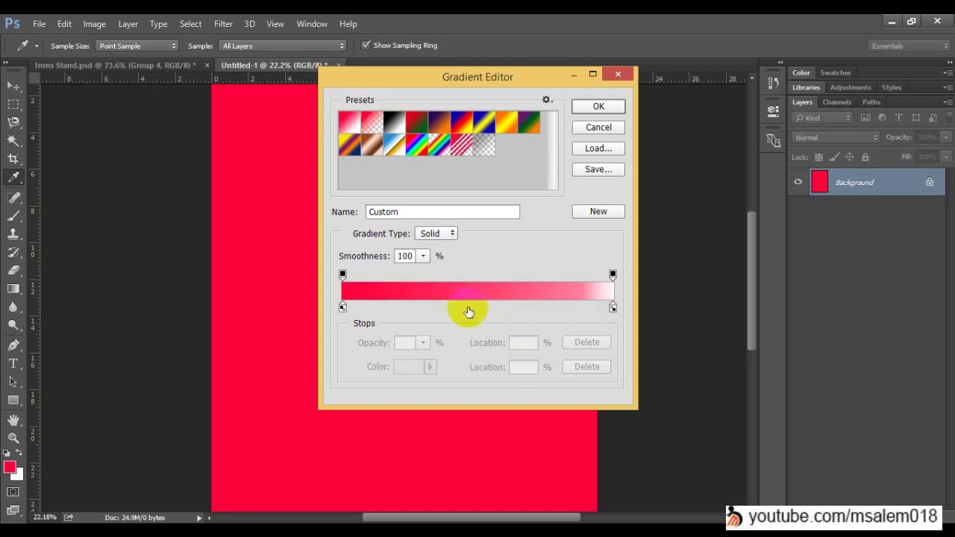
# Add an opacity stop at 47% with 100% opacity, and a green (#4eff00) colour stop slightly before it.
pyautogui.click(469, 277)
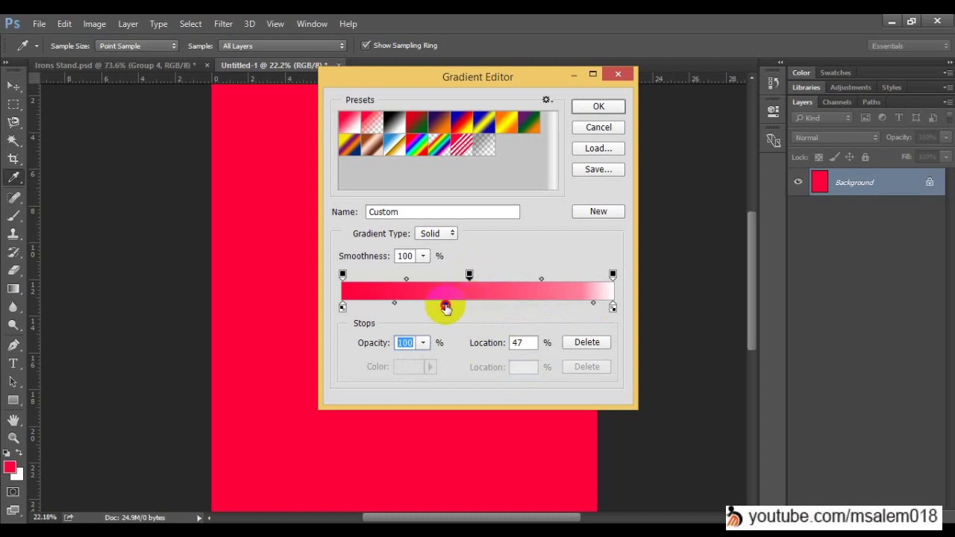
pyautogui.doubleClick(446, 307)
pyautogui.click(719, 361)
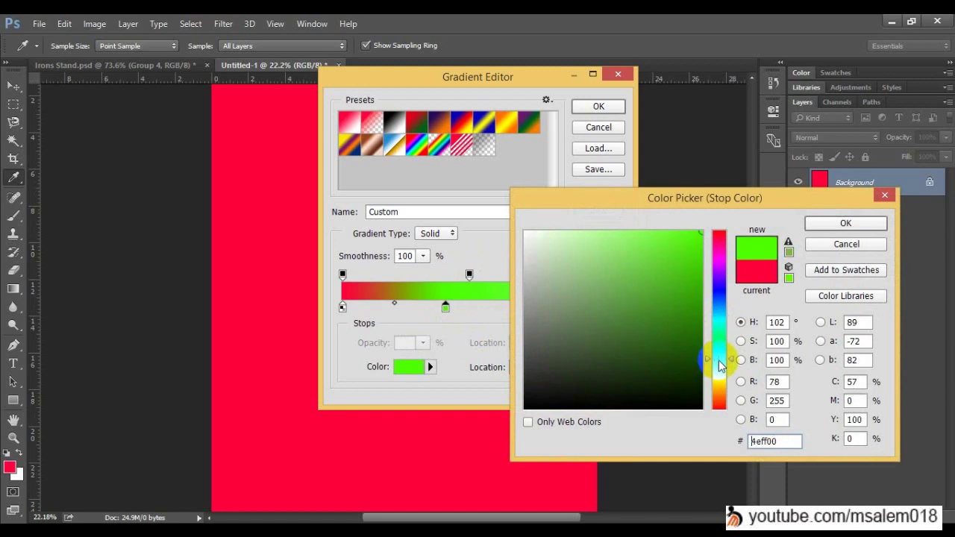
pyautogui.click(821, 223)
# Add a colour stop at 63% and set its colour to a medium blue.
pyautogui.click(513, 307)
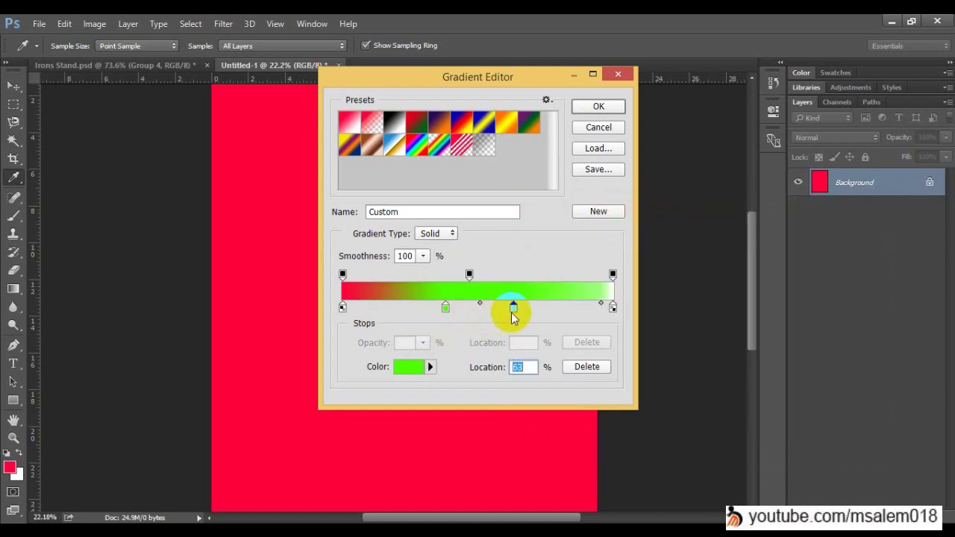
pyautogui.click(409, 366)
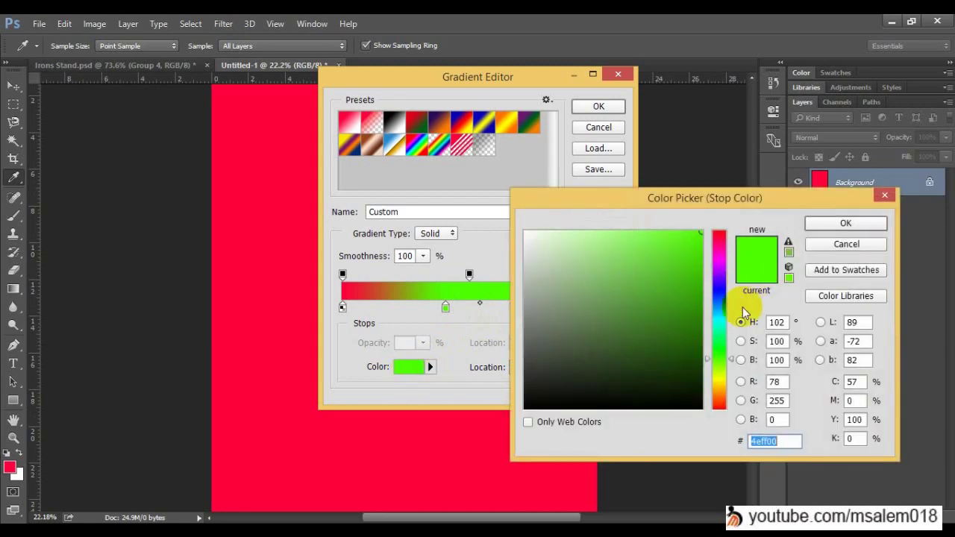
pyautogui.click(715, 304)
pyautogui.click(677, 247)
pyautogui.click(845, 223)
# Add an opacity stop of 61% at location 74%, and move the opacity midpoint before it to 36%.
pyautogui.click(542, 275)
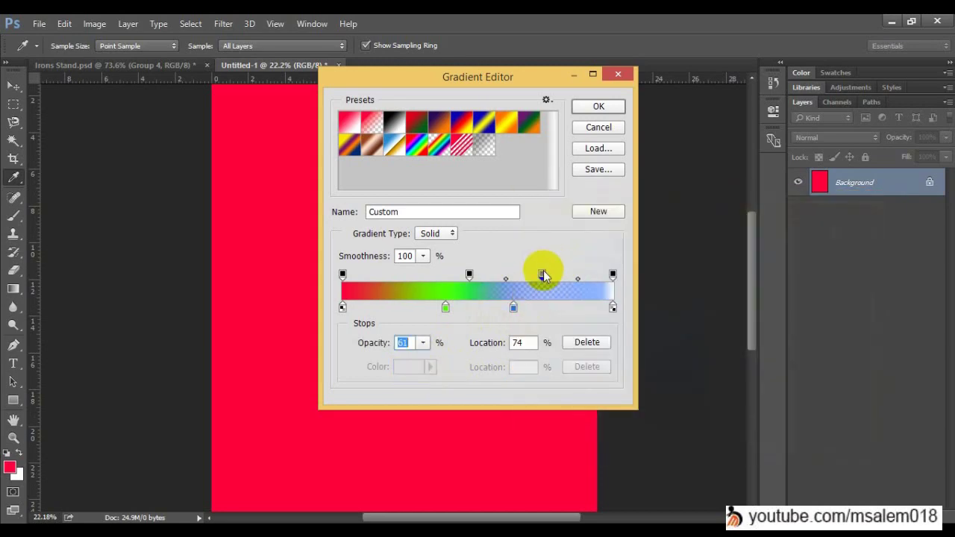
pyautogui.moveTo(543, 275); pyautogui.dragTo(498, 278)
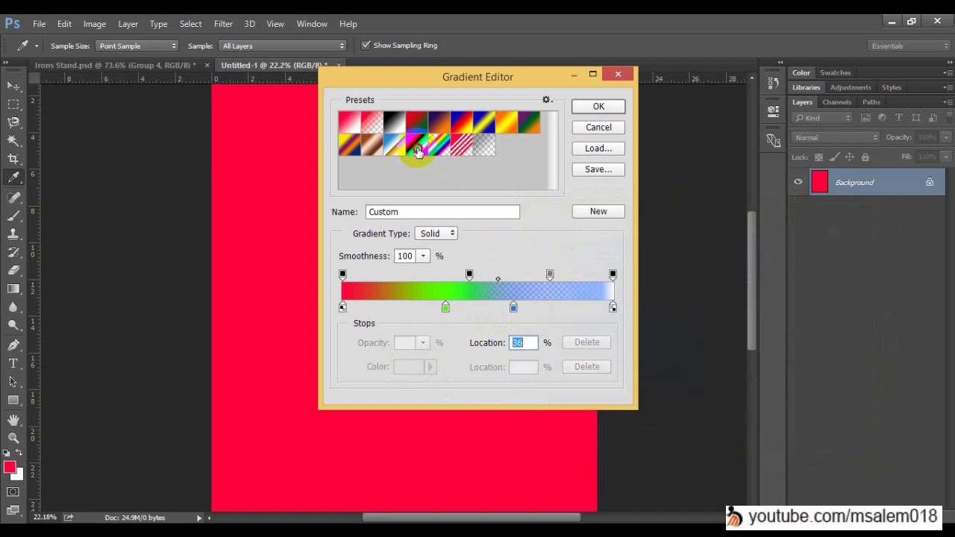
# Try several gradient presets, including Chrome, ending on Blue, Yellow, Blue.
pyautogui.click(416, 147)
pyautogui.click(399, 148)
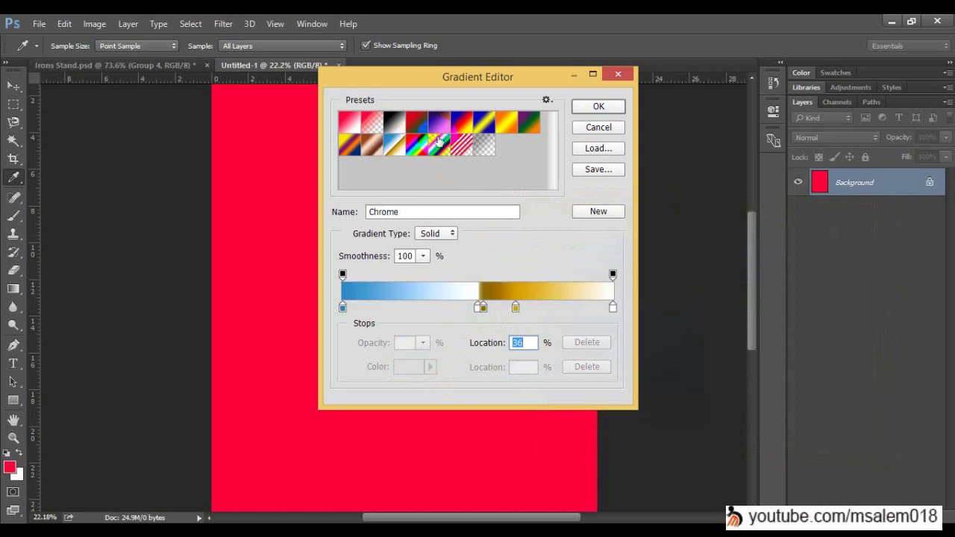
pyautogui.click(482, 123)
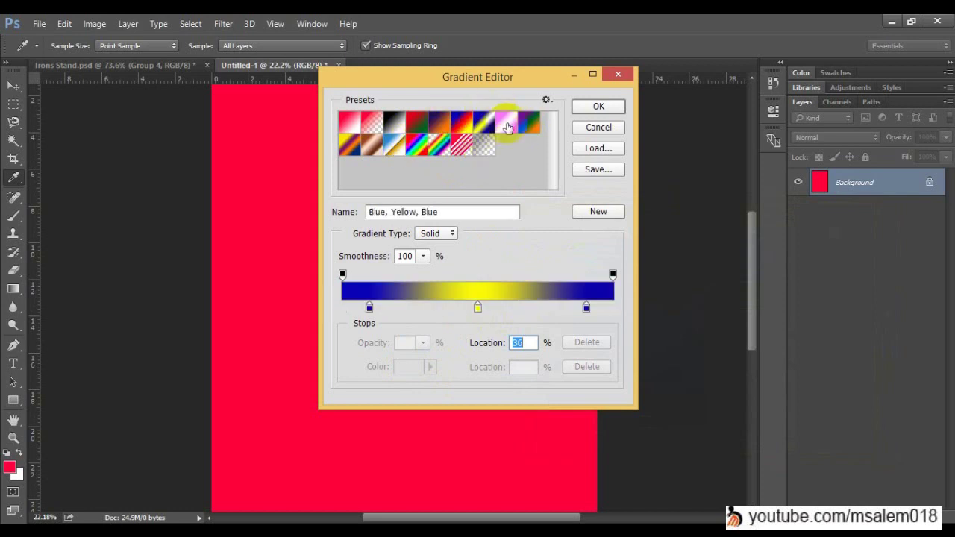
# Replace the gradient presets with the Color Harmonies 1 set, and append the Color Harmonies 2 set.
pyautogui.click(547, 100)
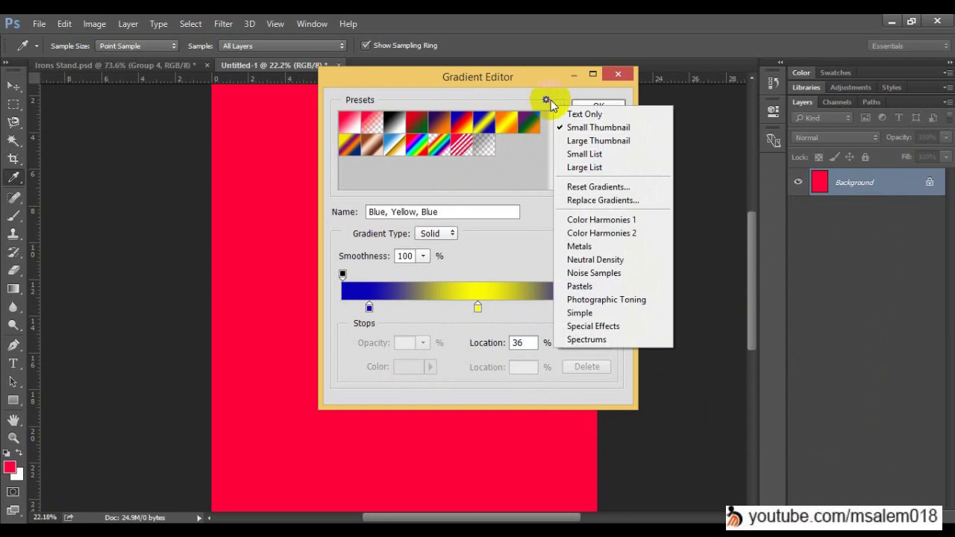
pyautogui.click(632, 219)
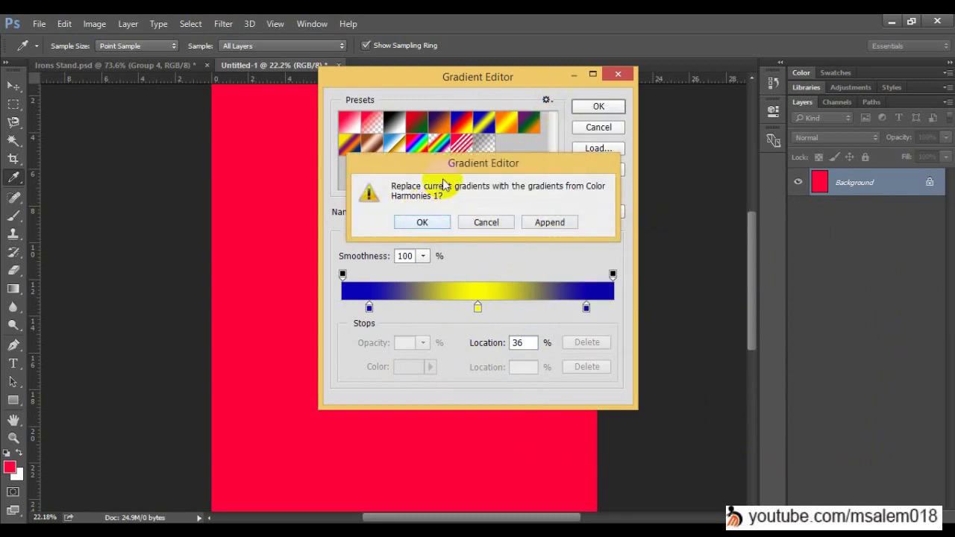
pyautogui.click(436, 226)
pyautogui.click(547, 99)
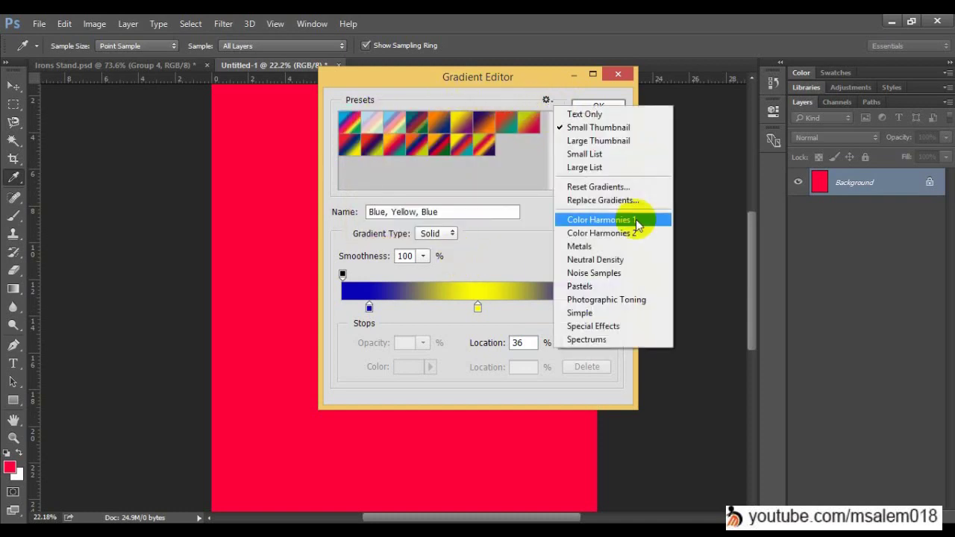
pyautogui.click(619, 233)
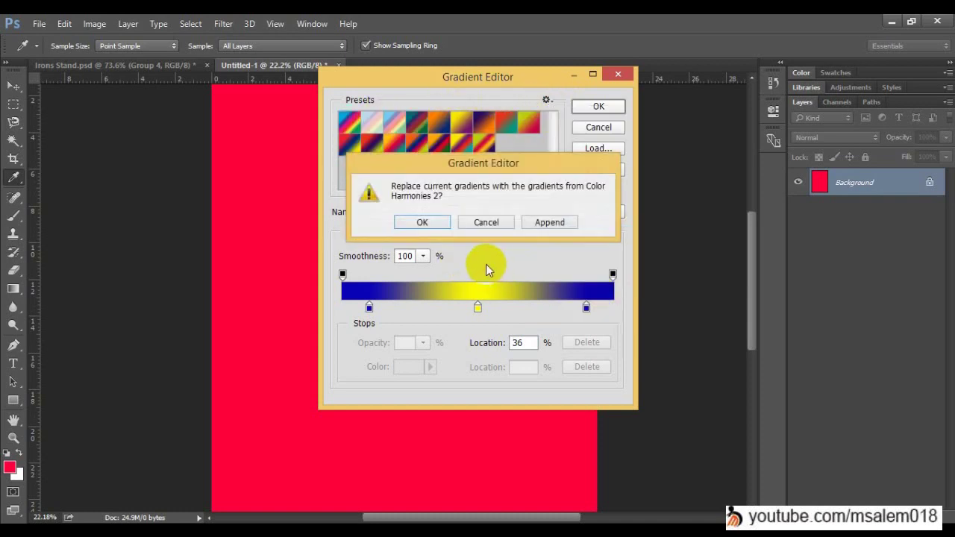
pyautogui.click(560, 224)
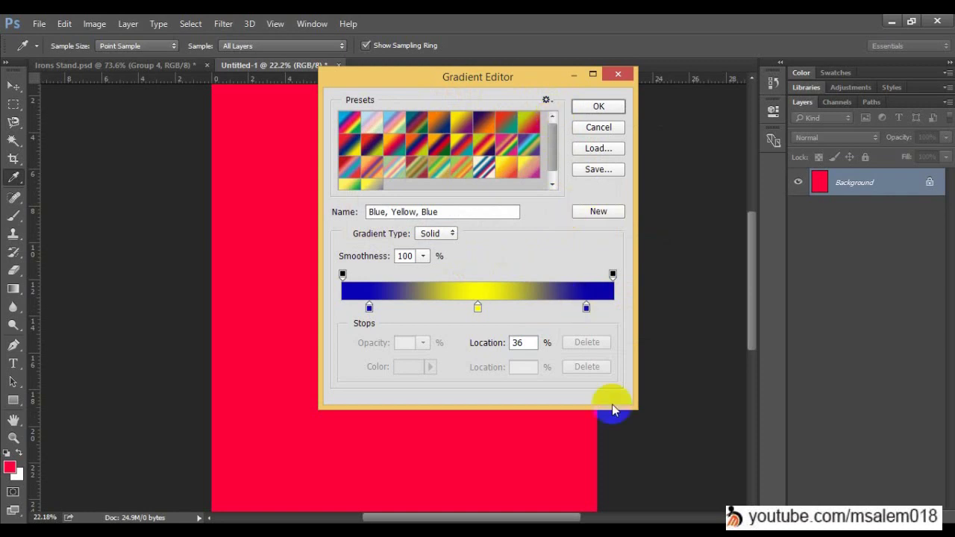
# Replace the loaded gradient presets with the Pastels set.
pyautogui.click(547, 101)
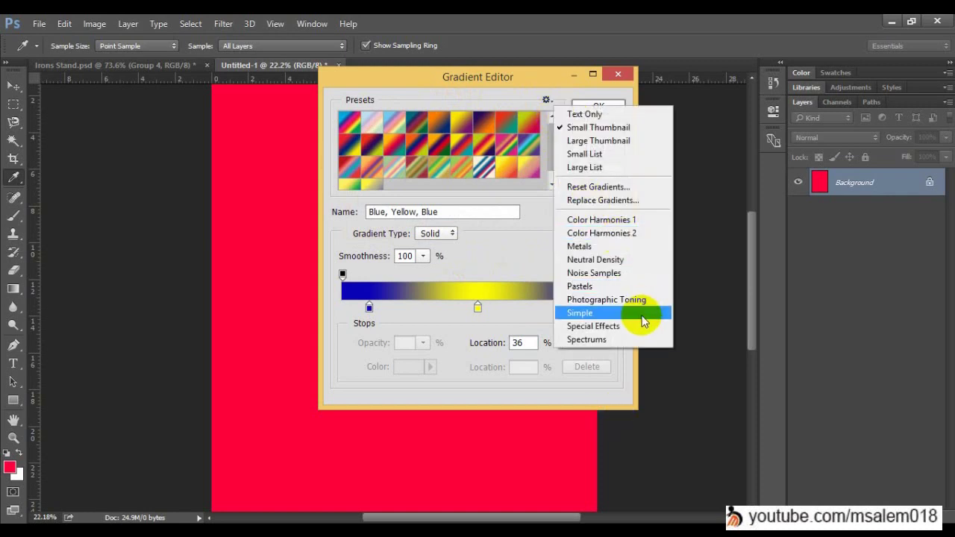
pyautogui.click(633, 291)
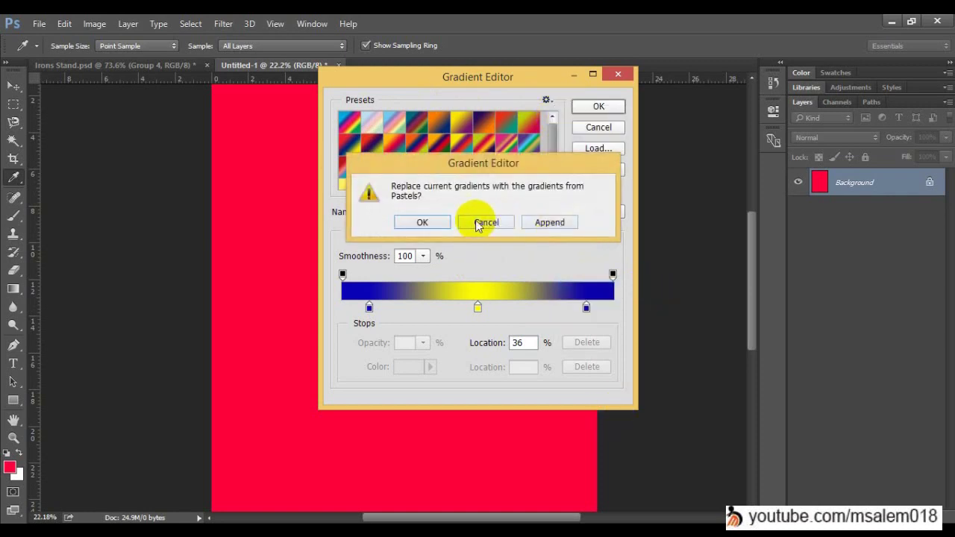
pyautogui.click(402, 224)
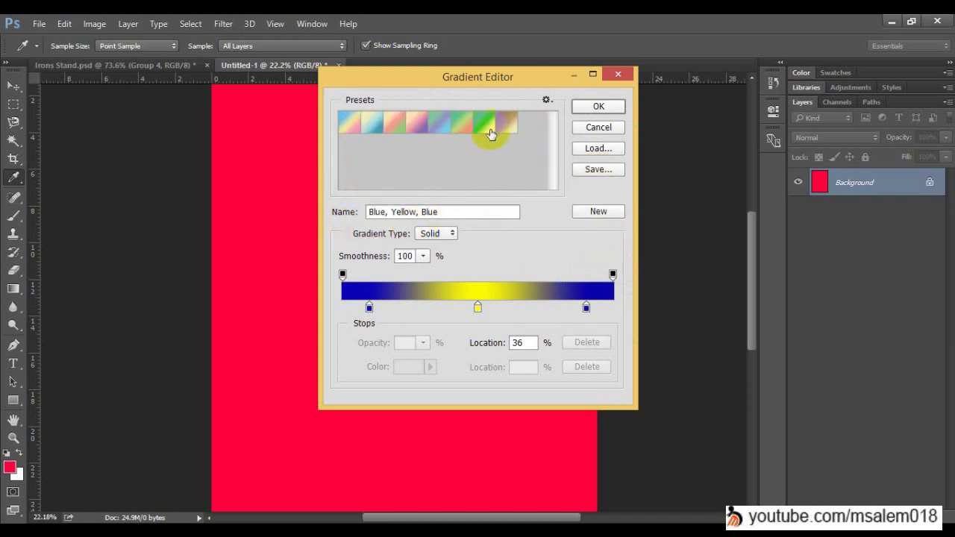
# Try several pastel presets from Yellow, Pink, Purple to Green, Blue, Yellow, and close the Gradient Editor without applying the choice.
pyautogui.click(418, 120)
pyautogui.click(461, 124)
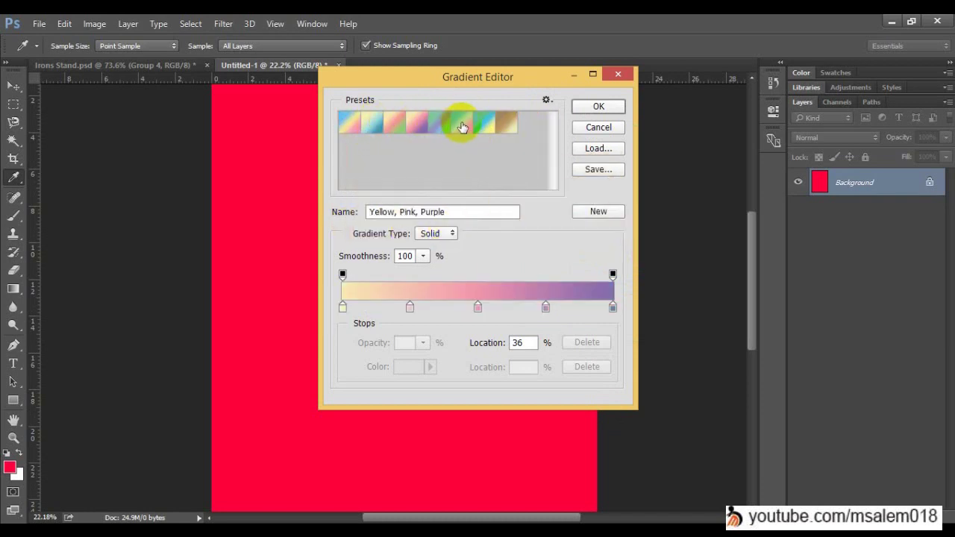
pyautogui.click(484, 128)
pyautogui.click(504, 125)
pyautogui.click(483, 126)
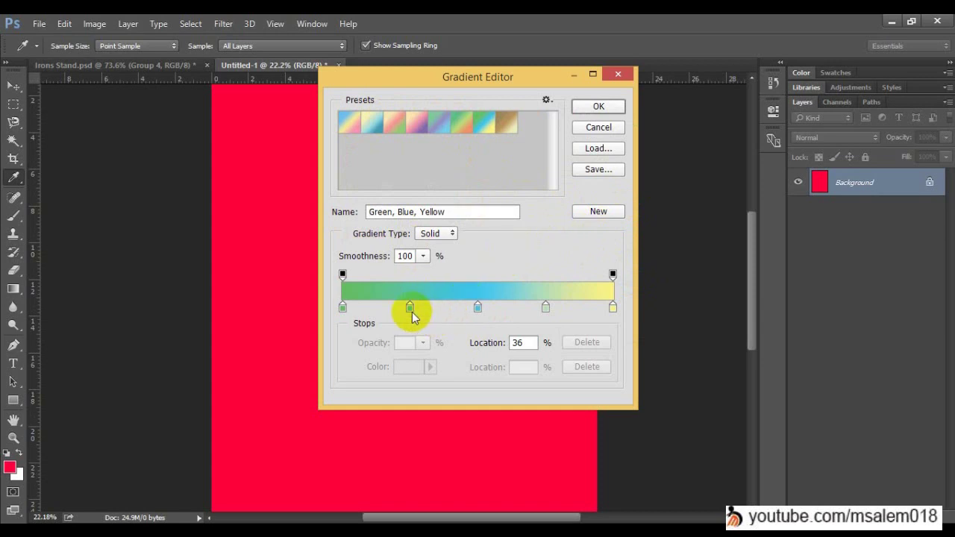
pyautogui.moveTo(531, 78); pyautogui.dragTo(528, 130)
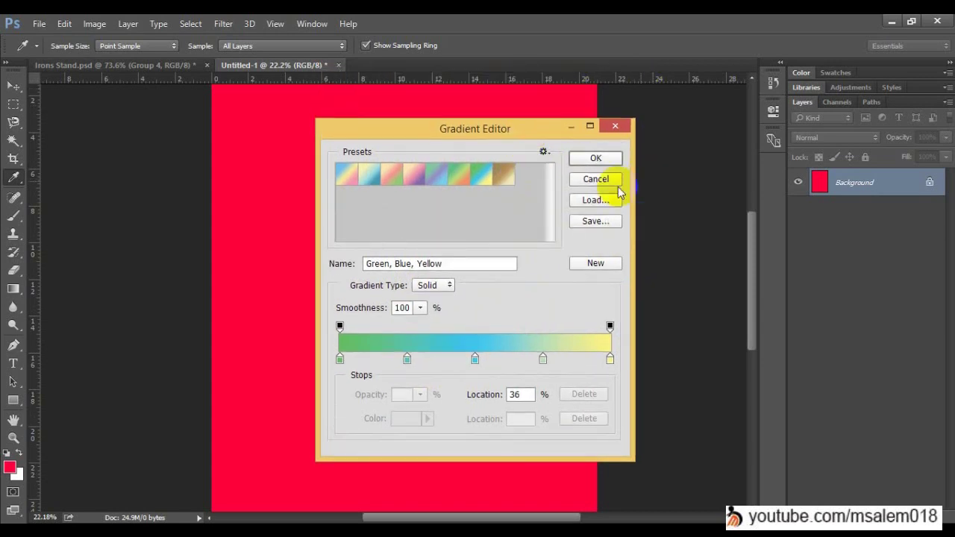
pyautogui.click(596, 179)
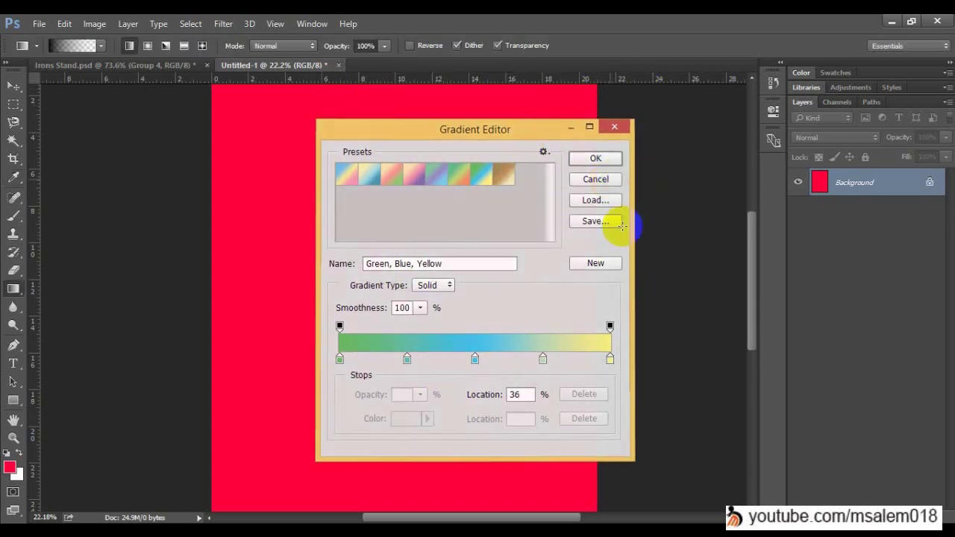
# Replace the gradient presets with the Metals set, keeping the custom black-to-transparent gradient active.
pyautogui.click(78, 45)
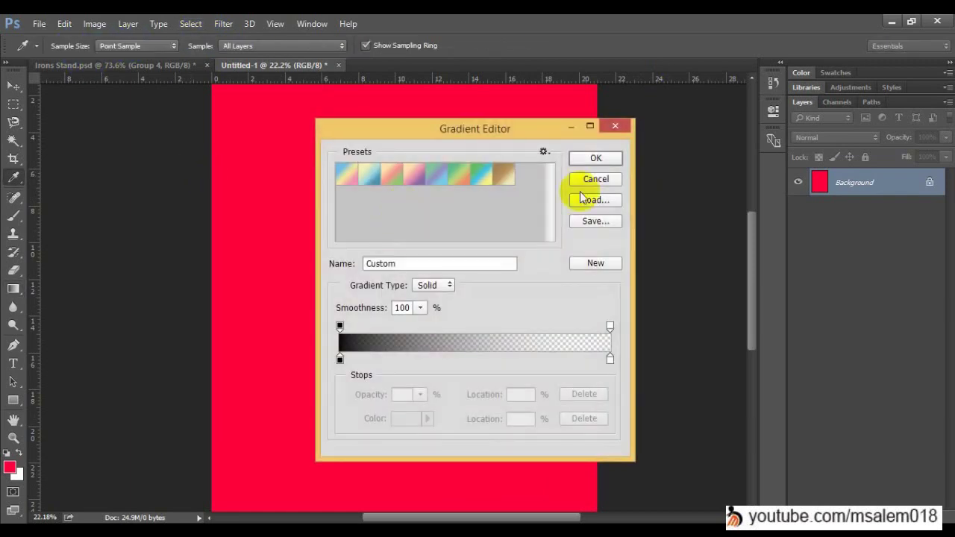
pyautogui.click(545, 152)
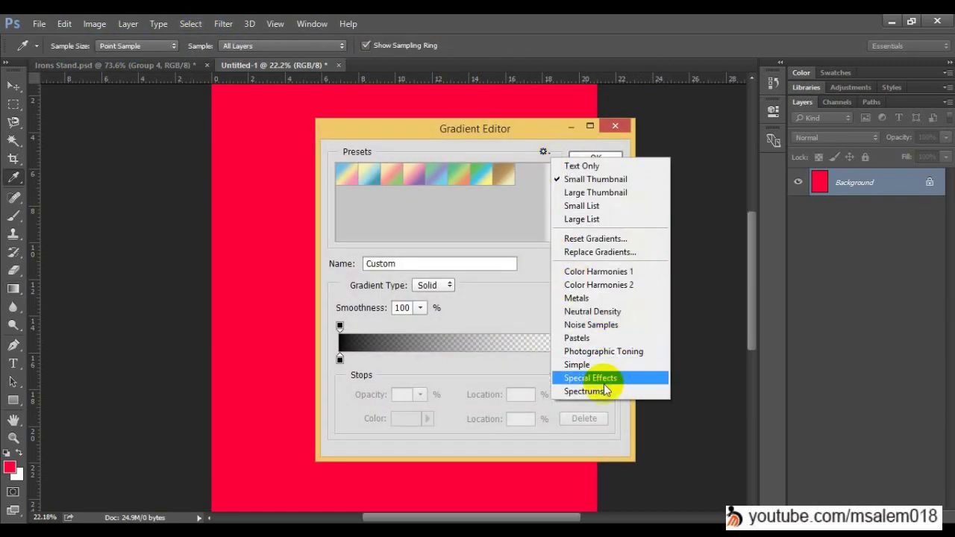
pyautogui.click(609, 299)
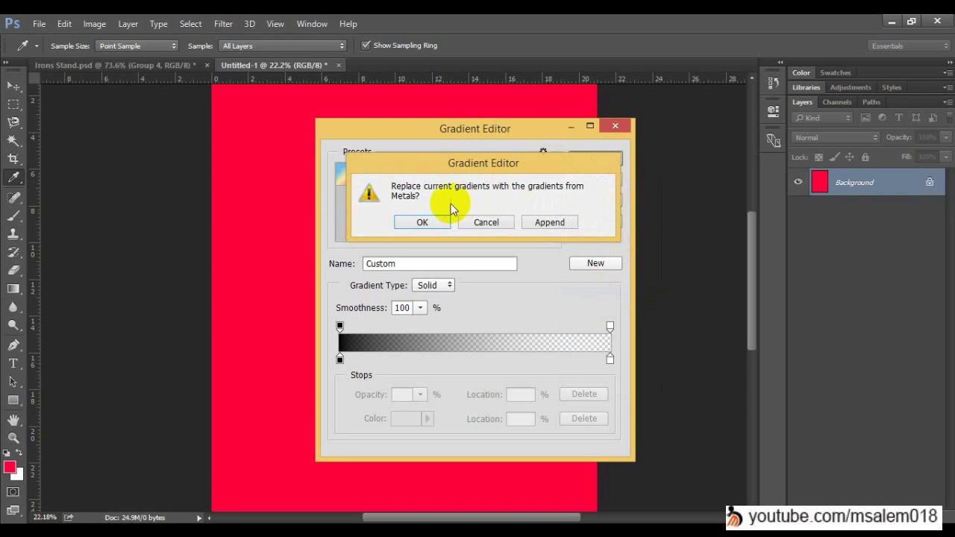
pyautogui.click(422, 222)
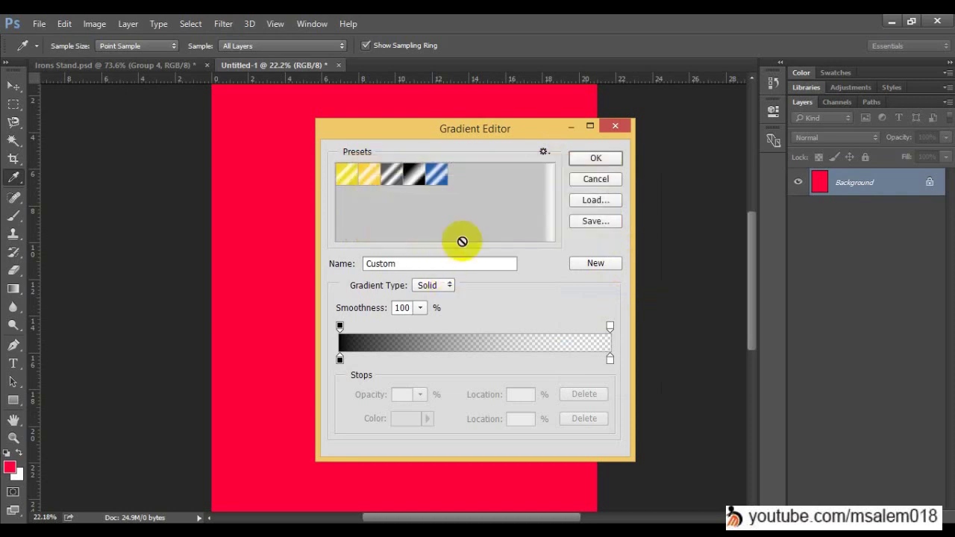
pyautogui.click(595, 159)
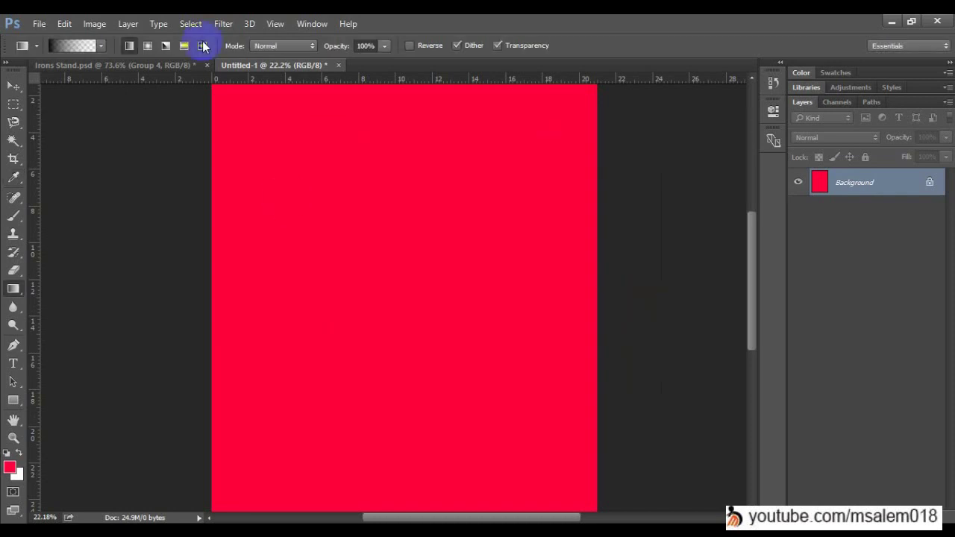
# Draw a linear black-to-transparent gradient diagonally from the page's upper-left to its lower-right area, and undo it.
pyautogui.click(129, 45)
pyautogui.moveTo(237, 149); pyautogui.dragTo(581, 445)
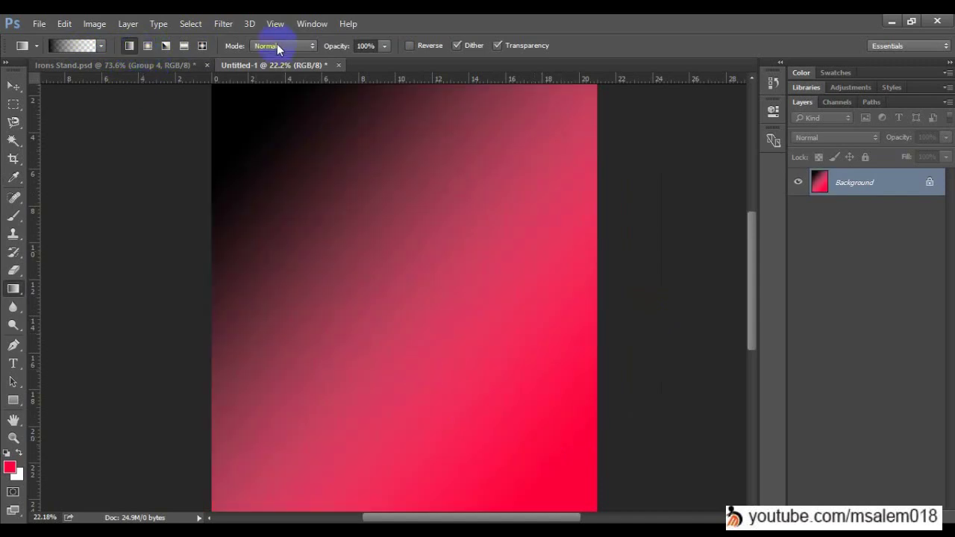
pyautogui.click(275, 171)
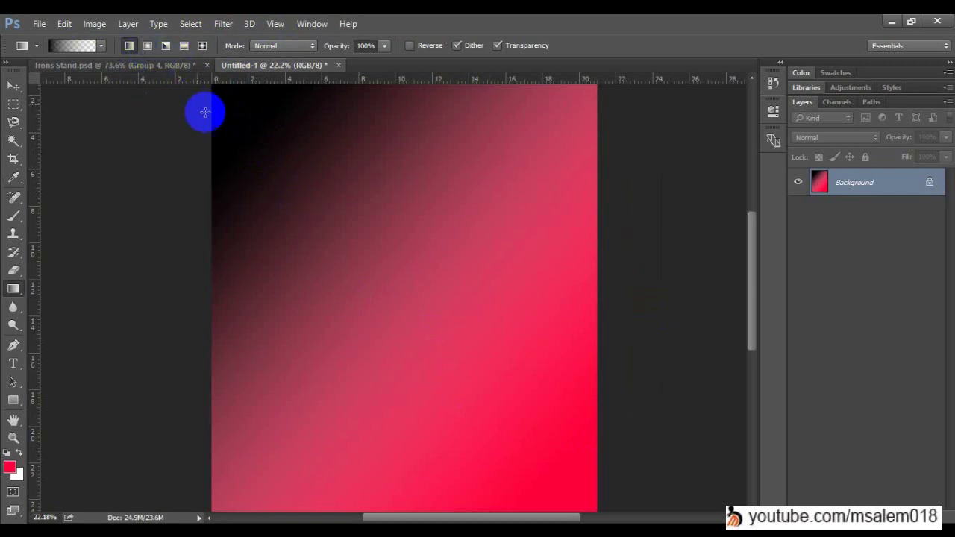
pyautogui.moveTo(206, 116); pyautogui.dragTo(202, 80)
# Draw radial black-to-transparent gradients centred in the page's upper-left and lower-right areas, and undo them.
pyautogui.click(145, 47)
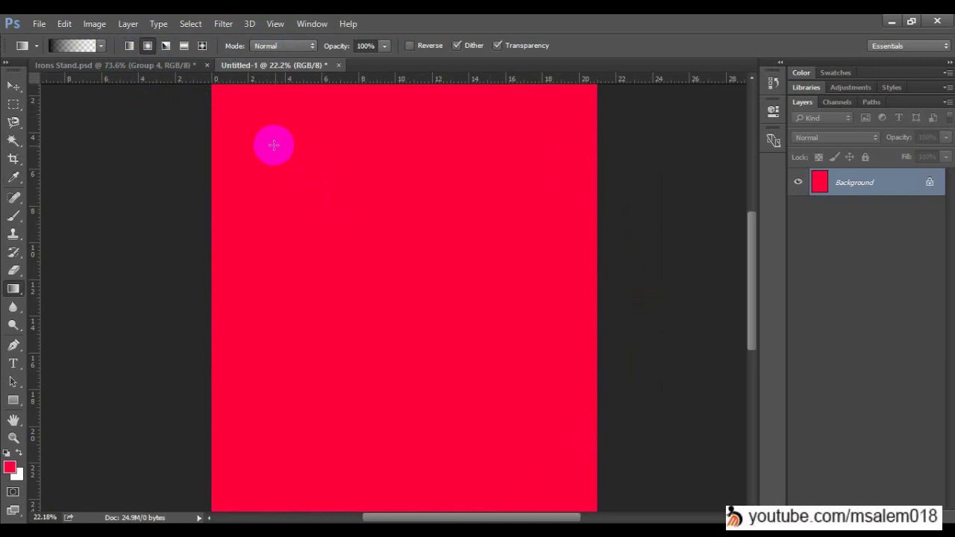
pyautogui.moveTo(274, 145); pyautogui.dragTo(303, 132)
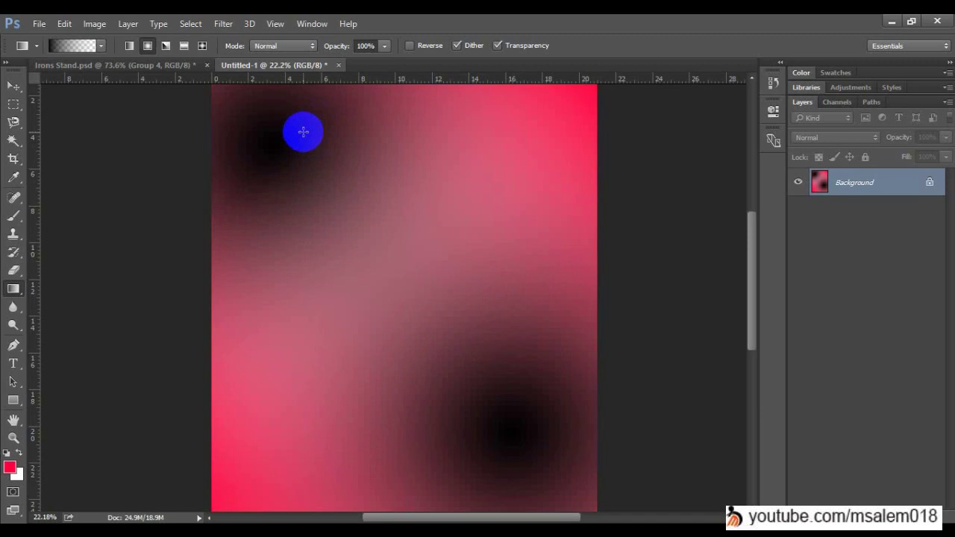
pyautogui.hotkey('ctrl', 'z')
pyautogui.hotkey('ctrl', 'alt', 'z')
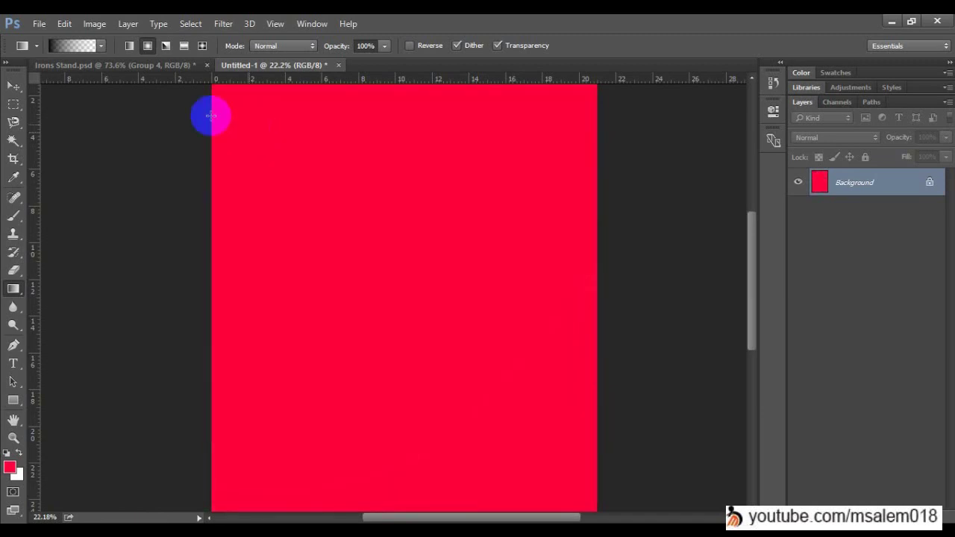
# Choose the grey-and-white metal preset, and draw it as a radial gradient from the page's upper left to lower right, undoing the fill.
pyautogui.click(81, 43)
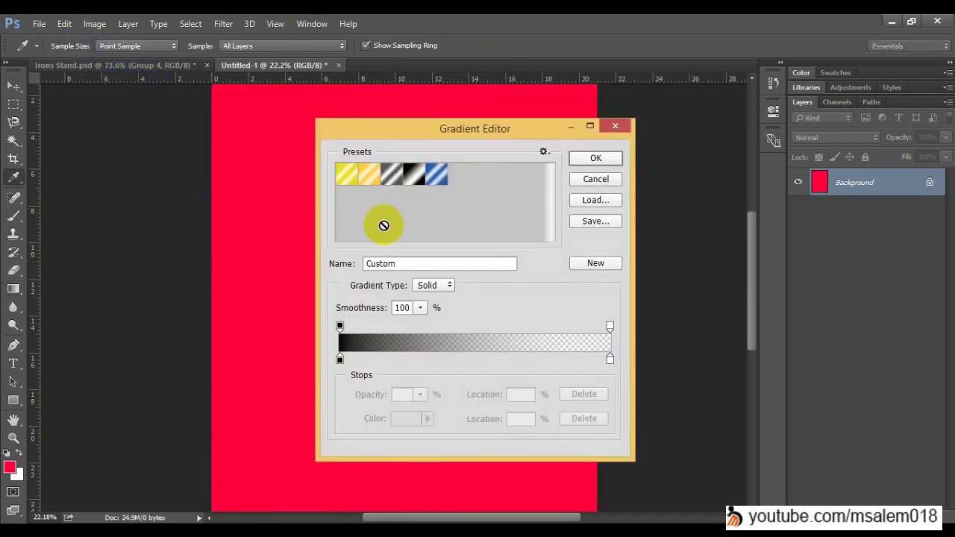
pyautogui.click(393, 174)
pyautogui.click(595, 157)
pyautogui.moveTo(280, 138); pyautogui.dragTo(539, 479)
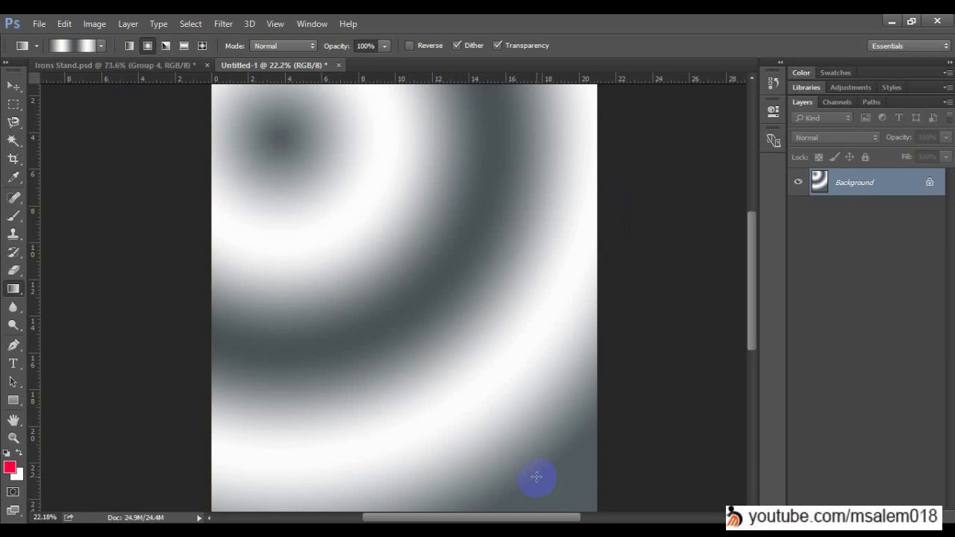
pyautogui.hotkey('ctrl', 'alt', 'z')
# Draw angle-style gradients with the silver preset from the page's upper-left and lower-right areas, and undo them.
pyautogui.click(166, 46)
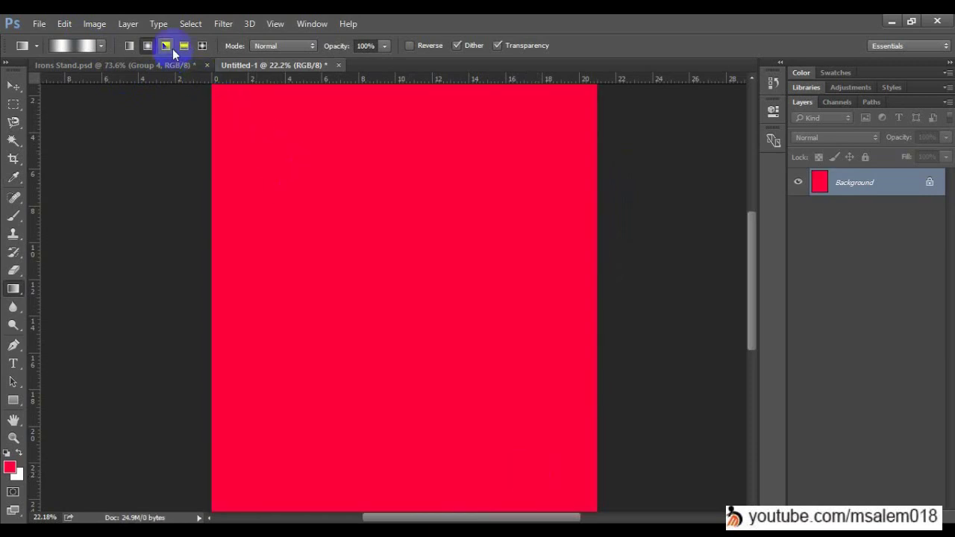
pyautogui.moveTo(228, 112); pyautogui.dragTo(460, 420)
pyautogui.moveTo(397, 198); pyautogui.dragTo(397, 198)
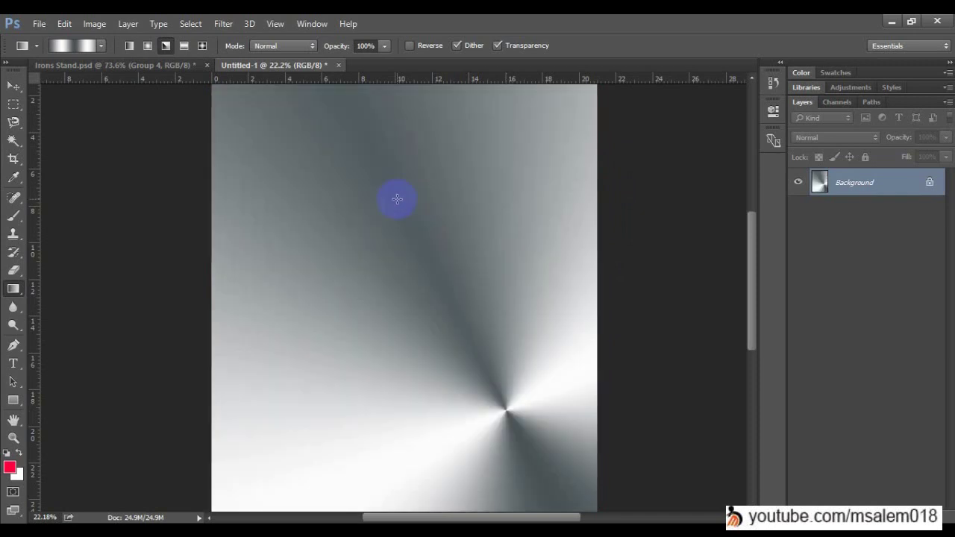
pyautogui.hotkey('ctrl', 'alt', 'z')
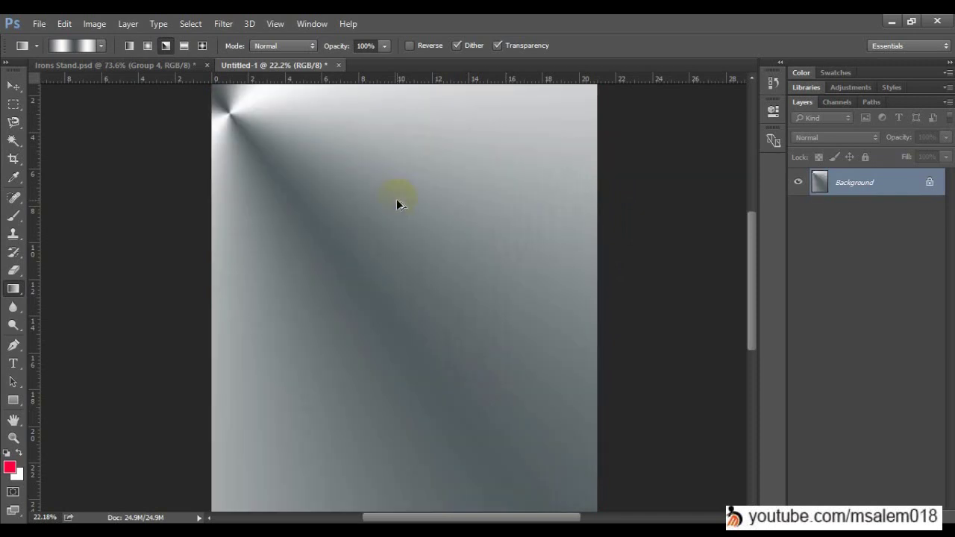
pyautogui.hotkey('ctrl', 'alt', 'z')
# Draw the silver preset as a reflected gradient across the page, from near its right edge to its left.
pyautogui.click(184, 46)
pyautogui.moveTo(572, 316); pyautogui.dragTo(247, 290)
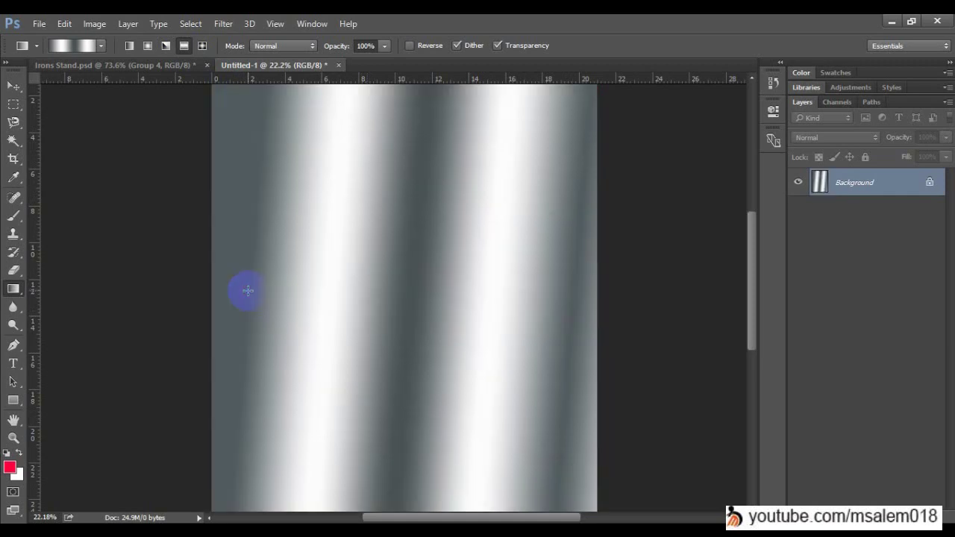
# Reset the gradient presets to the default set, replacing the Metals presets and cancelling the prompt to load a gradient file.
pyautogui.click(82, 45)
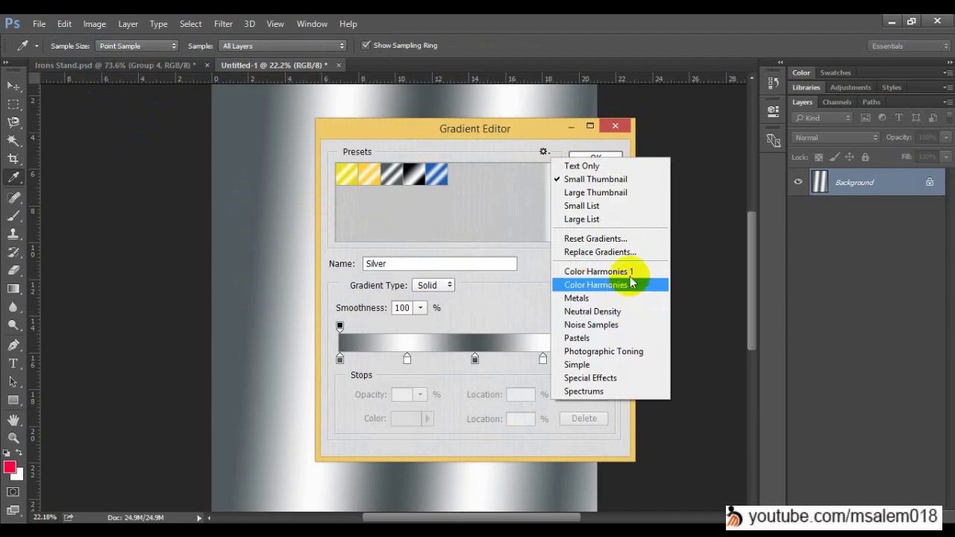
pyautogui.click(629, 252)
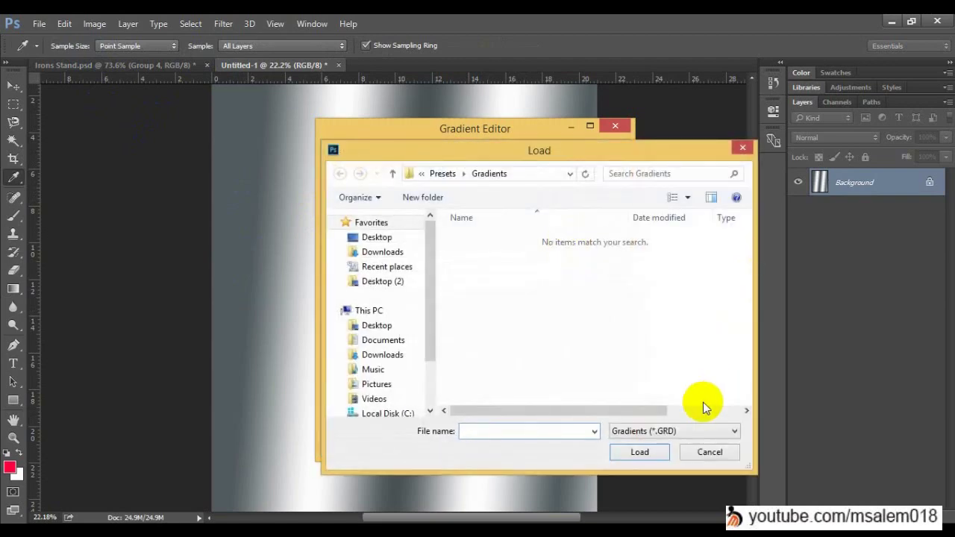
pyautogui.click(705, 453)
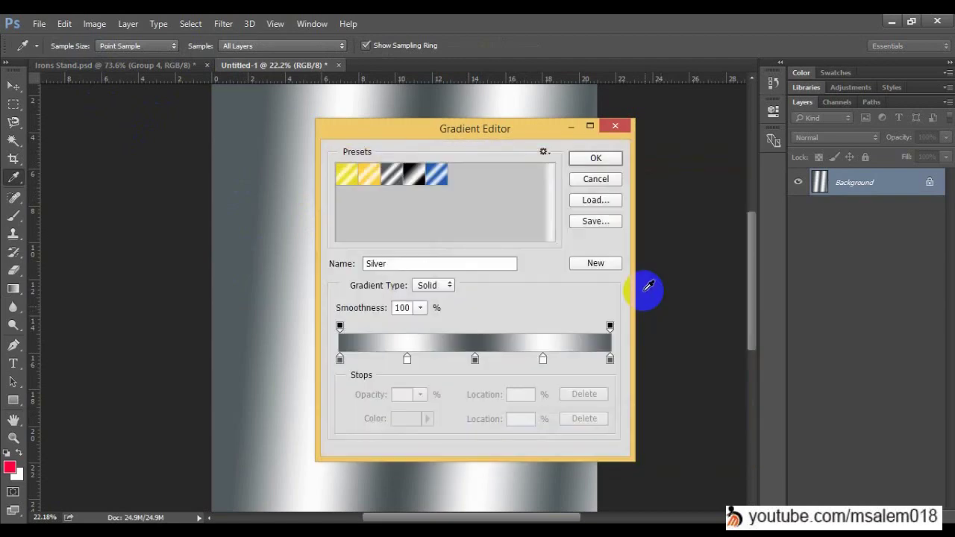
pyautogui.click(544, 152)
pyautogui.click(608, 239)
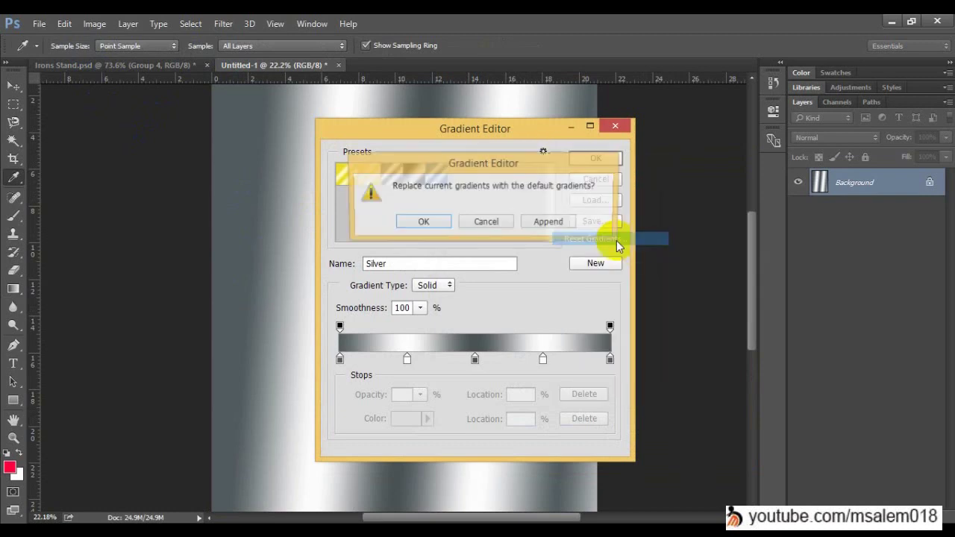
pyautogui.click(442, 225)
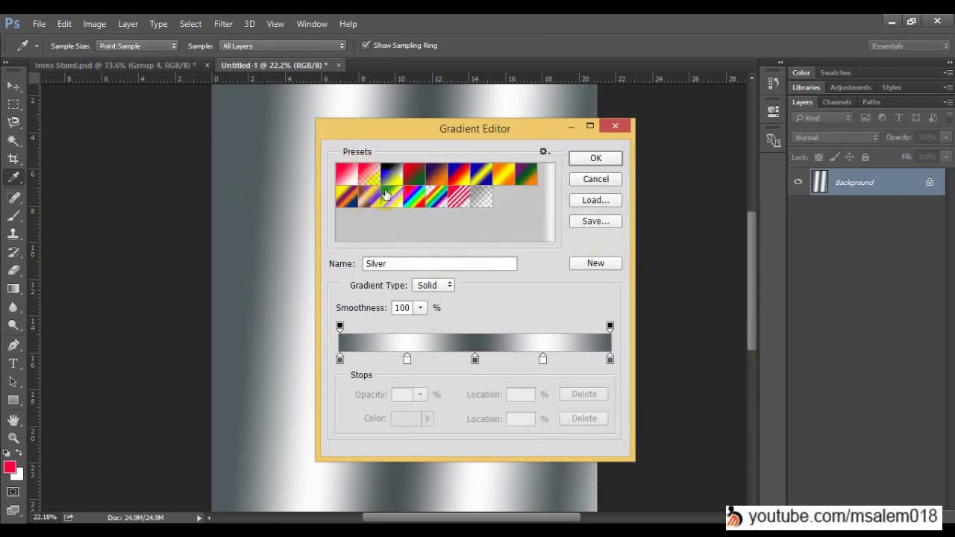
# Choose the Black, White preset and draw it as a reflected gradient across the page from right to left.
pyautogui.click(392, 179)
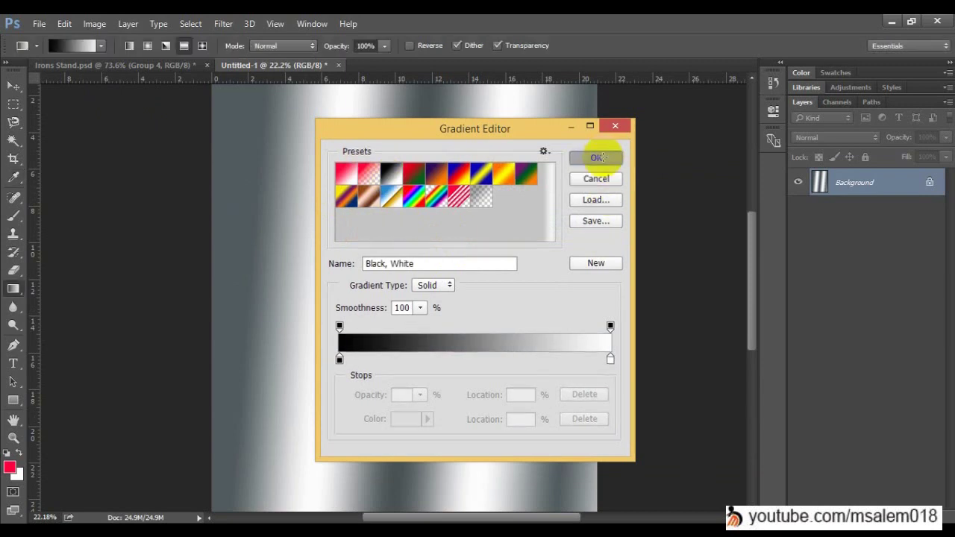
pyautogui.click(601, 159)
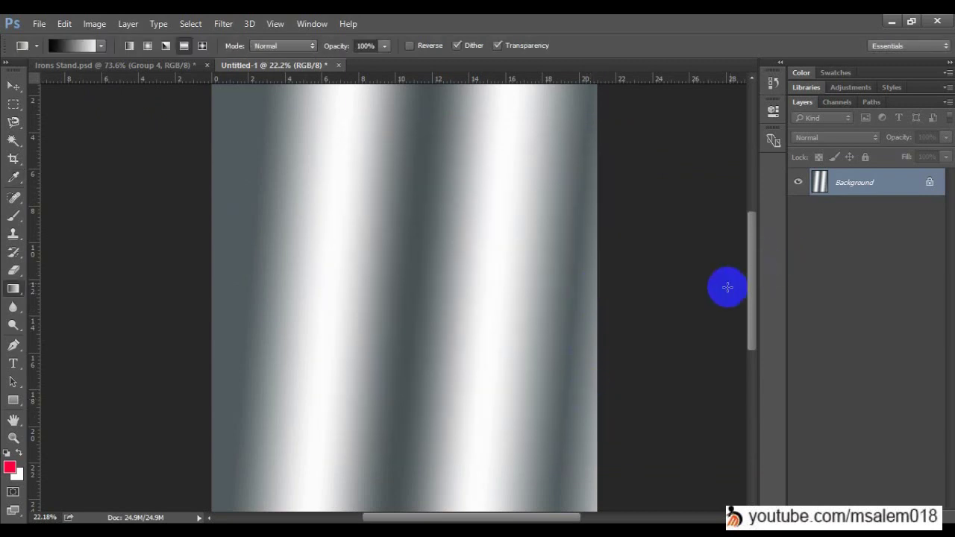
pyautogui.hotkey('alt', 'BackSpace')
pyautogui.moveTo(582, 312); pyautogui.dragTo(257, 301)
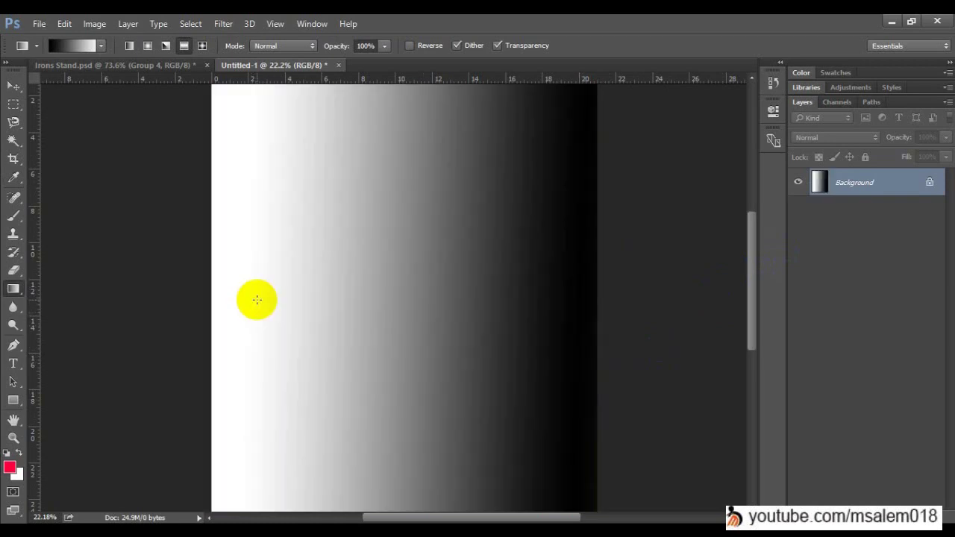
# Choose the Spectrum preset and draw it as a reflected gradient across the page from right to left.
pyautogui.click(202, 47)
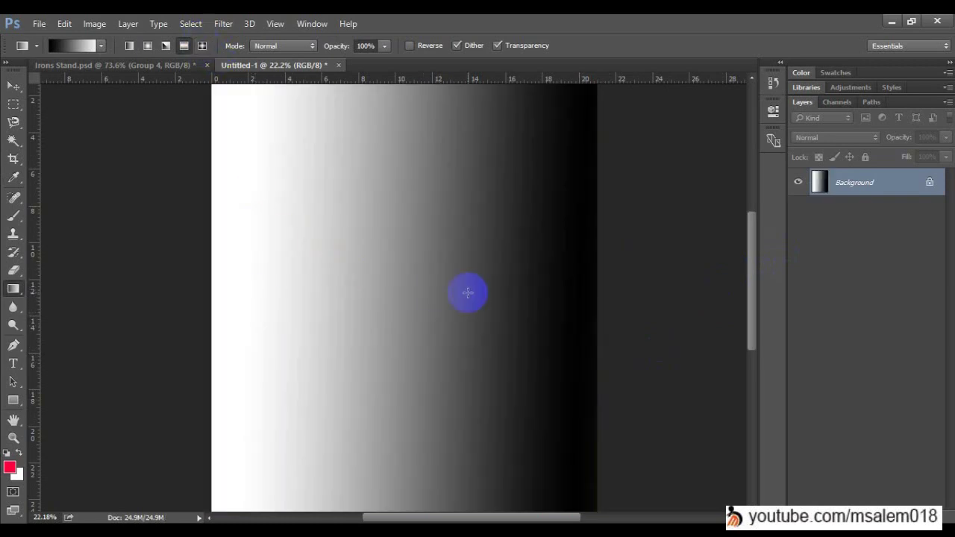
pyautogui.click(77, 46)
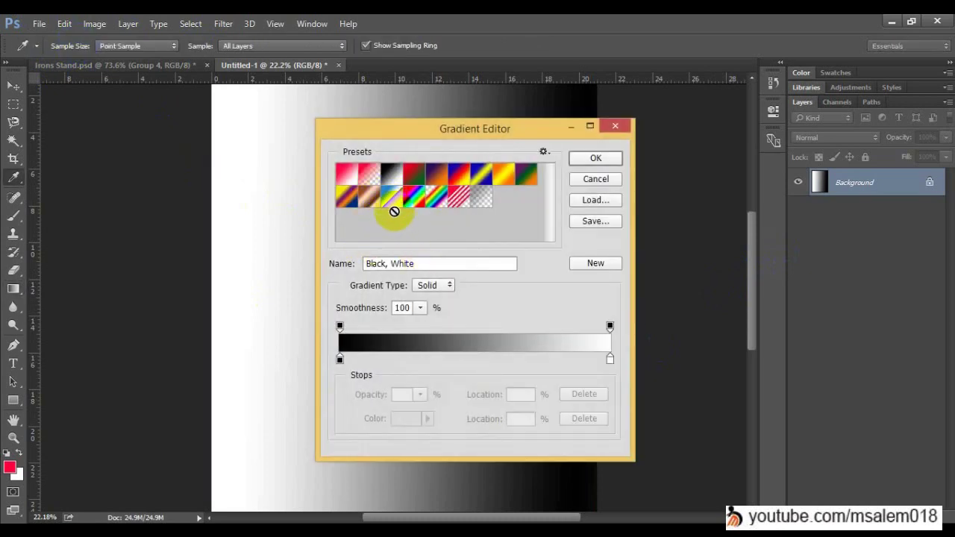
pyautogui.click(413, 198)
pyautogui.click(601, 158)
pyautogui.moveTo(555, 235); pyautogui.dragTo(303, 231)
# Draw several diamond-style Spectrum gradients on the page, finishing with one centred in the lower-right area.
pyautogui.click(203, 46)
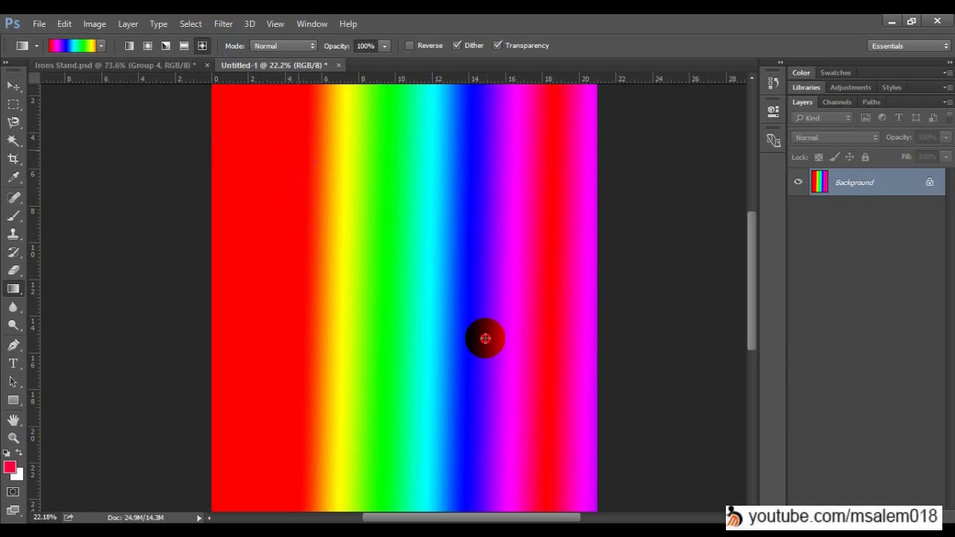
pyautogui.moveTo(299, 149); pyautogui.dragTo(554, 405)
pyautogui.moveTo(452, 389); pyautogui.dragTo(444, 191)
pyautogui.moveTo(317, 143); pyautogui.dragTo(447, 323)
pyautogui.moveTo(469, 366); pyautogui.dragTo(362, 249)
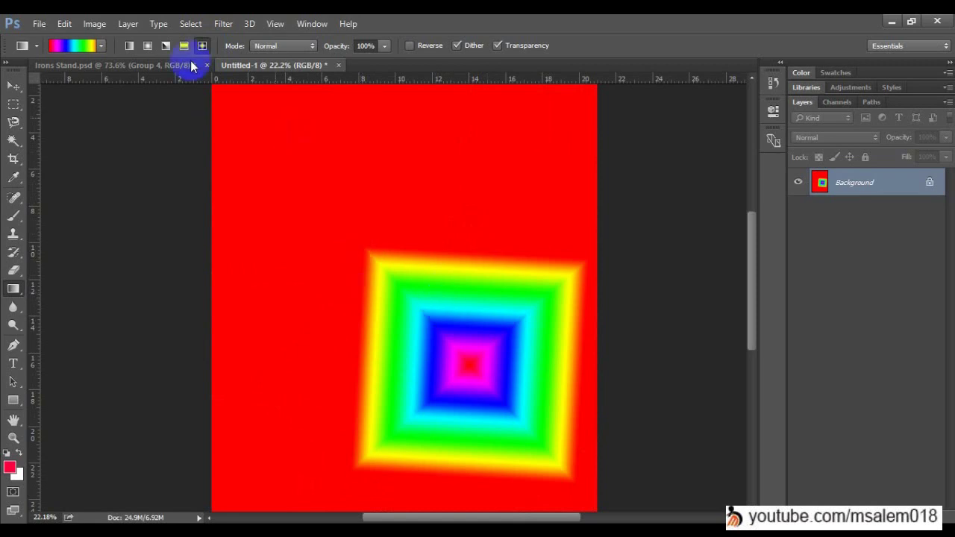
# Switch the active gradient to the Foreground to Background preset.
pyautogui.click(72, 45)
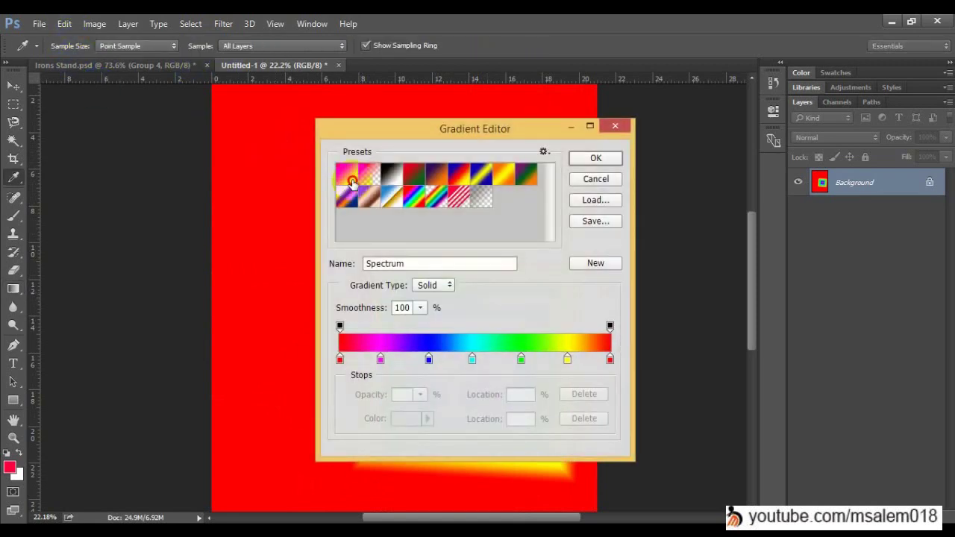
pyautogui.click(352, 181)
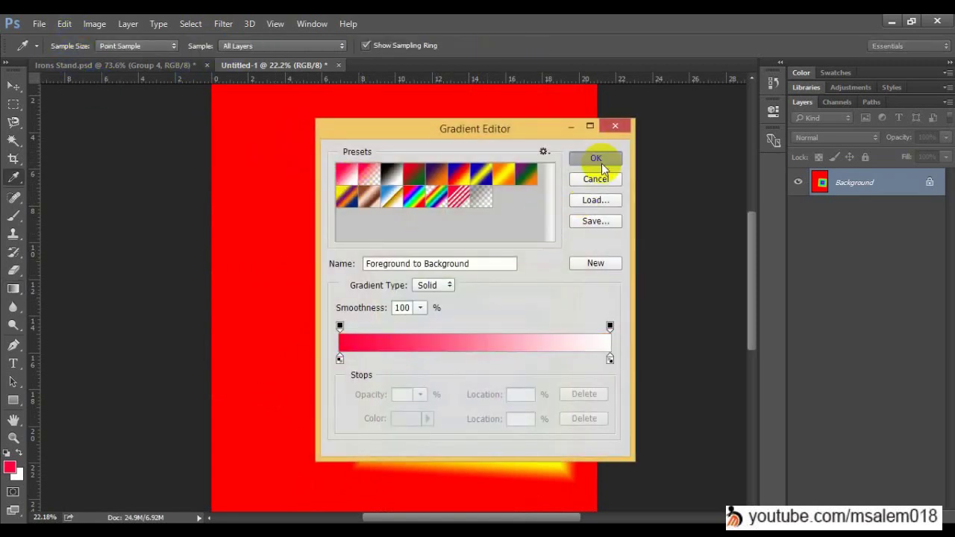
pyautogui.click(597, 159)
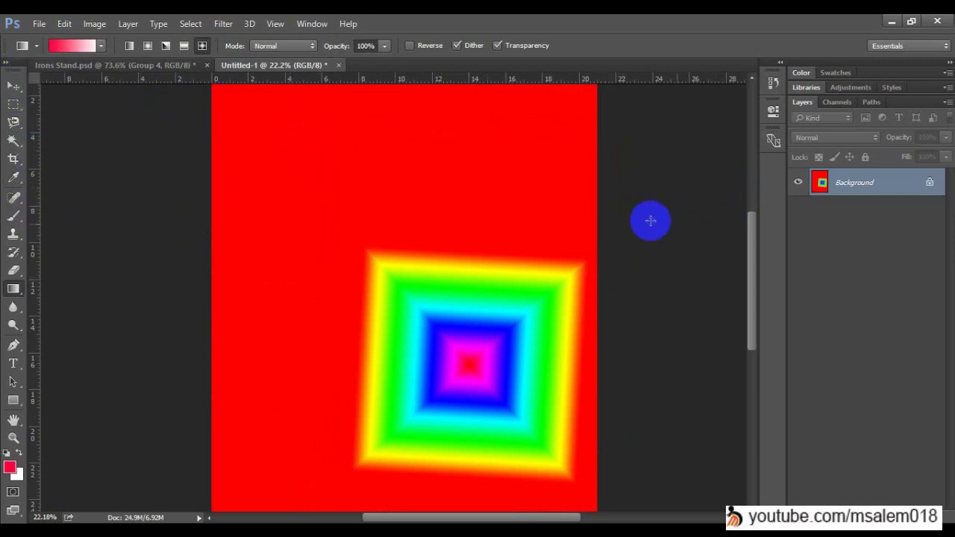
# Fit the whole page in view and draw a small diamond foreground-to-background gradient left of the page's centre.
pyautogui.moveTo(367, 126); pyautogui.dragTo(254, 206)
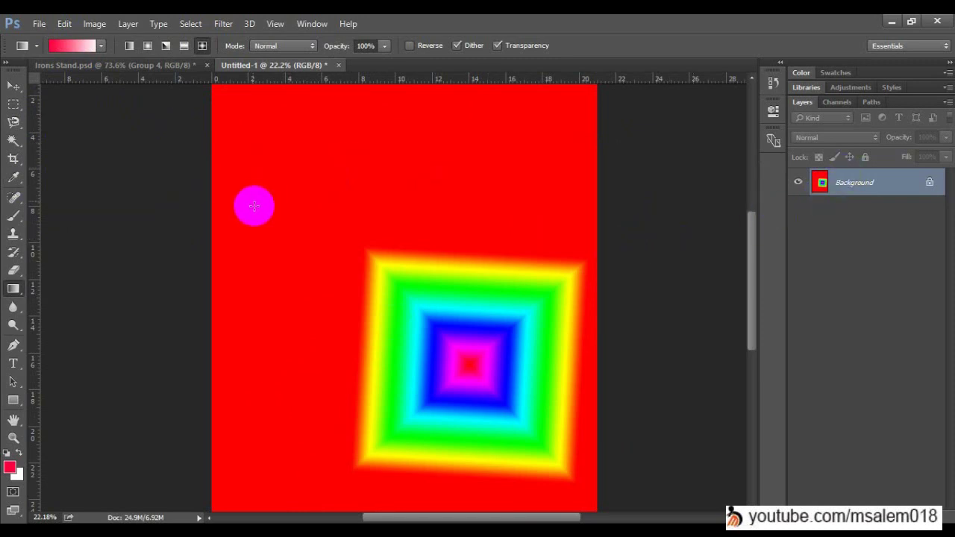
pyautogui.hotkey('ctrl', '0')
pyautogui.click(13, 85)
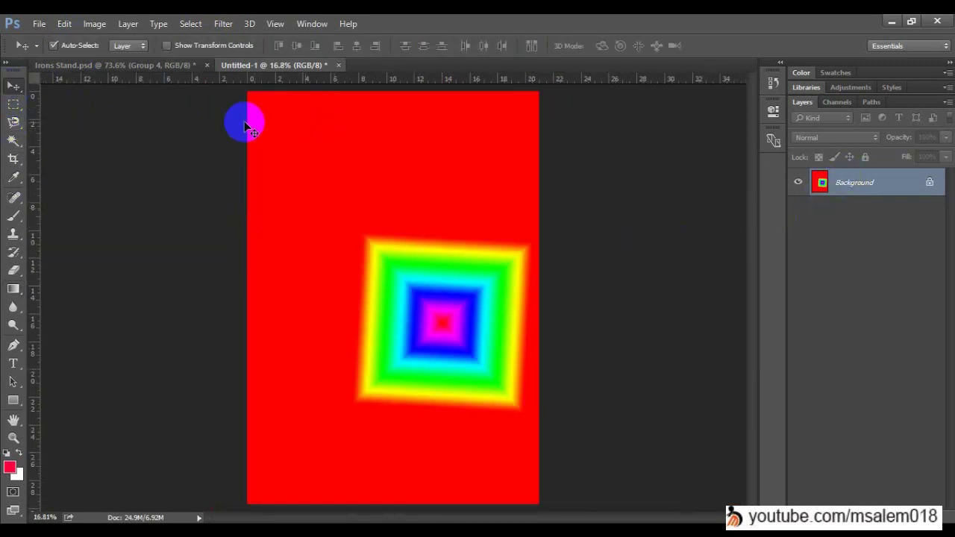
pyautogui.click(21, 293)
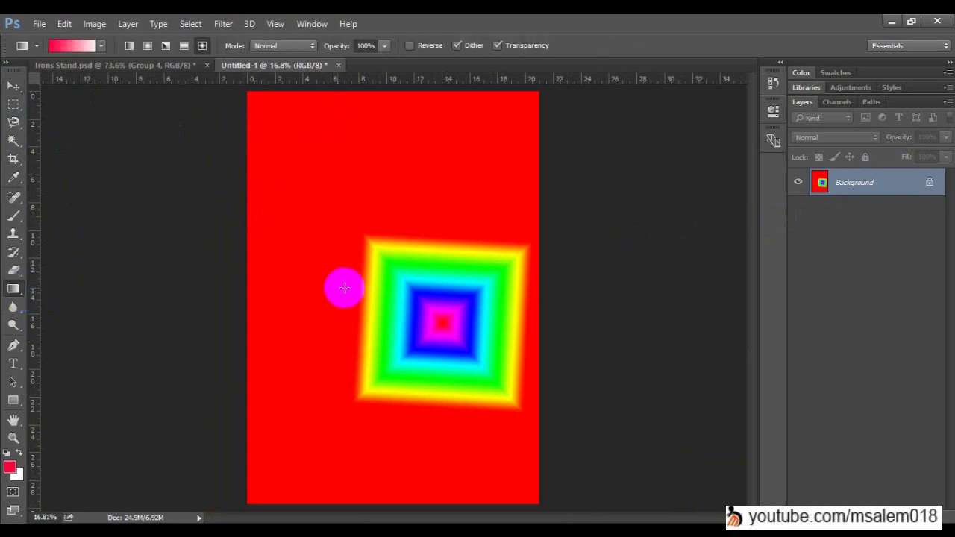
pyautogui.moveTo(515, 334); pyautogui.dragTo(364, 228)
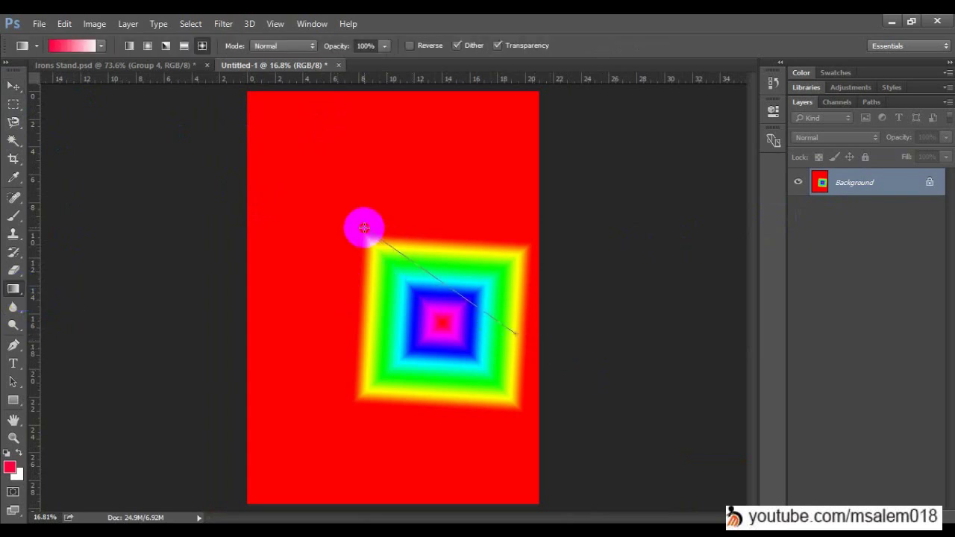
pyautogui.moveTo(365, 227); pyautogui.dragTo(383, 321)
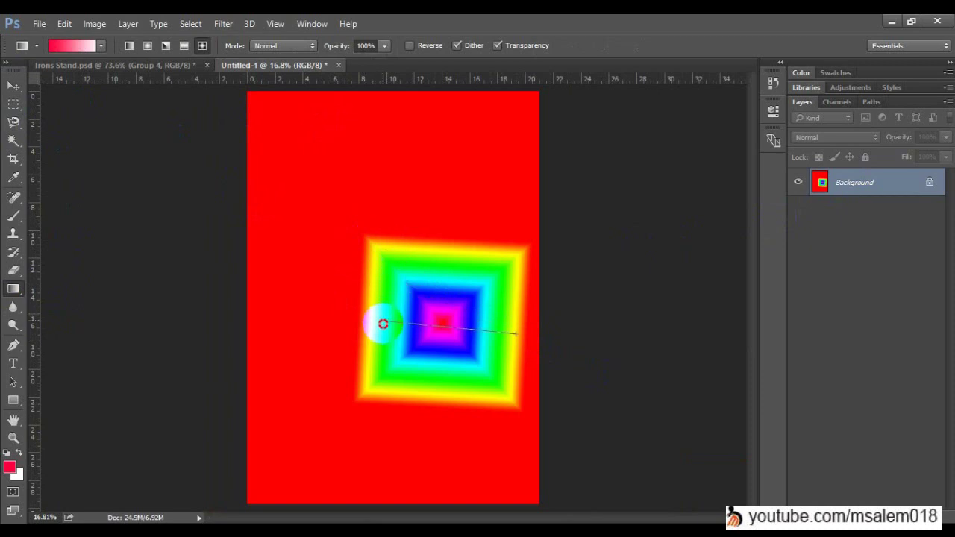
pyautogui.moveTo(383, 325); pyautogui.dragTo(341, 271)
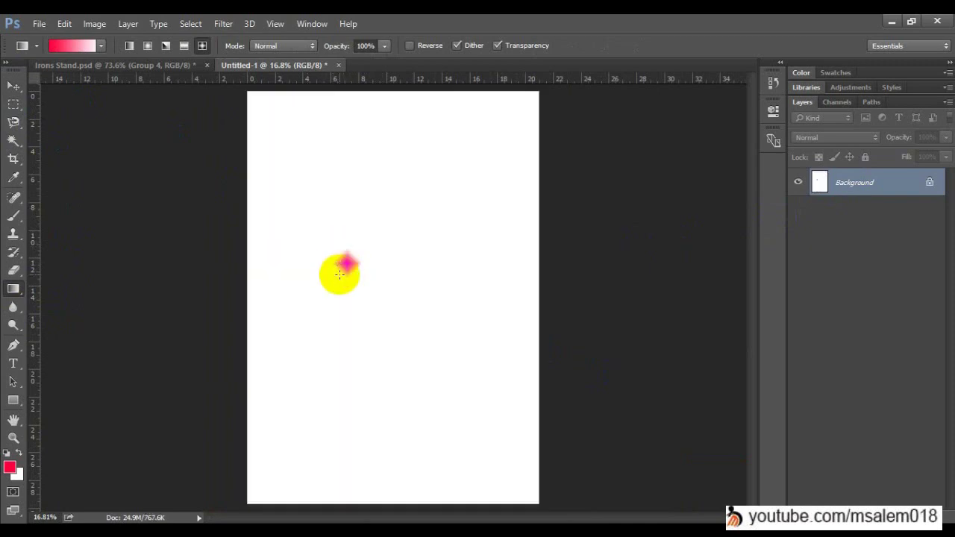
# Set the gradient style to linear and draw red-to-white gradients, finishing with a diagonal one leaving white in the page's upper-left corner.
pyautogui.click(128, 45)
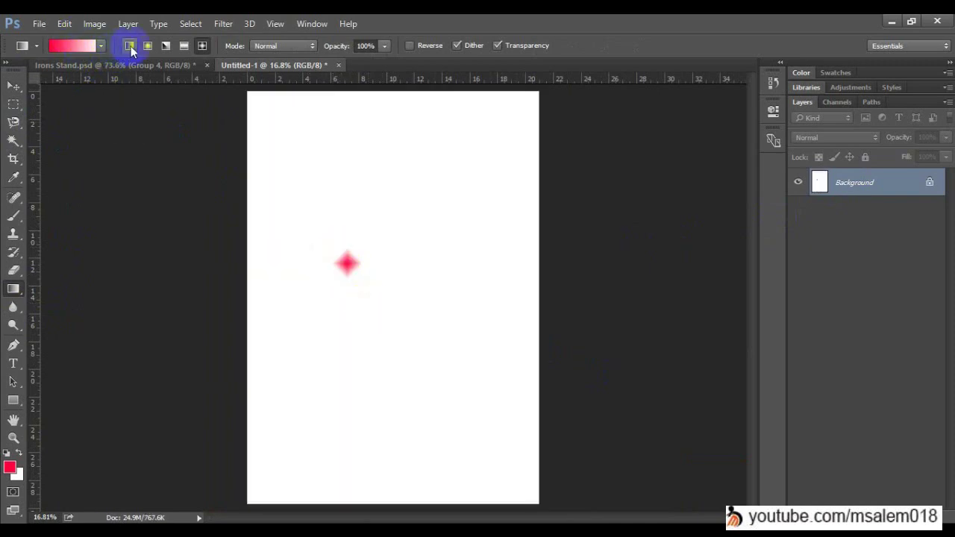
pyautogui.moveTo(455, 348); pyautogui.dragTo(338, 349)
pyautogui.moveTo(351, 411); pyautogui.dragTo(261, 180)
pyautogui.click(454, 224)
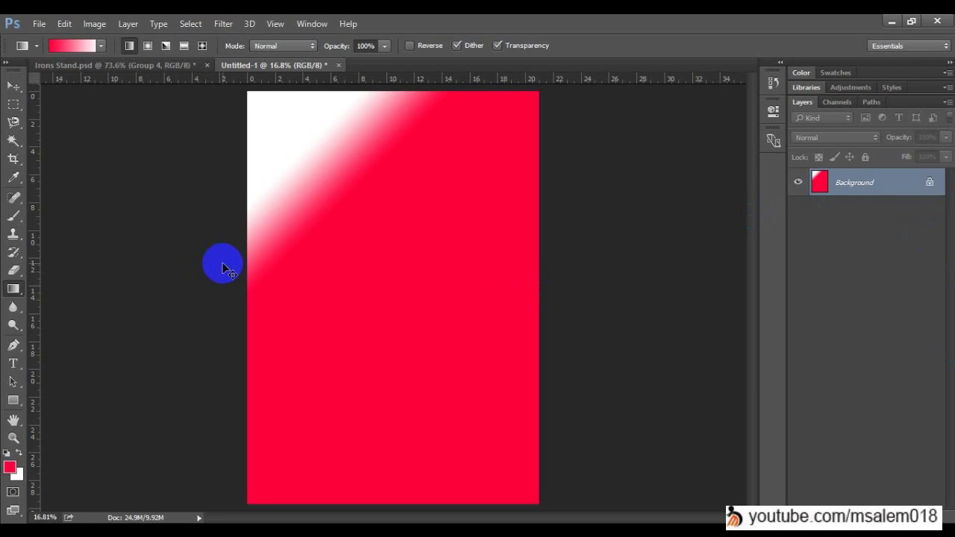
# Clear any selection and fill the whole Background with the red foreground colour.
pyautogui.hotkey('ctrl', 'a')
pyautogui.hotkey('ctrl', 'd')
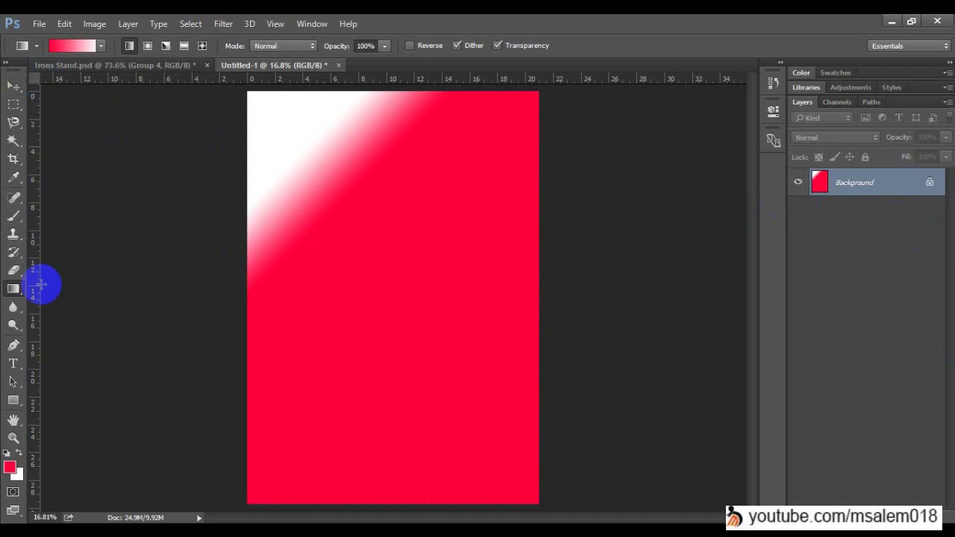
pyautogui.hotkey('alt', 'BackSpace')
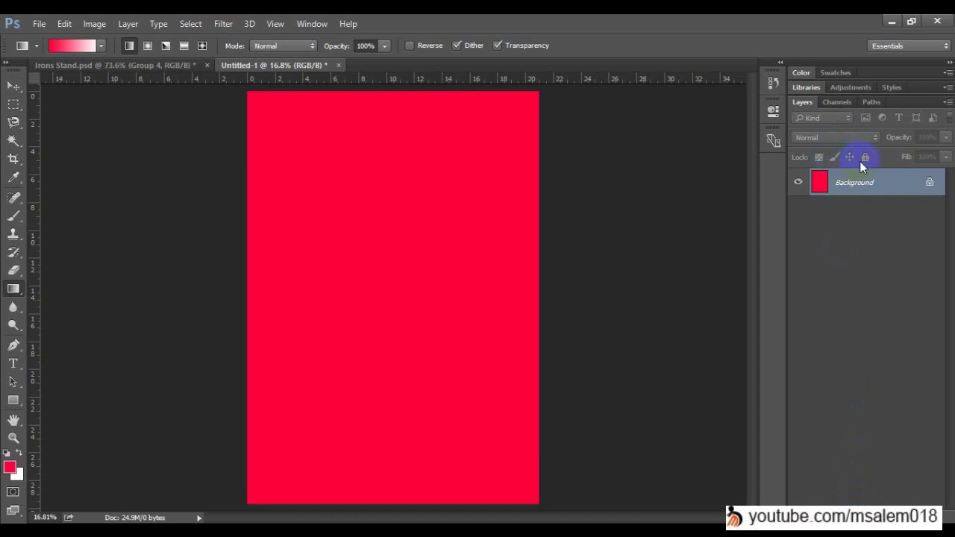
# Convert the locked Background into a regular layer, keeping the default name, Normal mode and 100% opacity.
pyautogui.click(859, 187)
pyautogui.rightClick(878, 187)
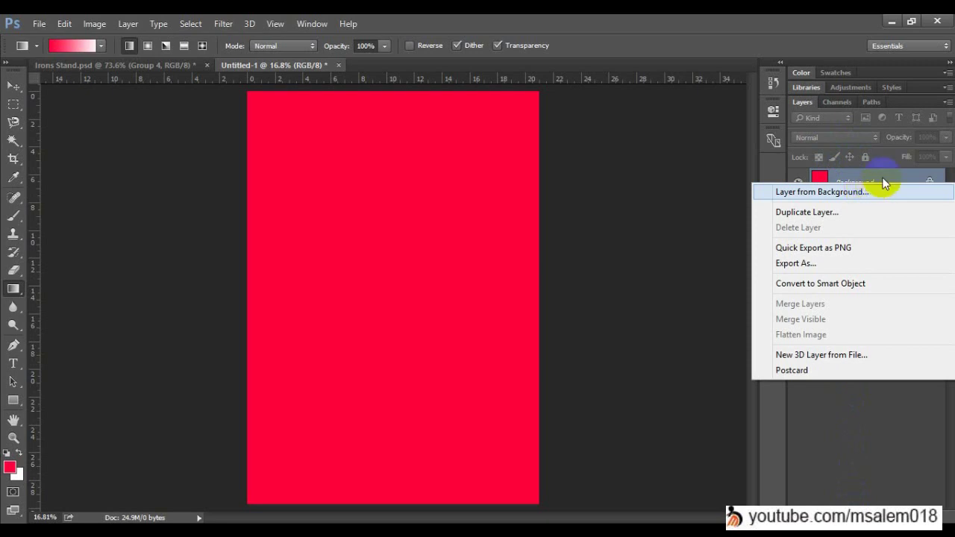
pyautogui.click(882, 183)
pyautogui.rightClick(881, 184)
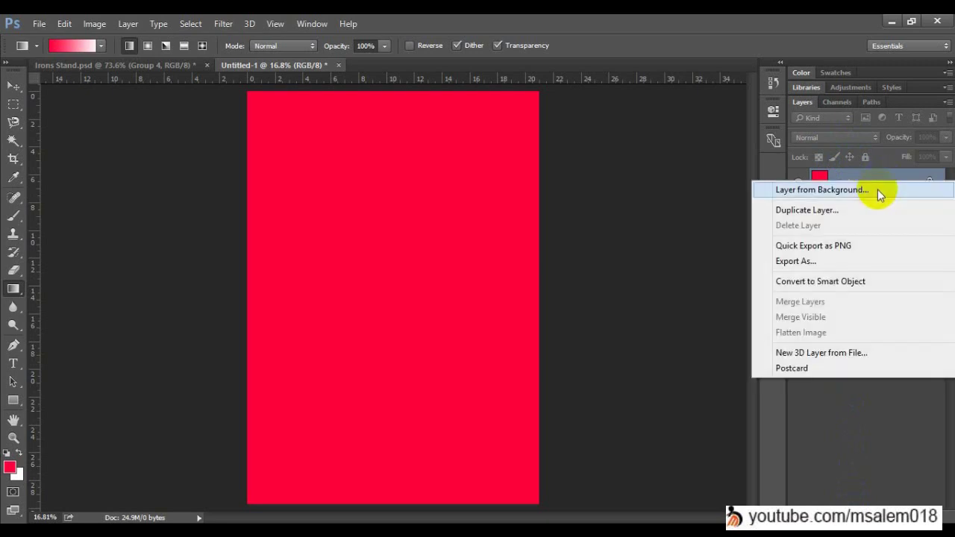
pyautogui.click(877, 190)
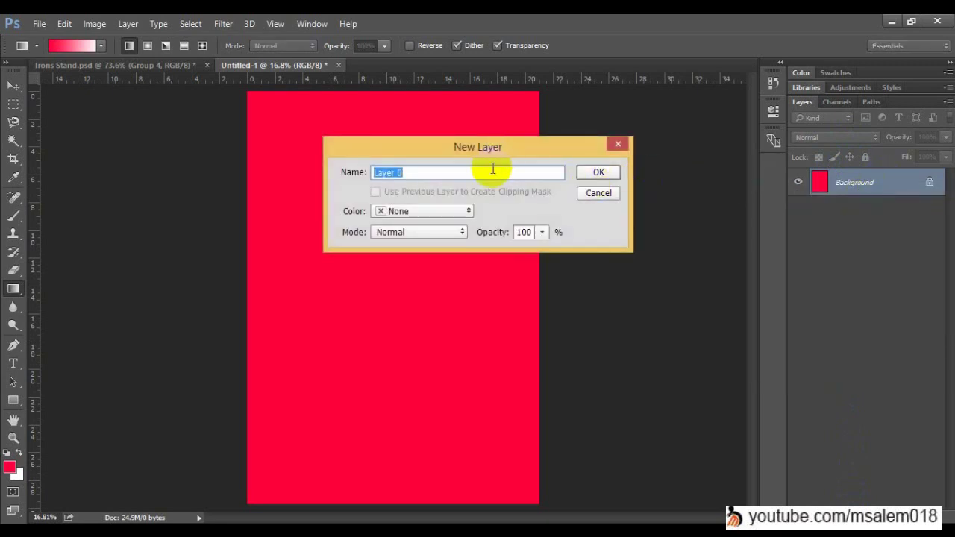
pyautogui.click(597, 173)
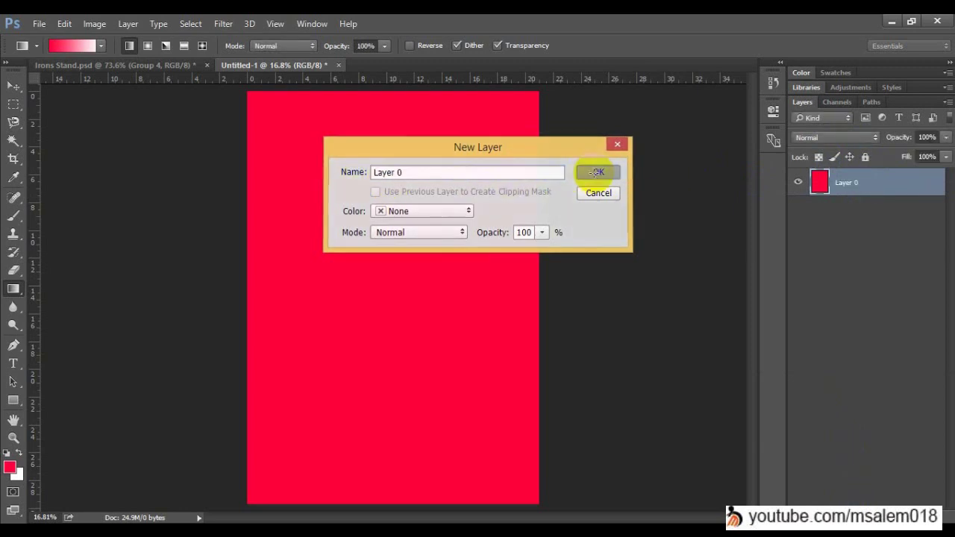
# Move the red layer down and to the right to expose transparency, and move it back to cover the page.
pyautogui.click(13, 85)
pyautogui.moveTo(290, 231); pyautogui.dragTo(418, 258)
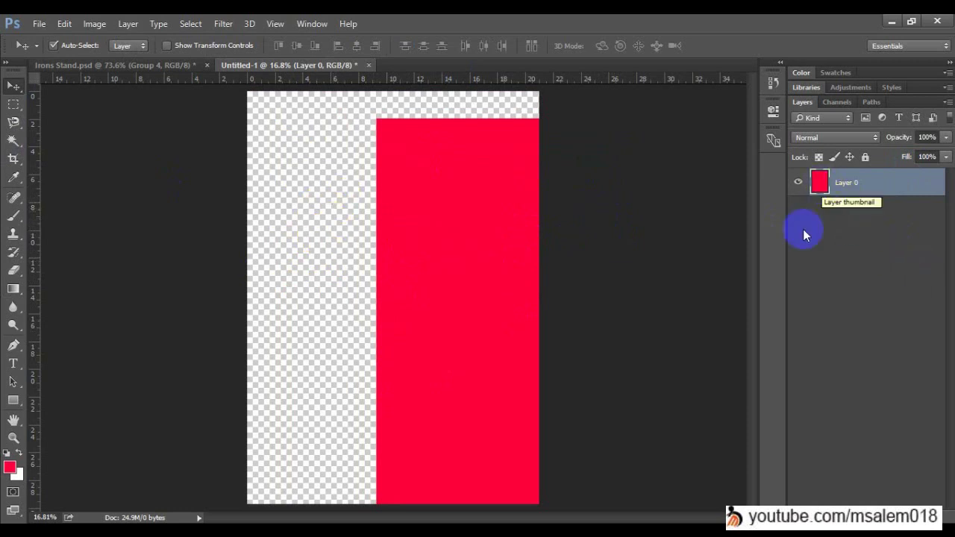
pyautogui.moveTo(464, 252); pyautogui.dragTo(318, 161)
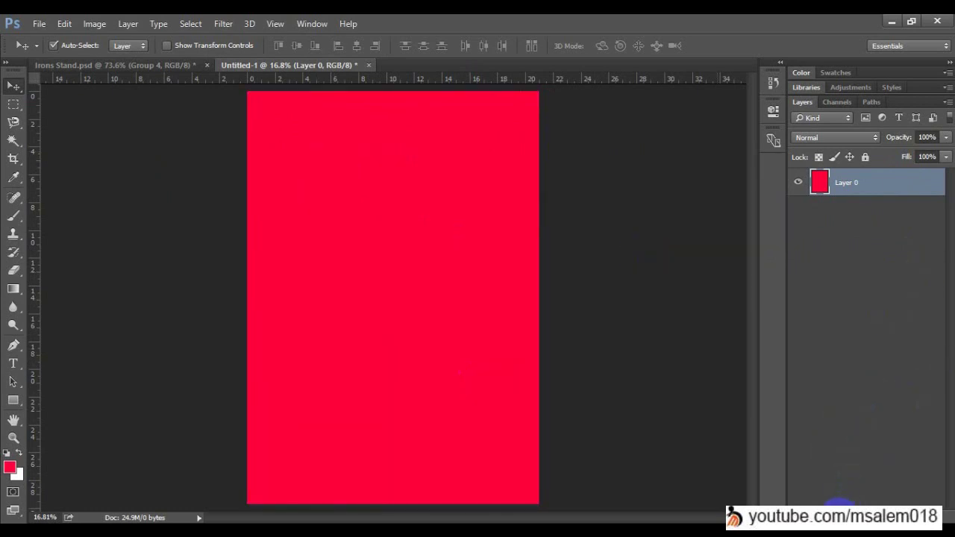
# Add a Gradient Overlay effect to the red layer using the Foreground to Background preset.
pyautogui.click(840, 508)
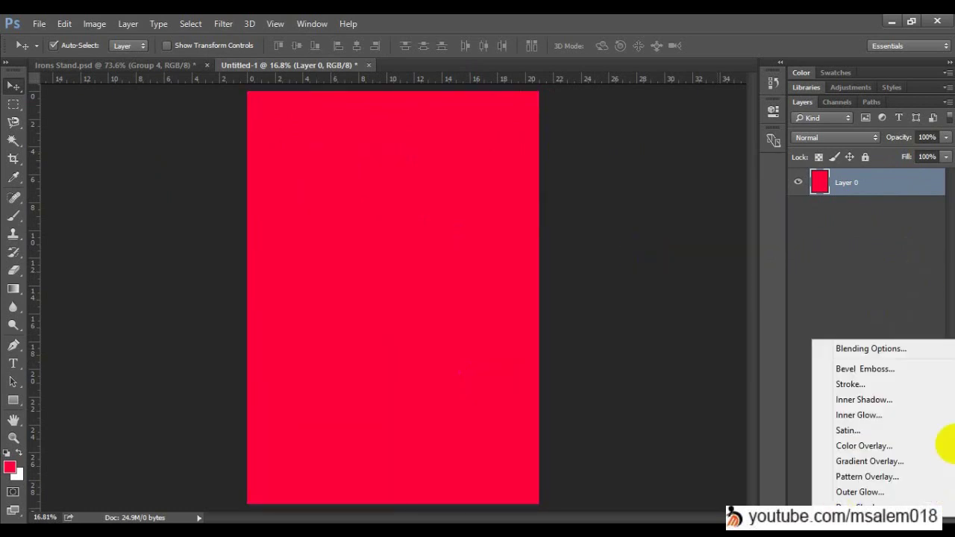
pyautogui.click(915, 461)
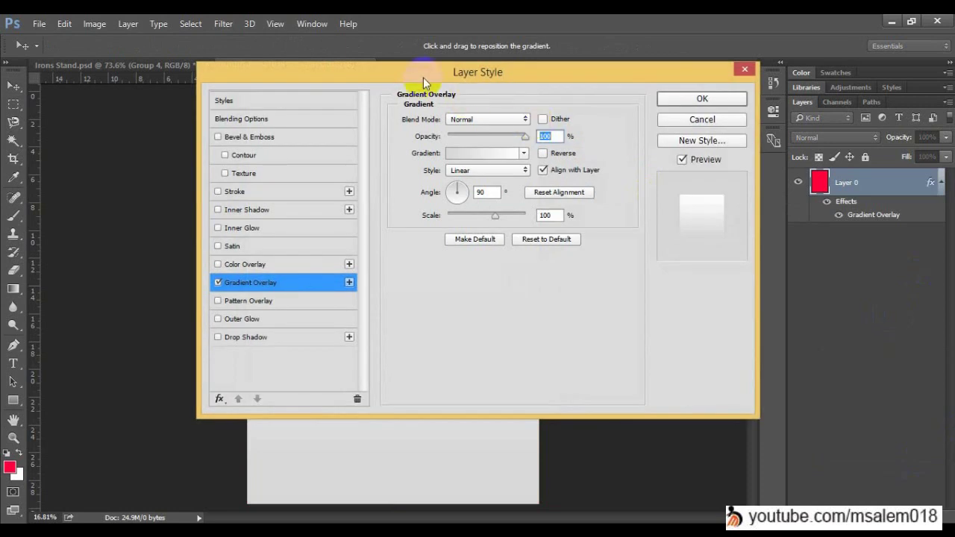
pyautogui.moveTo(423, 82); pyautogui.dragTo(672, 91)
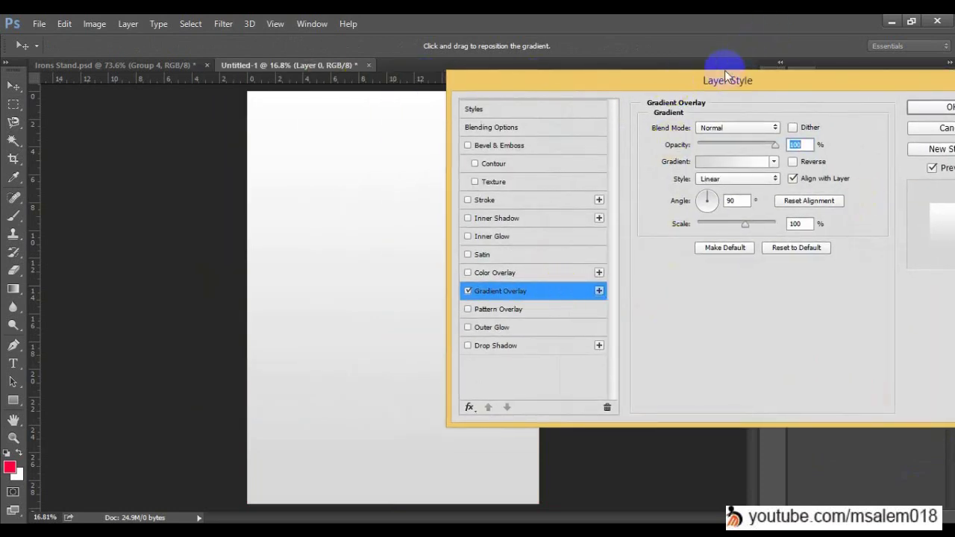
pyautogui.moveTo(725, 75); pyautogui.dragTo(753, 77)
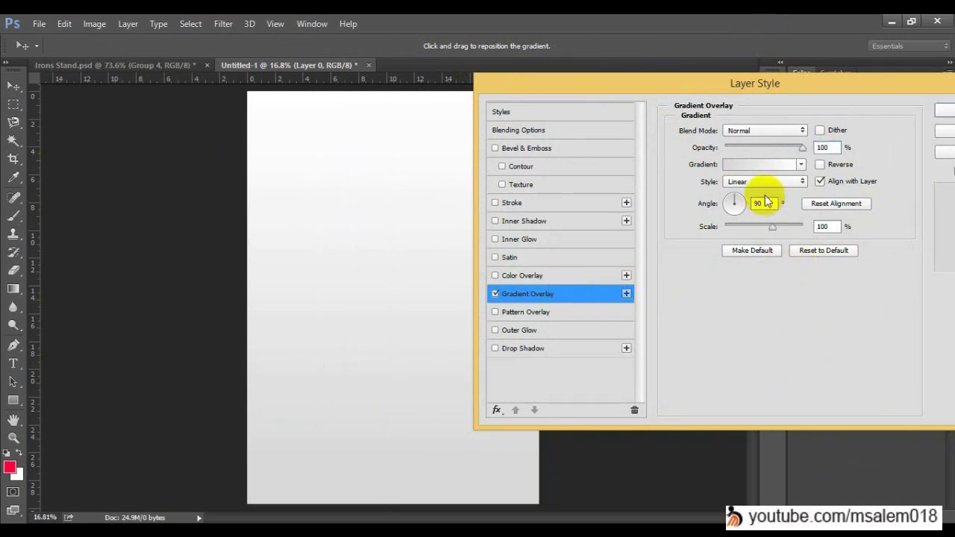
pyautogui.click(765, 165)
pyautogui.moveTo(510, 125); pyautogui.dragTo(654, 111)
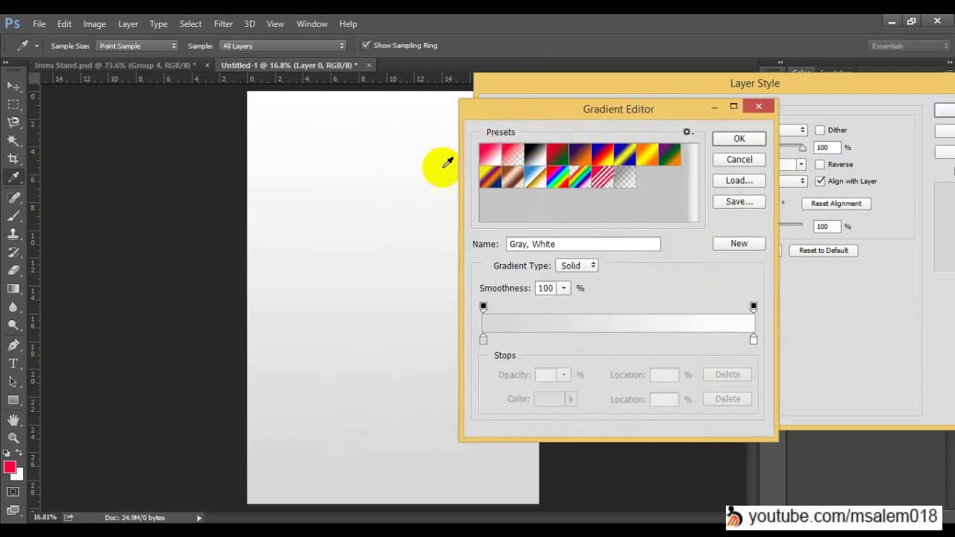
pyautogui.click(490, 153)
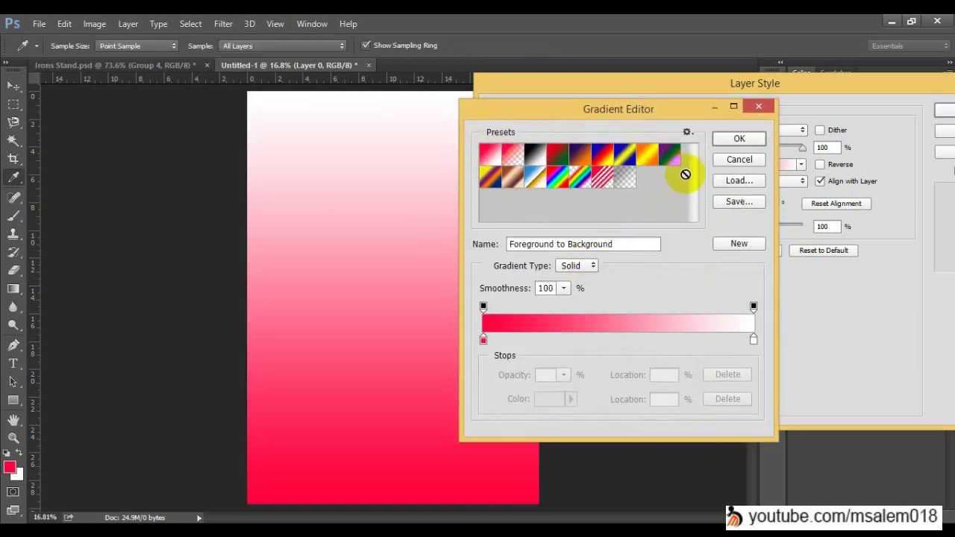
pyautogui.click(737, 140)
# Set the gradient overlay's scale to 66%, its angle to 45° and its opacity to 46%.
pyautogui.moveTo(770, 226); pyautogui.dragTo(751, 227)
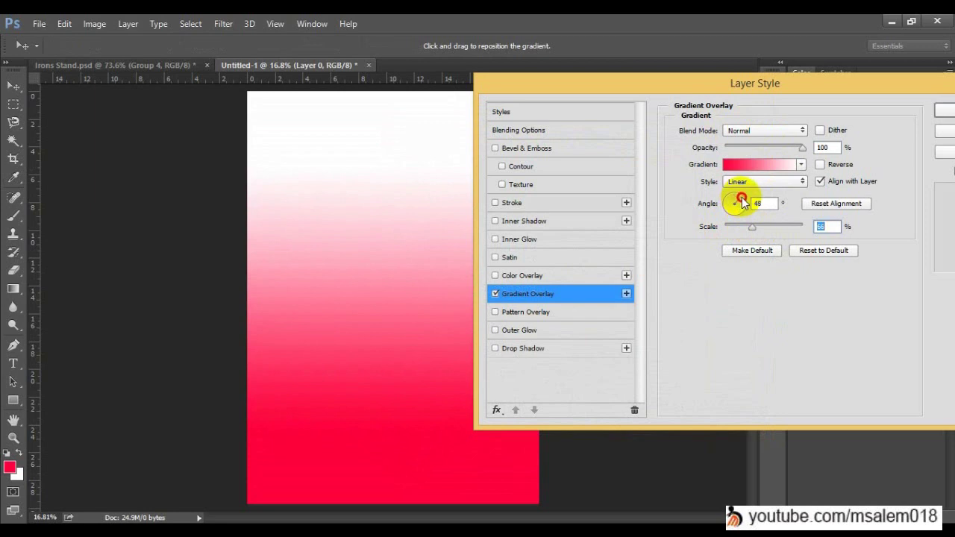
pyautogui.click(742, 203)
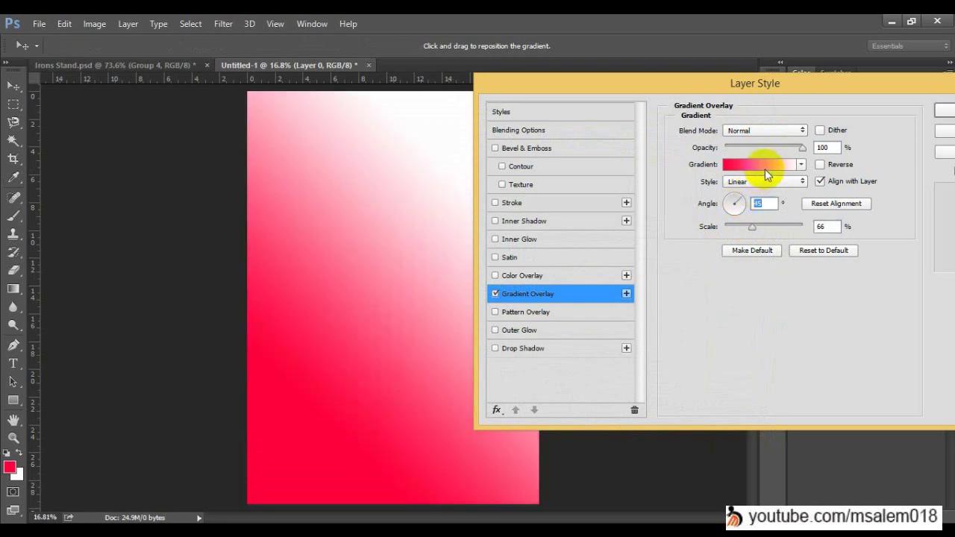
pyautogui.moveTo(800, 147); pyautogui.dragTo(759, 148)
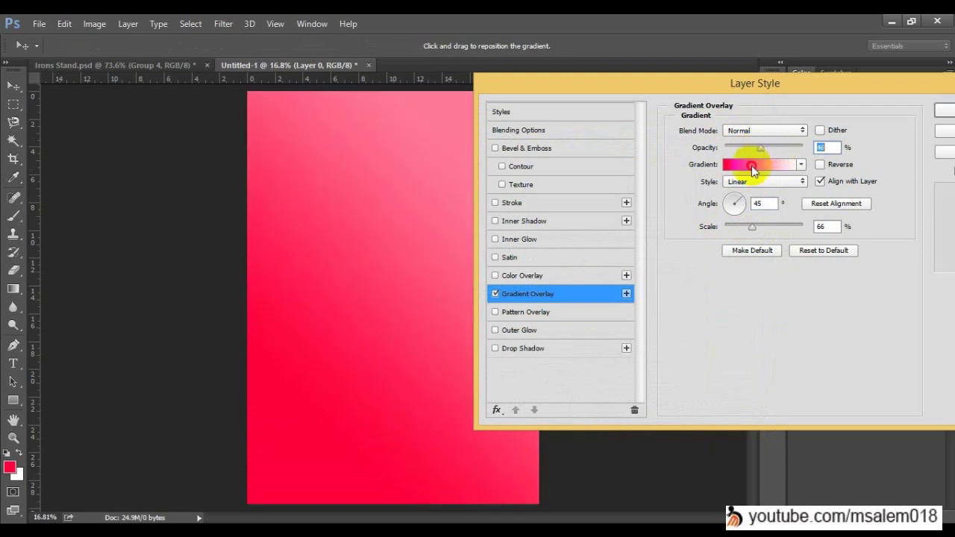
# Preview several gradient presets, choose Violet, Green, Orange for the overlay, and set its opacity to 79%.
pyautogui.click(751, 165)
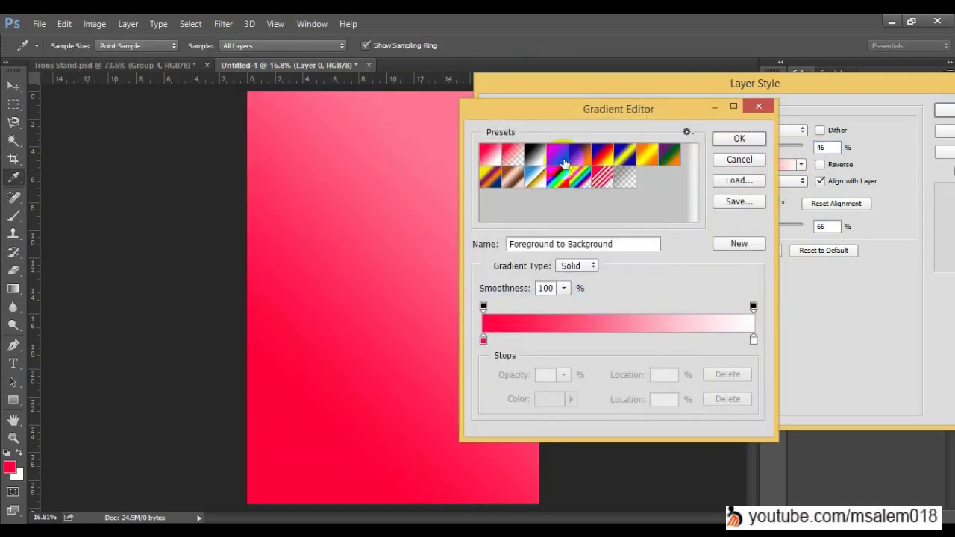
pyautogui.click(578, 155)
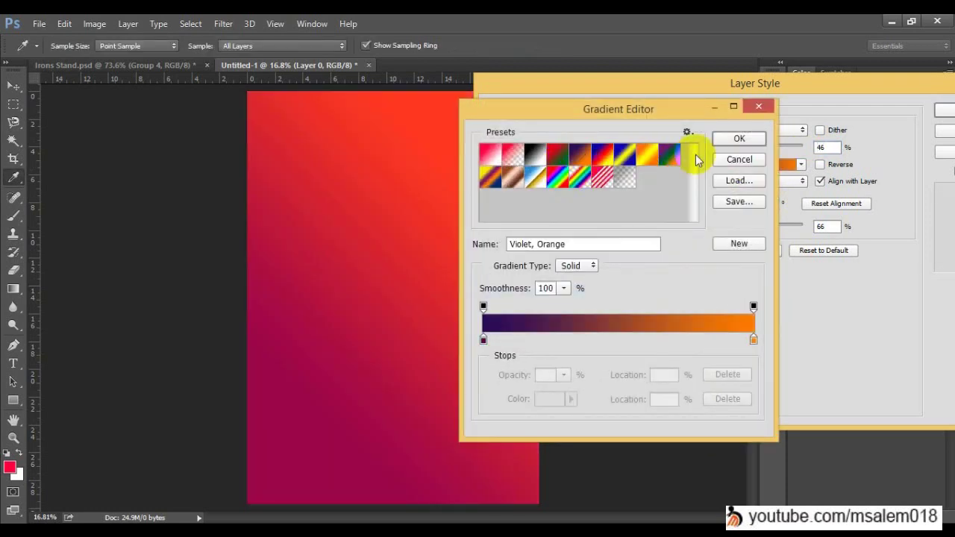
pyautogui.click(646, 154)
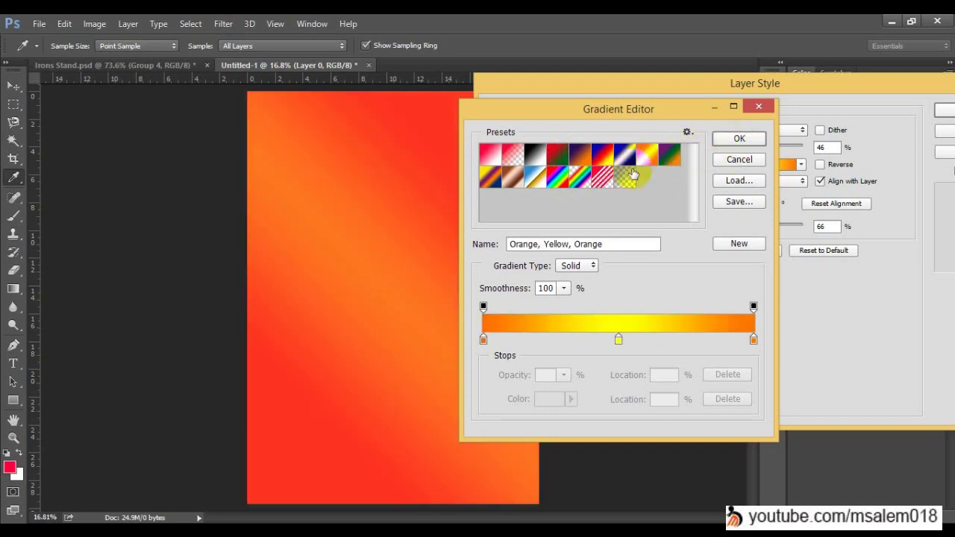
pyautogui.click(669, 154)
pyautogui.click(738, 138)
pyautogui.moveTo(760, 152); pyautogui.dragTo(696, 151)
pyautogui.moveTo(702, 149); pyautogui.dragTo(801, 161)
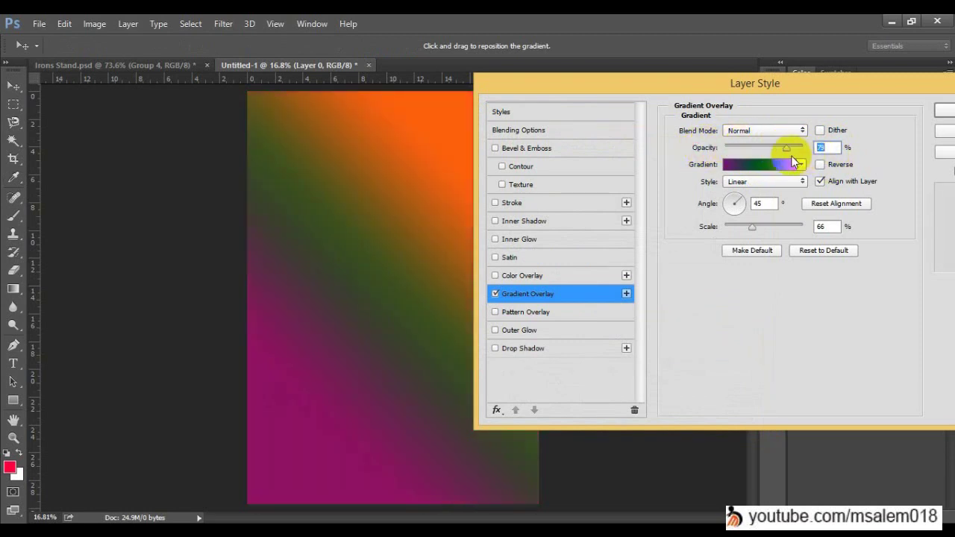
# Change the overlay's gradient to the Chrome preset and toggle Reverse on and off, leaving it off.
pyautogui.click(768, 166)
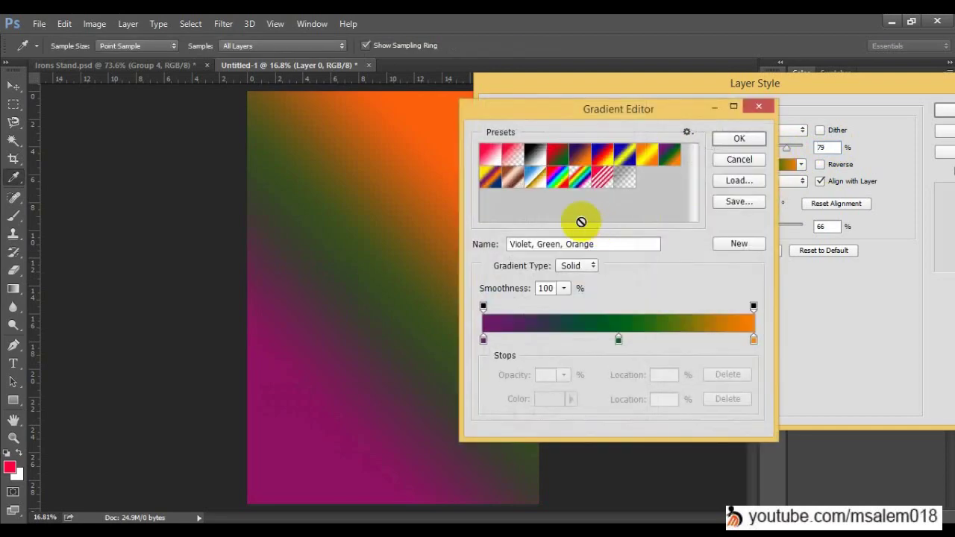
pyautogui.click(531, 179)
pyautogui.click(757, 136)
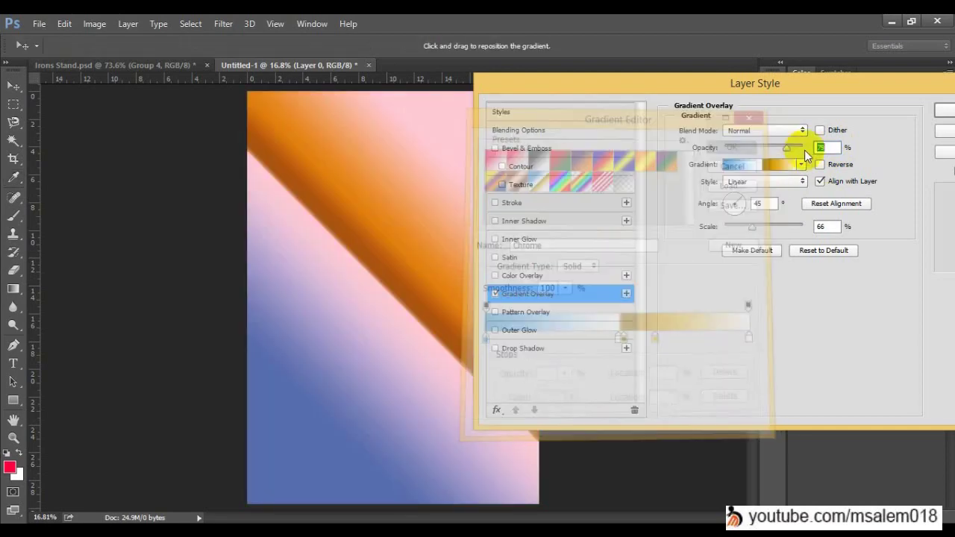
pyautogui.click(839, 168)
pyautogui.click(839, 169)
pyautogui.click(839, 168)
pyautogui.click(839, 169)
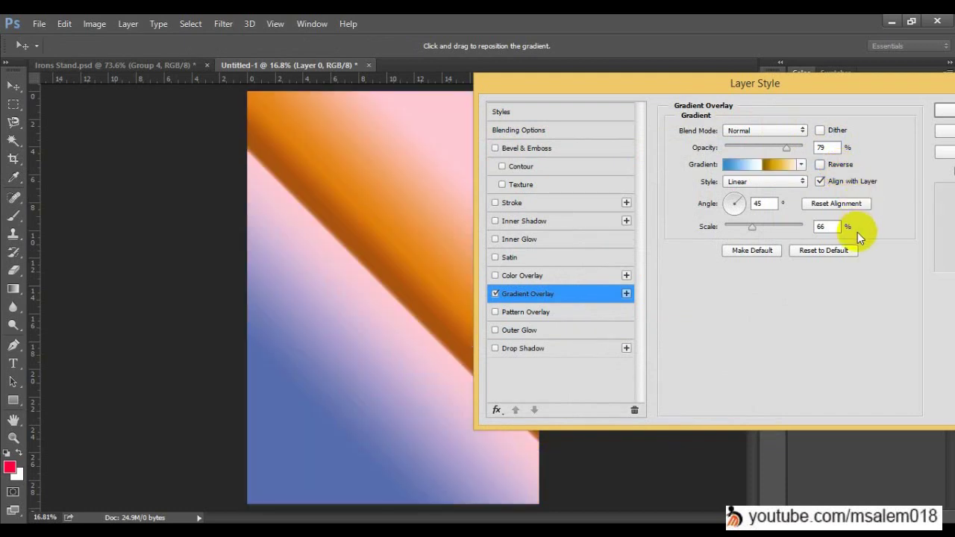
pyautogui.moveTo(806, 74); pyautogui.dragTo(819, 76)
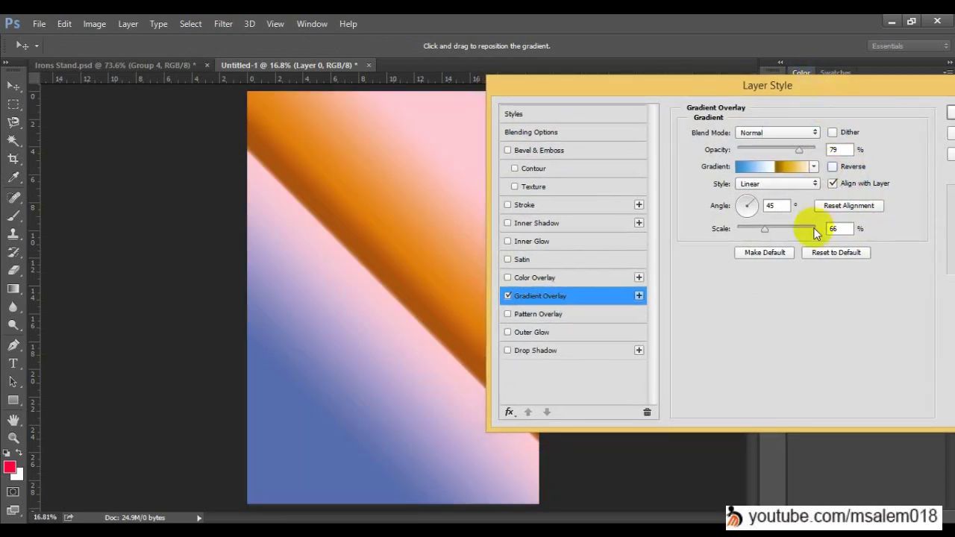
# Try the Radial, Angle and Reflected styles for the gradient overlay, keeping the page visible beside the dialog.
pyautogui.click(779, 186)
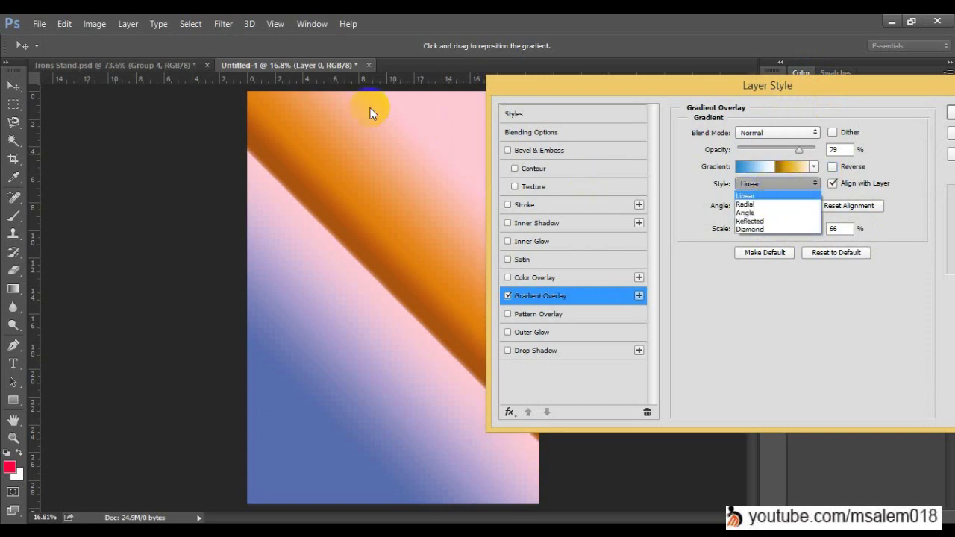
pyautogui.click(790, 203)
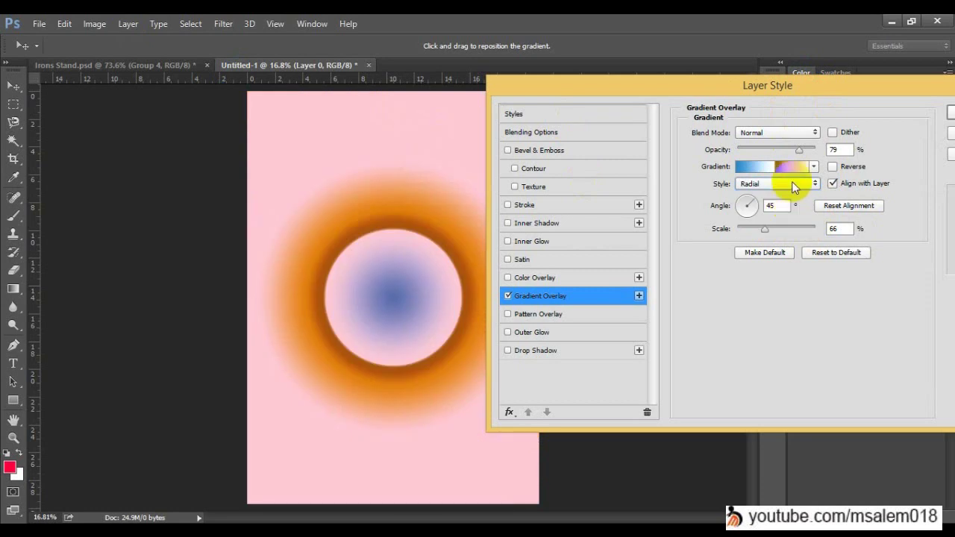
pyautogui.click(794, 185)
pyautogui.click(795, 215)
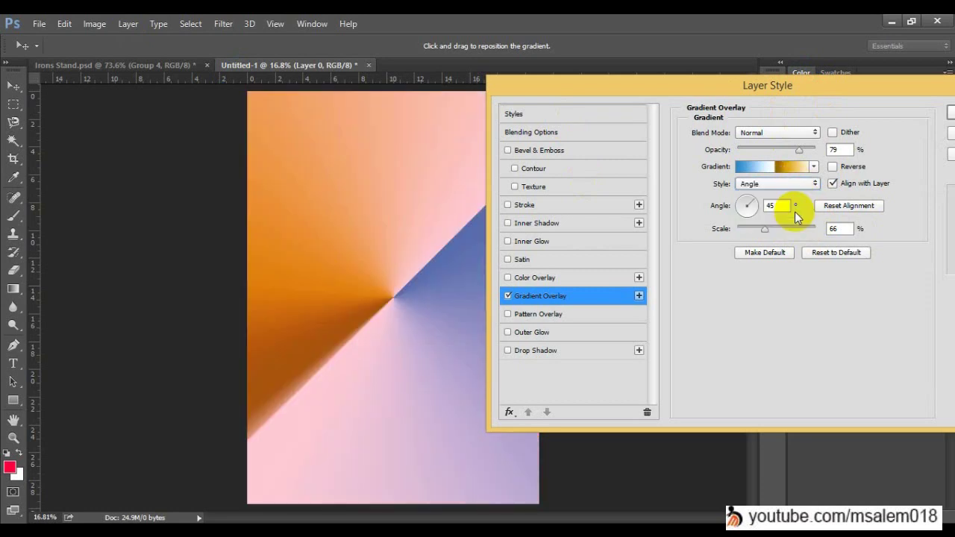
pyautogui.moveTo(821, 89); pyautogui.dragTo(895, 62)
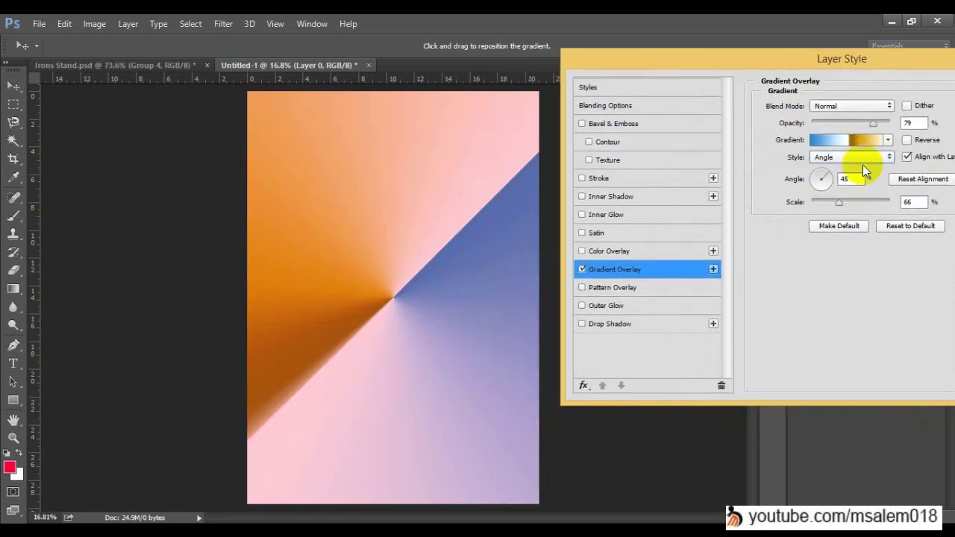
pyautogui.click(876, 158)
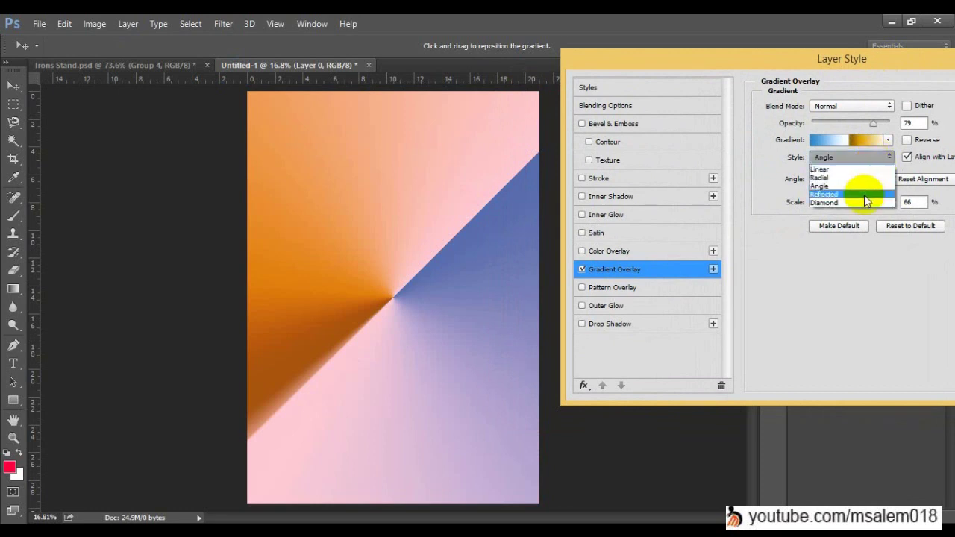
pyautogui.click(864, 196)
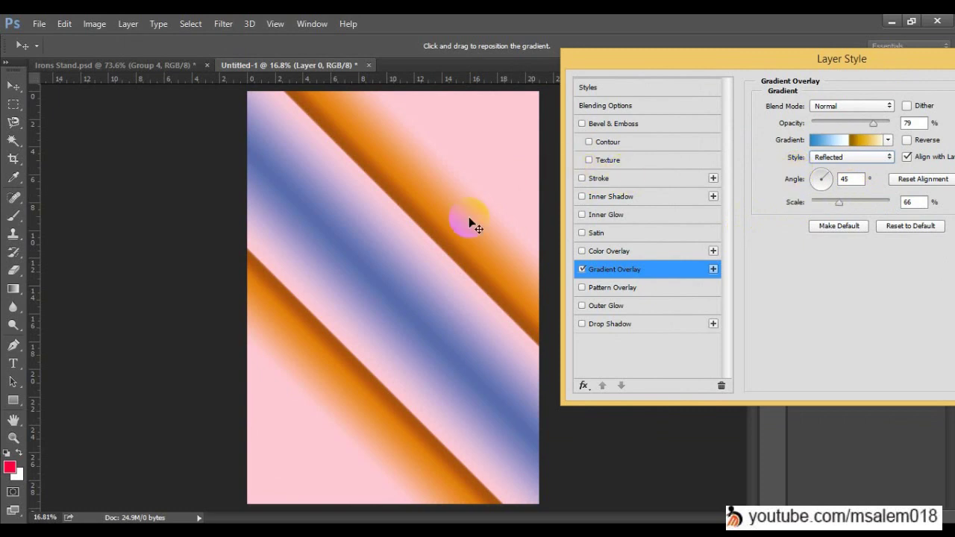
# Set the gradient overlay's style to Diamond and apply the layer style.
pyautogui.click(836, 163)
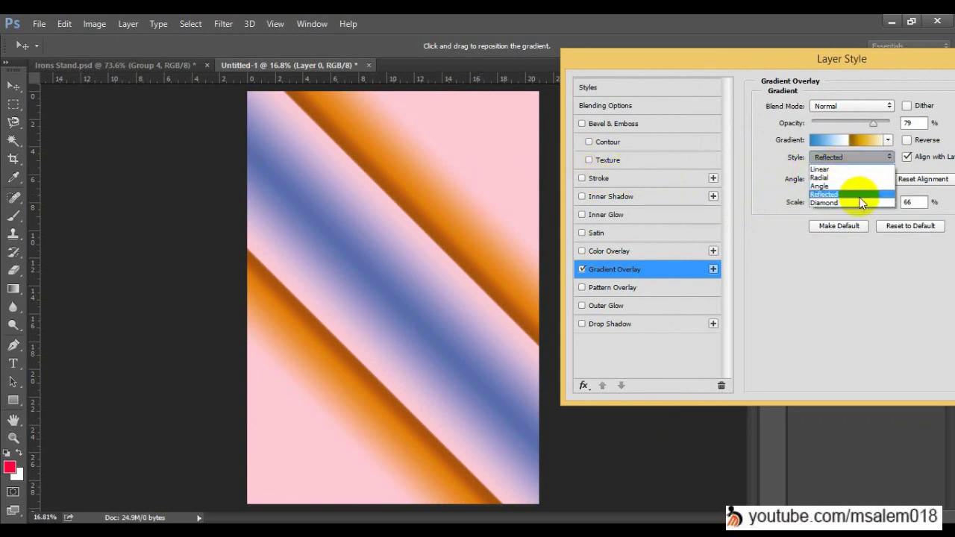
pyautogui.click(856, 203)
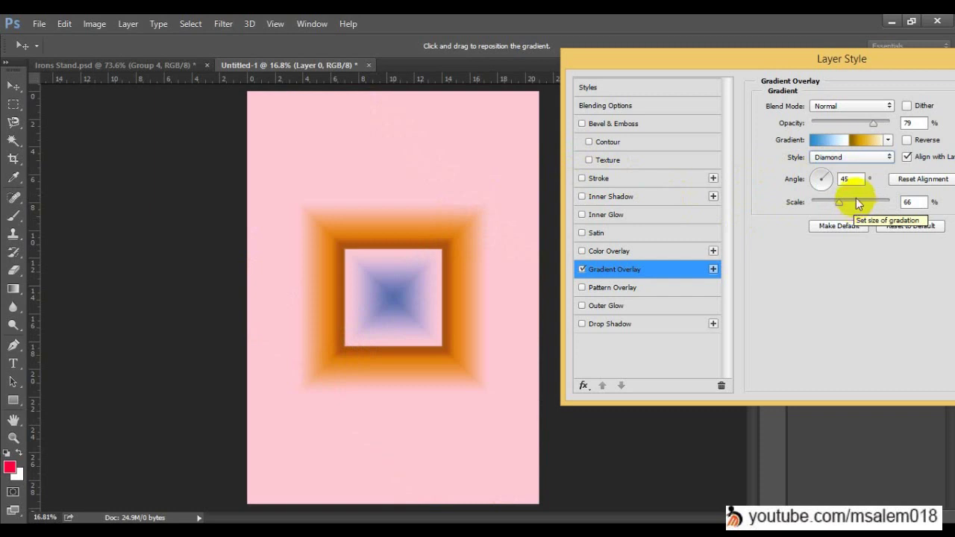
pyautogui.moveTo(888, 59); pyautogui.dragTo(804, 52)
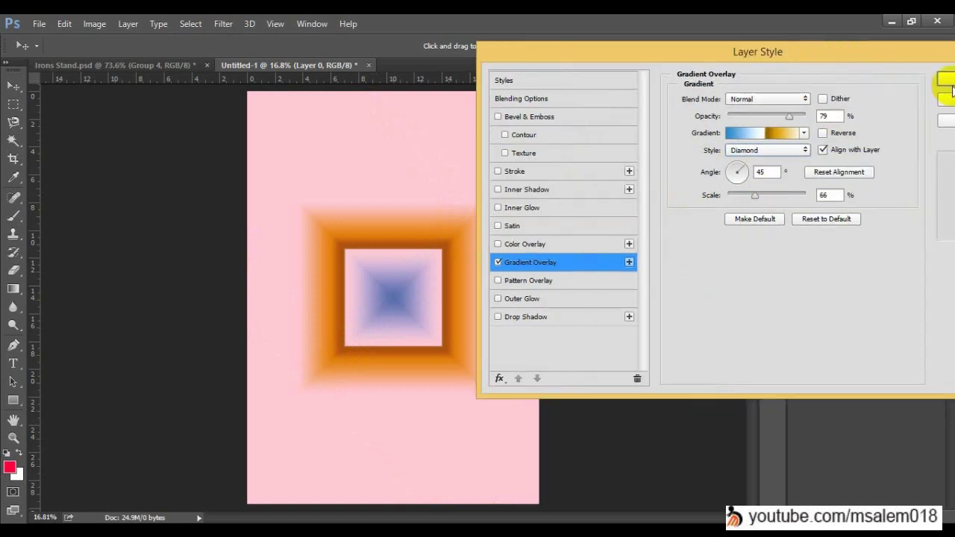
pyautogui.click(945, 79)
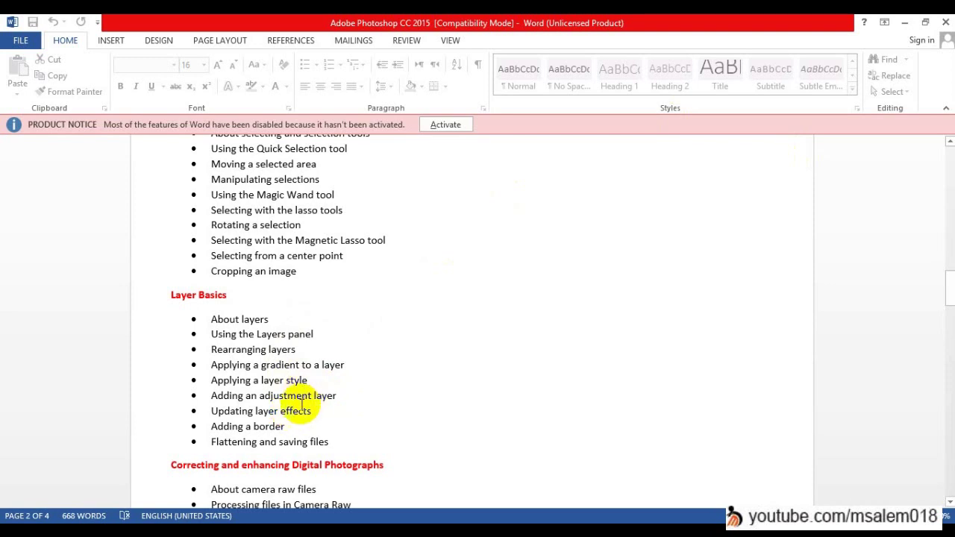
# Switch to the Word course outline and highlight the Flattening and saving files, Adding a border, and Updating layer effects topics in turn.
pyautogui.moveTo(332, 442); pyautogui.dragTo(212, 443)
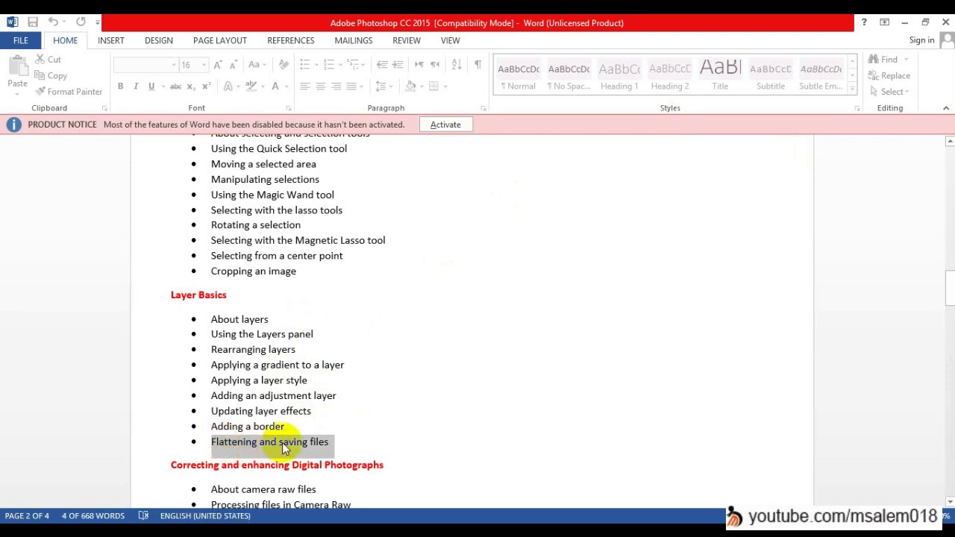
pyautogui.click(270, 429)
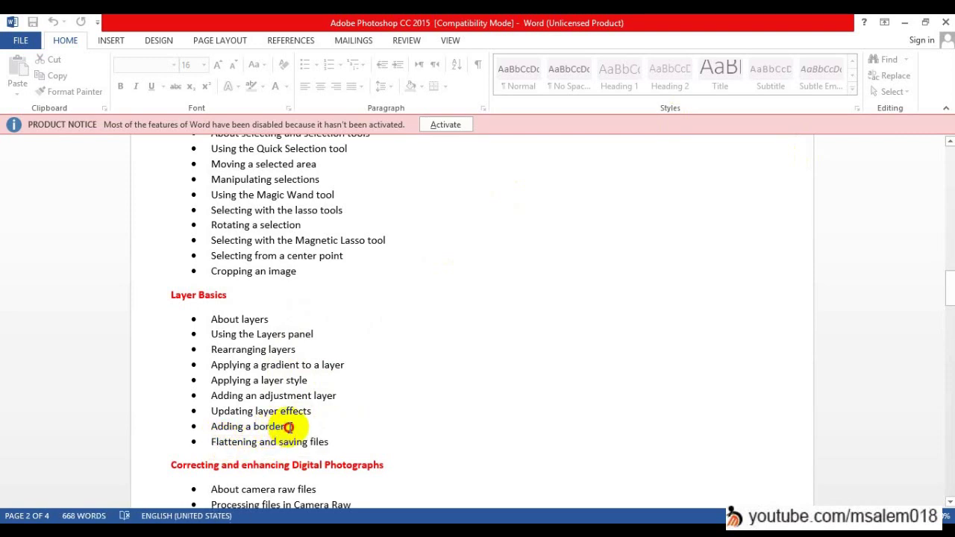
pyautogui.moveTo(289, 427); pyautogui.dragTo(219, 427)
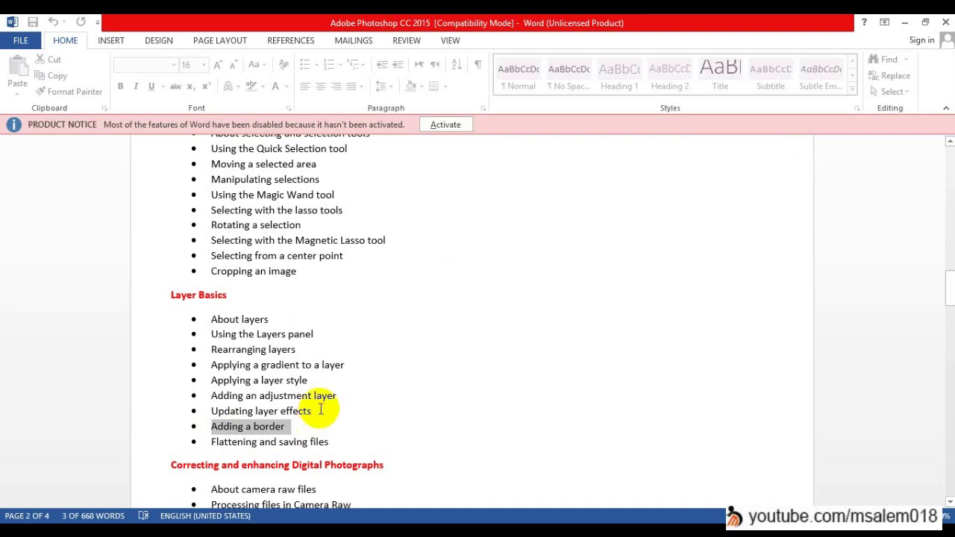
pyautogui.moveTo(316, 411); pyautogui.dragTo(214, 413)
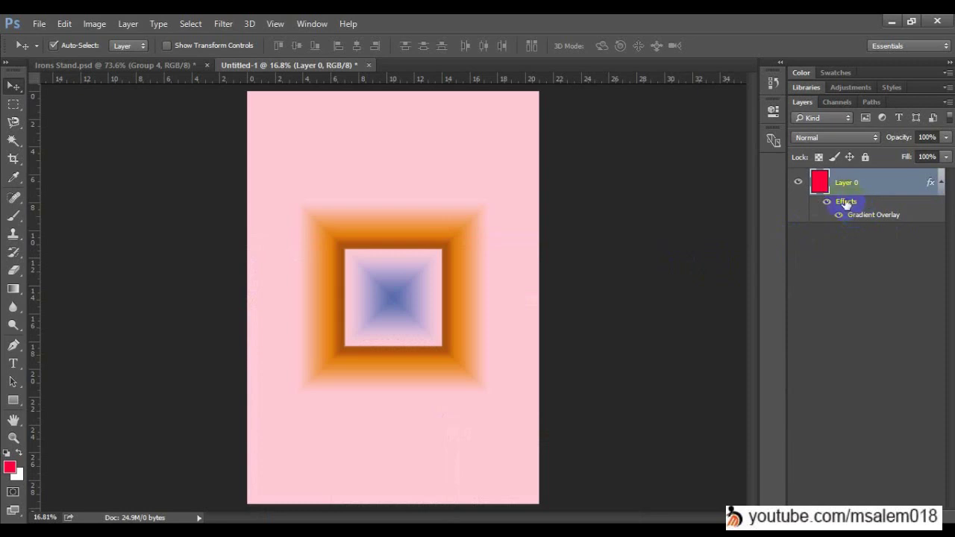
# Return to Photoshop, reopen the layer's Gradient Overlay settings for review, and close them without changes.
pyautogui.doubleClick(882, 218)
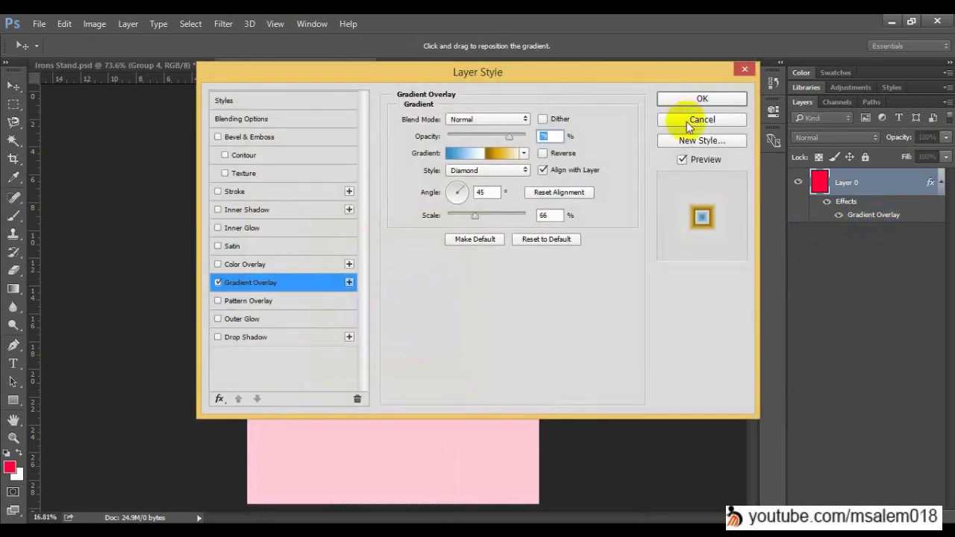
pyautogui.click(686, 121)
# Add a Stroke effect to Layer 0 and set its size to 57 px, moving the dialog clear of the page edge.
pyautogui.click(824, 497)
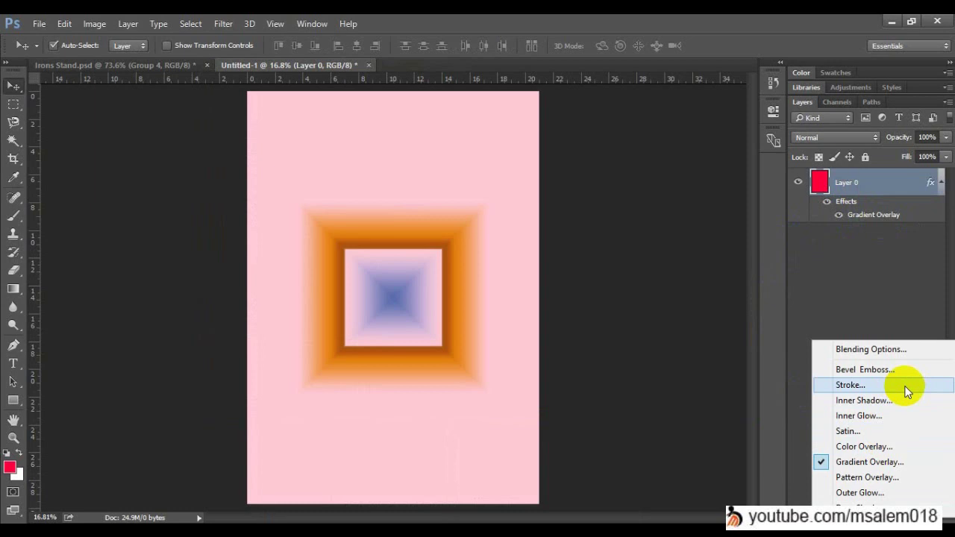
pyautogui.click(850, 385)
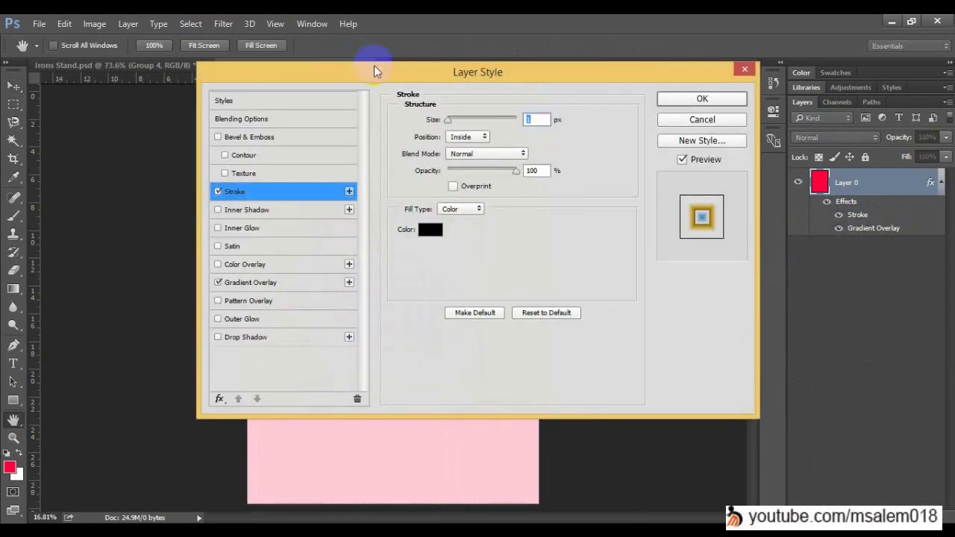
pyautogui.moveTo(374, 66); pyautogui.dragTo(552, 105)
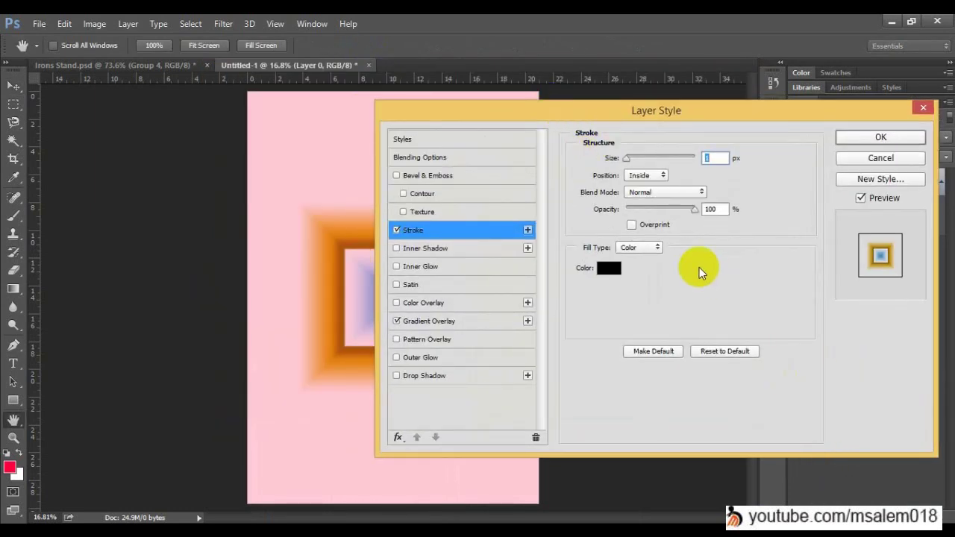
pyautogui.moveTo(628, 158); pyautogui.dragTo(645, 158)
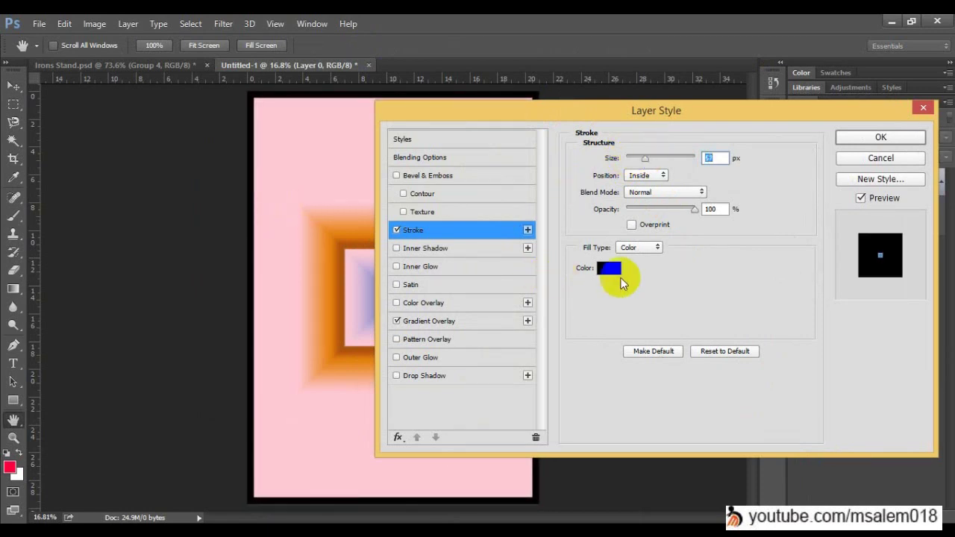
# Set the stroke color to blue 0042ff.
pyautogui.click(611, 270)
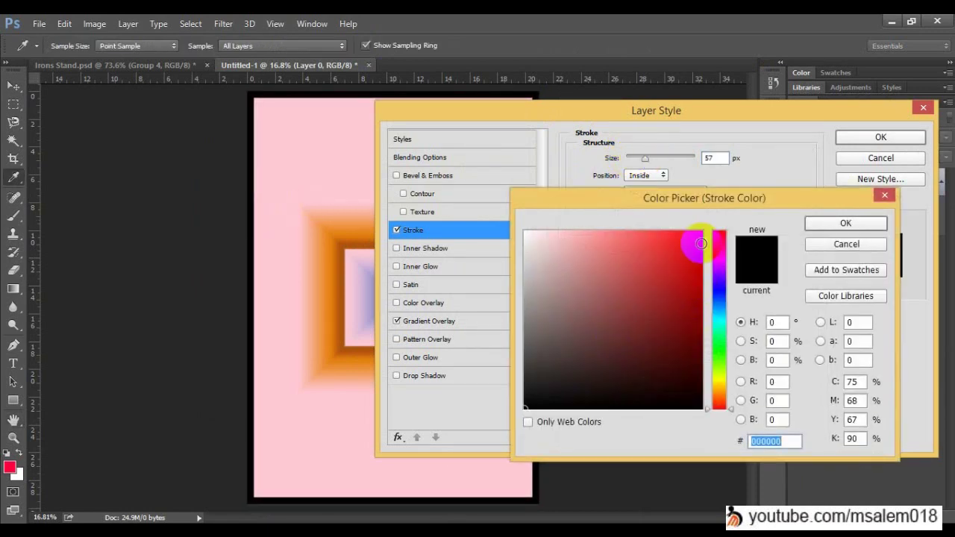
pyautogui.click(718, 300)
pyautogui.moveTo(639, 284); pyautogui.dragTo(762, 203)
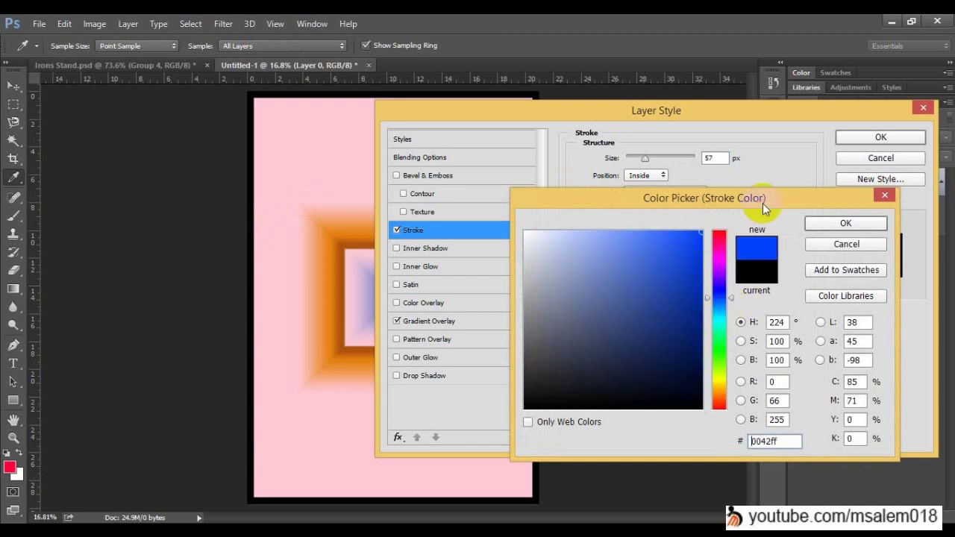
pyautogui.click(843, 224)
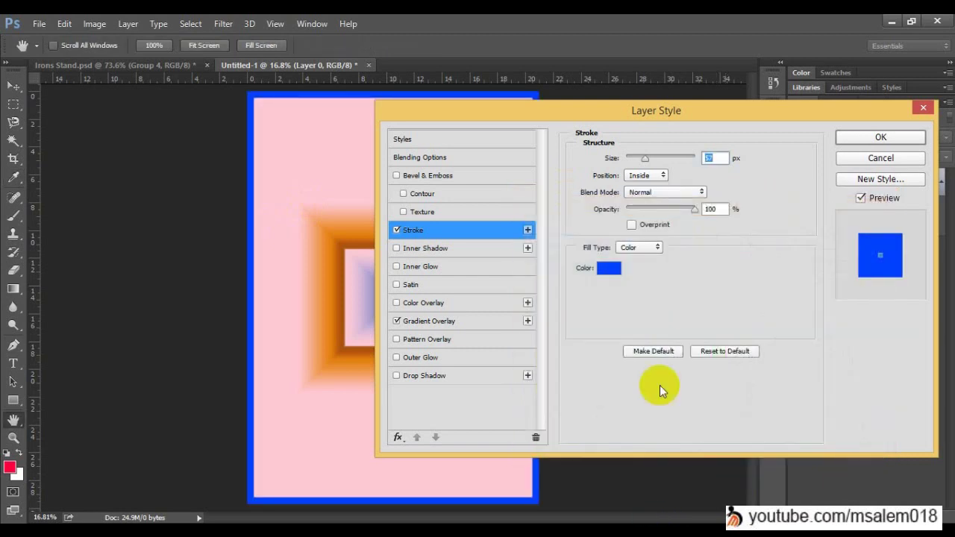
# Try a black-to-white Gradient fill type for the stroke with the Radial style.
pyautogui.click(636, 246)
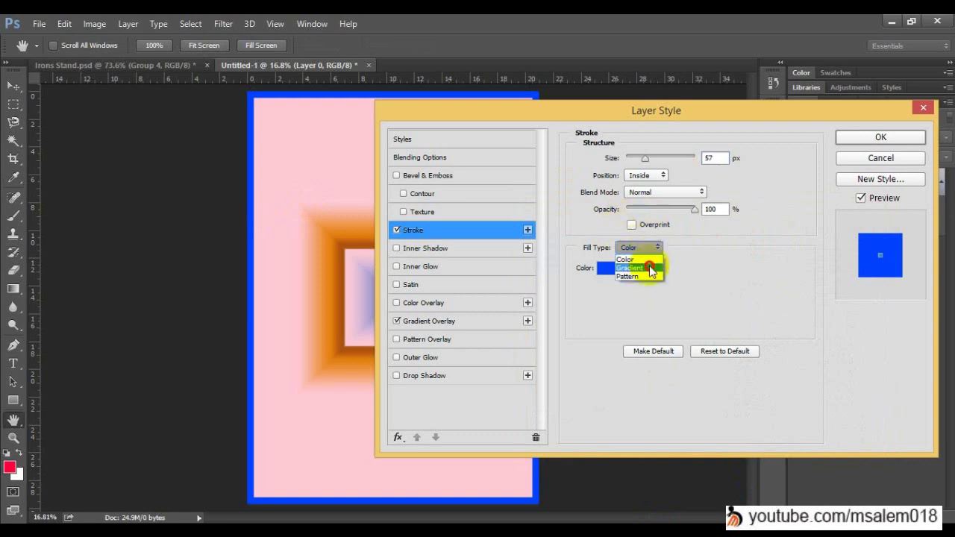
pyautogui.click(641, 263)
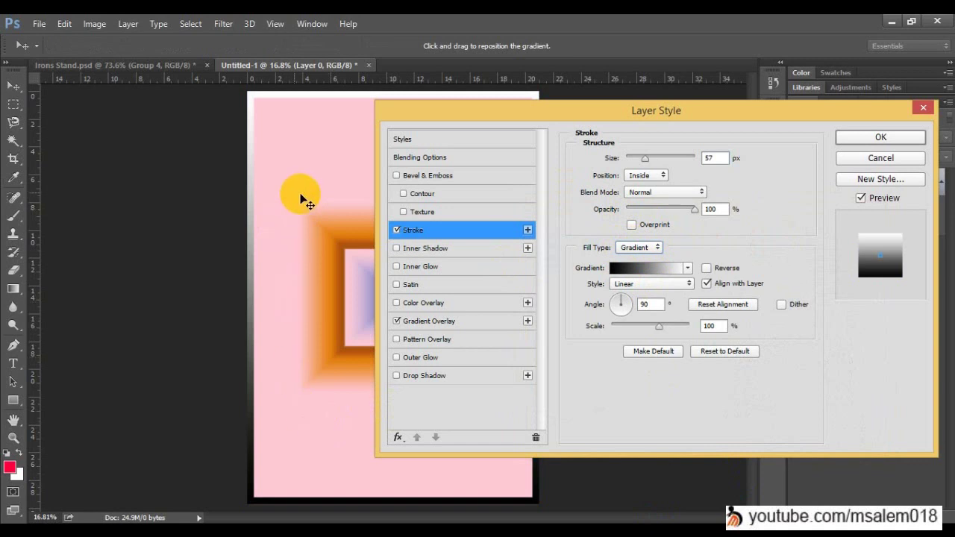
pyautogui.click(661, 282)
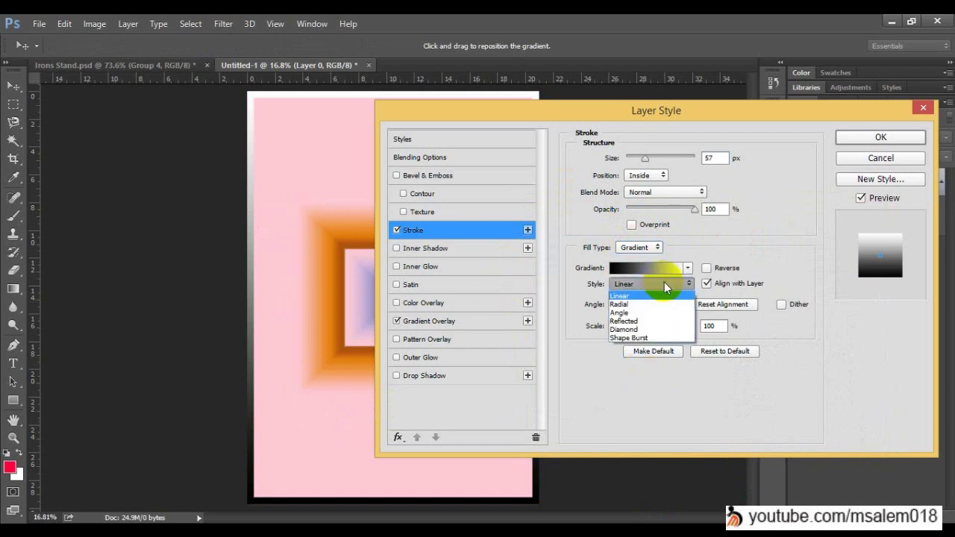
pyautogui.click(661, 304)
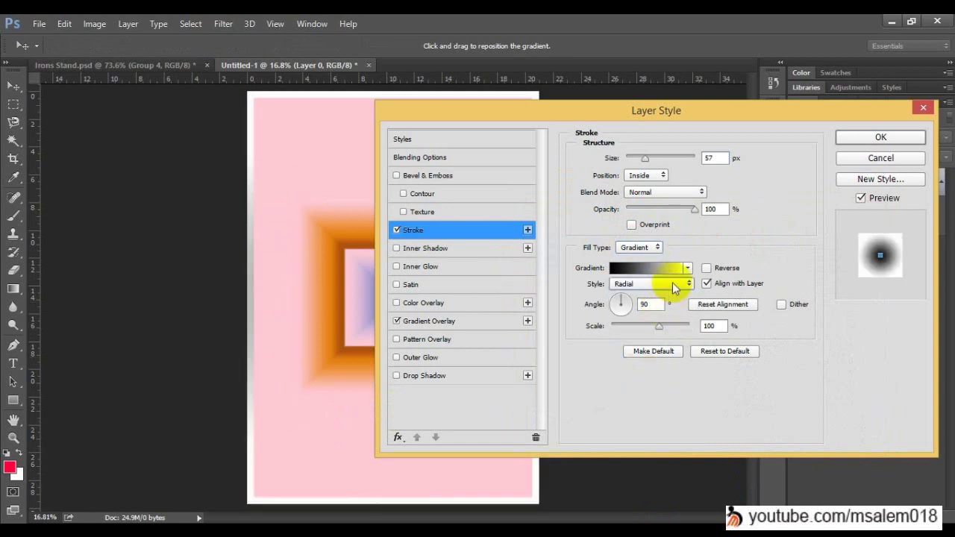
# Set the stroke's fill type to Pattern and choose the mottled black-and-white camouflage-like pattern.
pyautogui.click(640, 246)
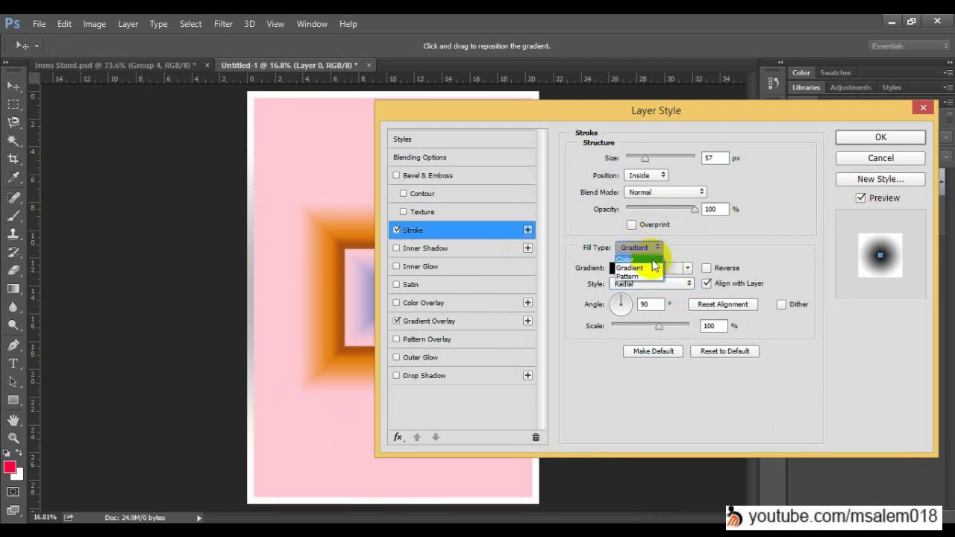
pyautogui.click(646, 276)
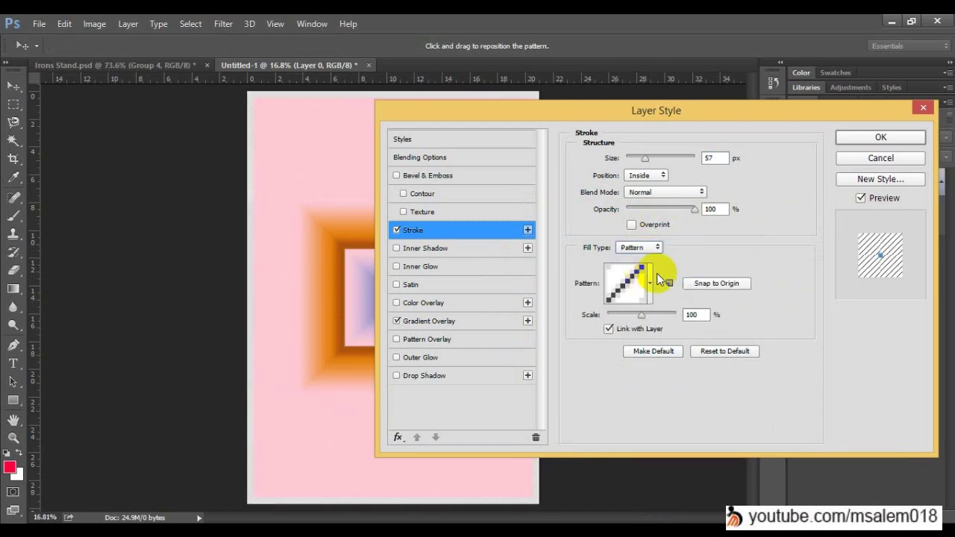
pyautogui.click(629, 292)
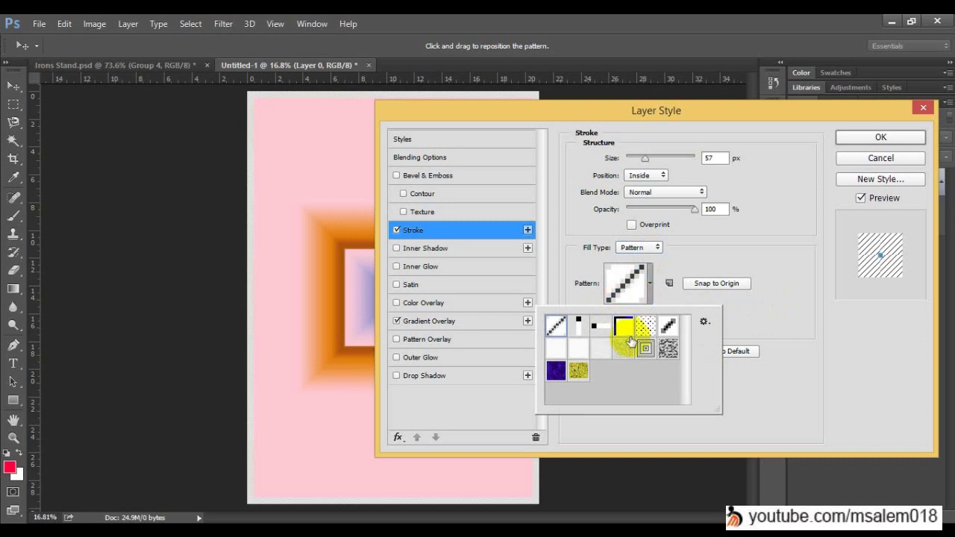
pyautogui.click(638, 336)
pyautogui.click(664, 347)
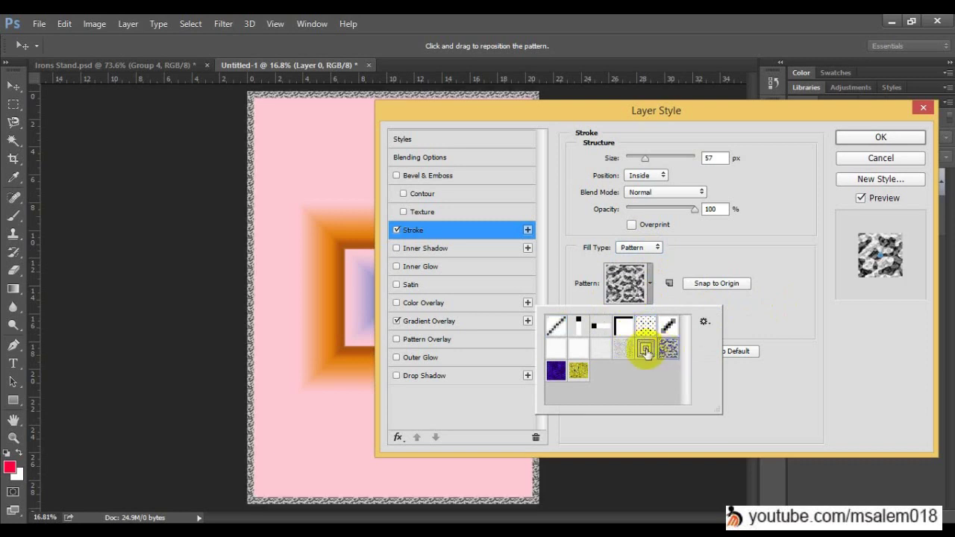
# Enlarge the stroke to 139 px and lower its opacity to 77%, keeping the page visible beside the dialog.
pyautogui.moveTo(646, 161); pyautogui.dragTo(666, 160)
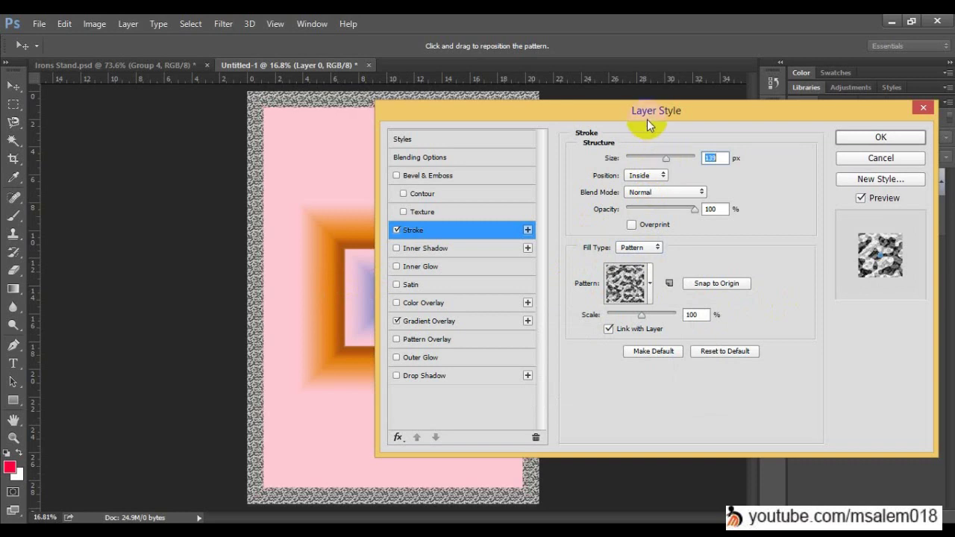
pyautogui.moveTo(683, 104); pyautogui.dragTo(708, 113)
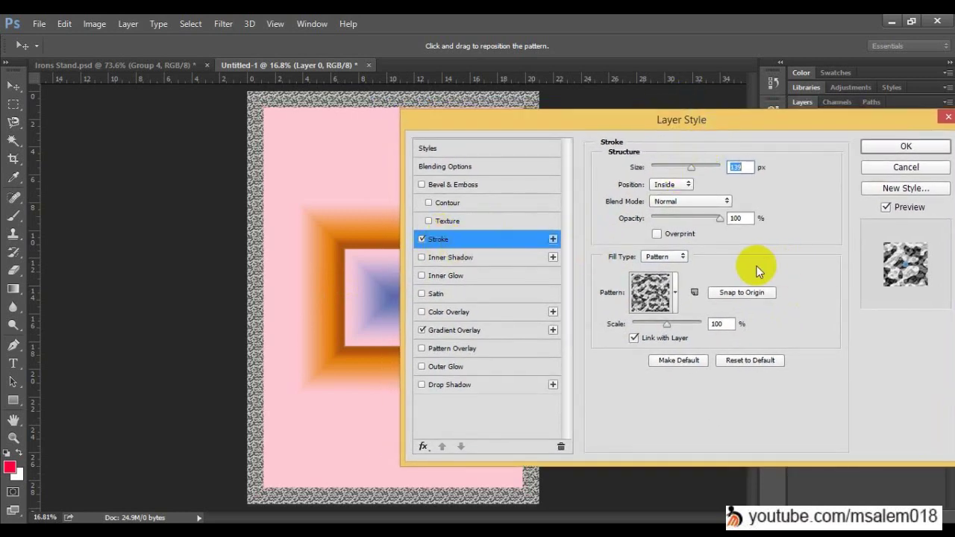
pyautogui.moveTo(719, 217)
pyautogui.mouseDown()
pyautogui.moveTo(658, 220)
pyautogui.moveTo(704, 217)
pyautogui.mouseUp()
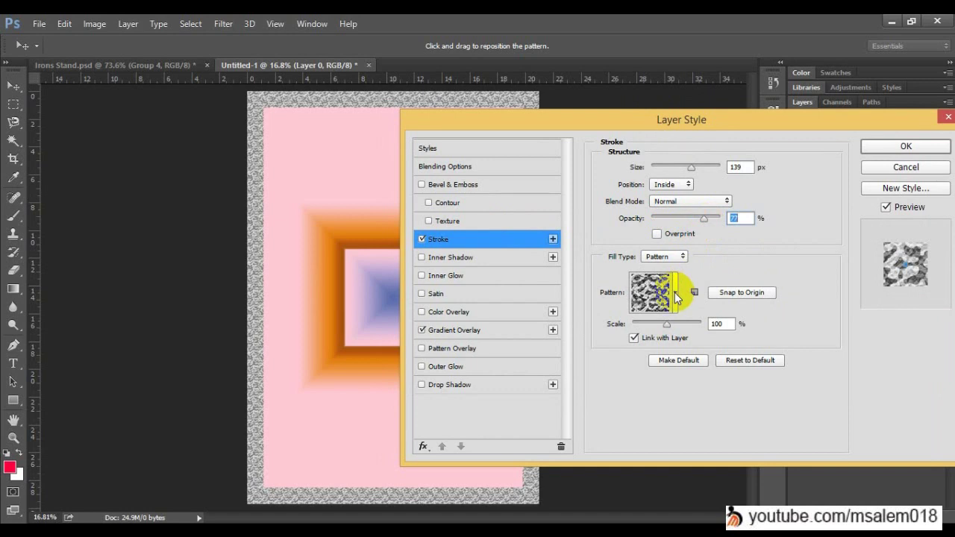
# Try the dotted pattern for the stroke, and return to the mottled black-and-white pattern.
pyautogui.click(675, 294)
pyautogui.click(672, 339)
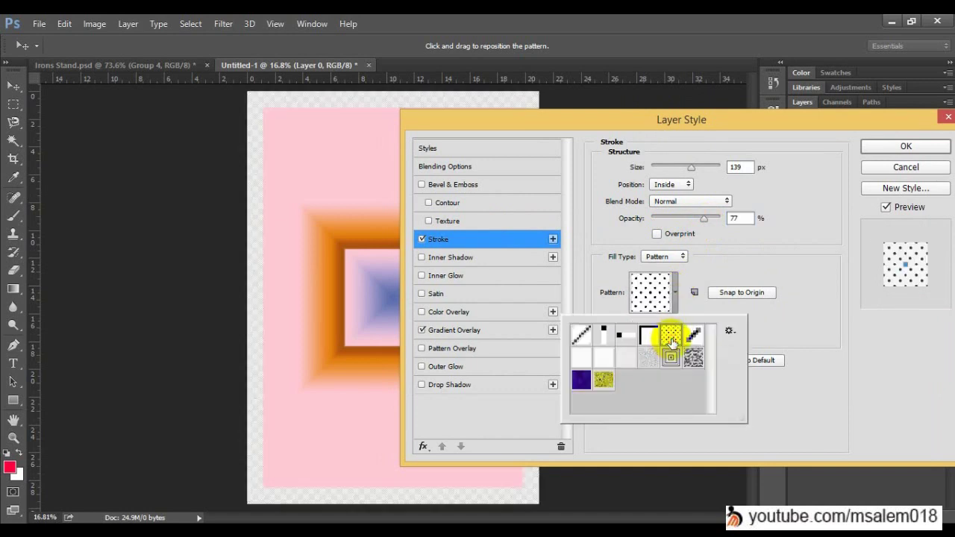
pyautogui.click(677, 292)
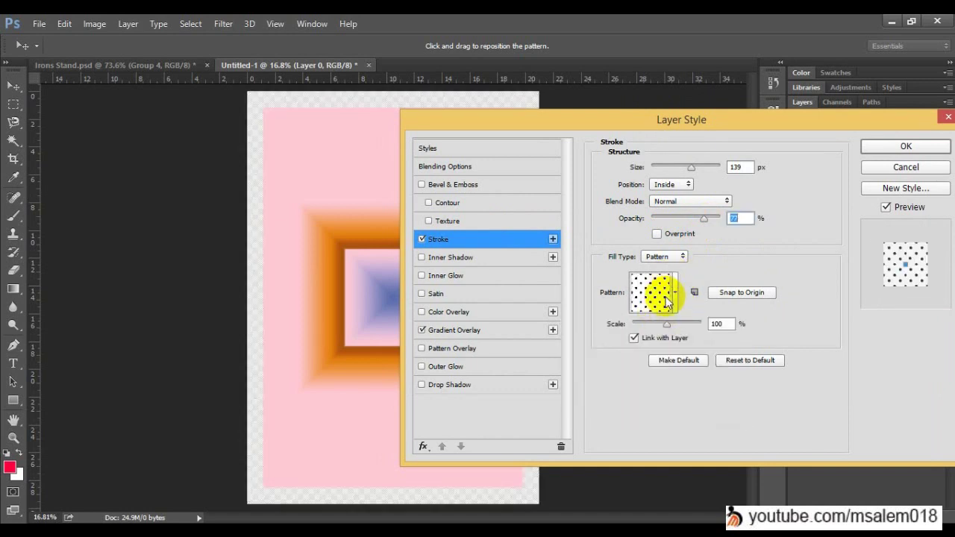
pyautogui.click(678, 291)
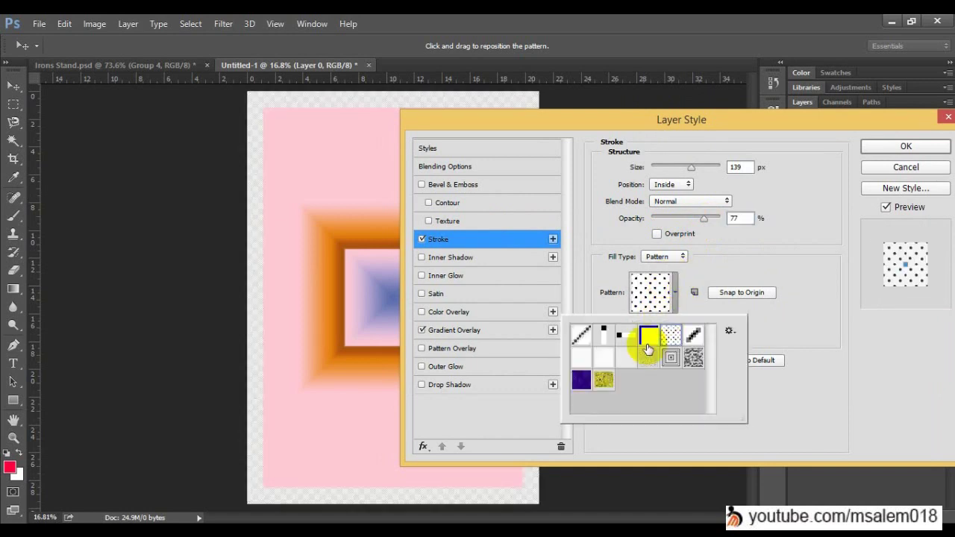
pyautogui.click(693, 356)
pyautogui.click(791, 328)
# Set the stroke's fill type to Color and its blend mode to Screen.
pyautogui.click(671, 256)
pyautogui.click(675, 266)
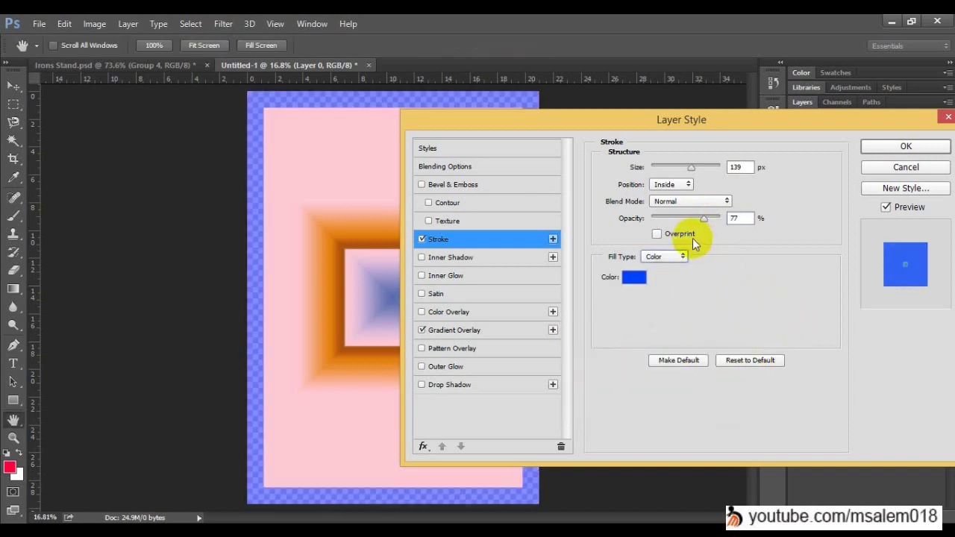
pyautogui.click(692, 202)
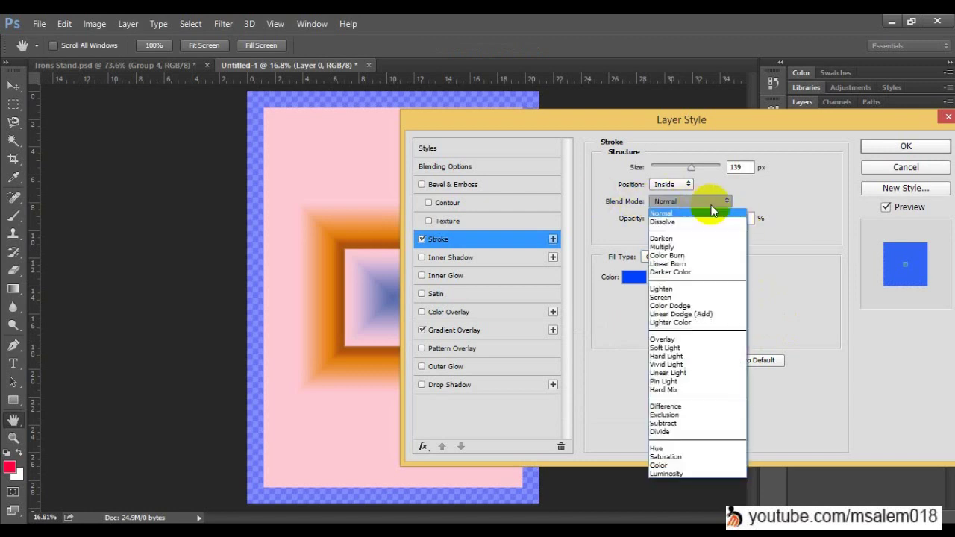
pyautogui.click(708, 297)
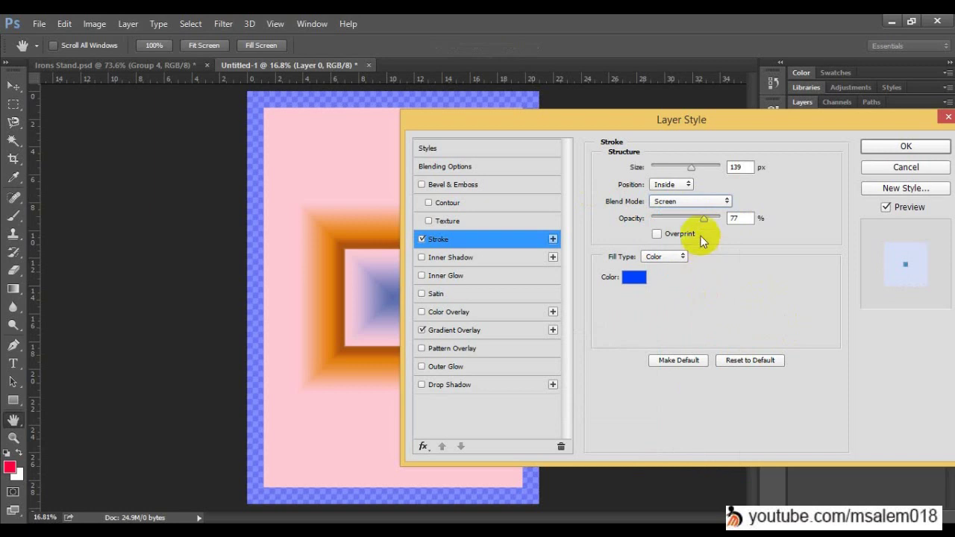
# Step the stroke's blend mode onward to Linear Light and raise its opacity to 100%.
pyautogui.press('Down')
pyautogui.press('Down')
pyautogui.press('Down')
pyautogui.press('Down')
pyautogui.press('Down')
pyautogui.press('Down')
pyautogui.press('Down')
pyautogui.press('Down')
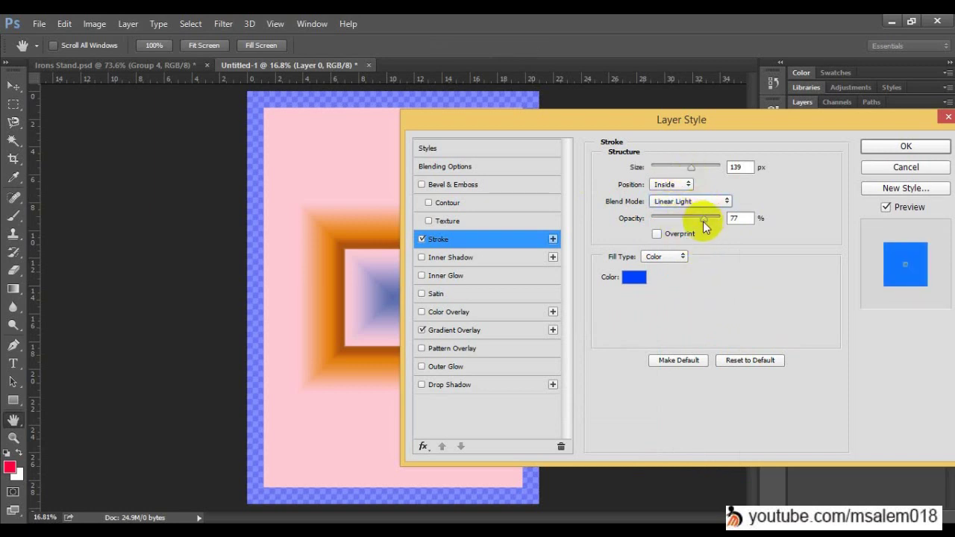
pyautogui.moveTo(705, 224); pyautogui.dragTo(752, 246)
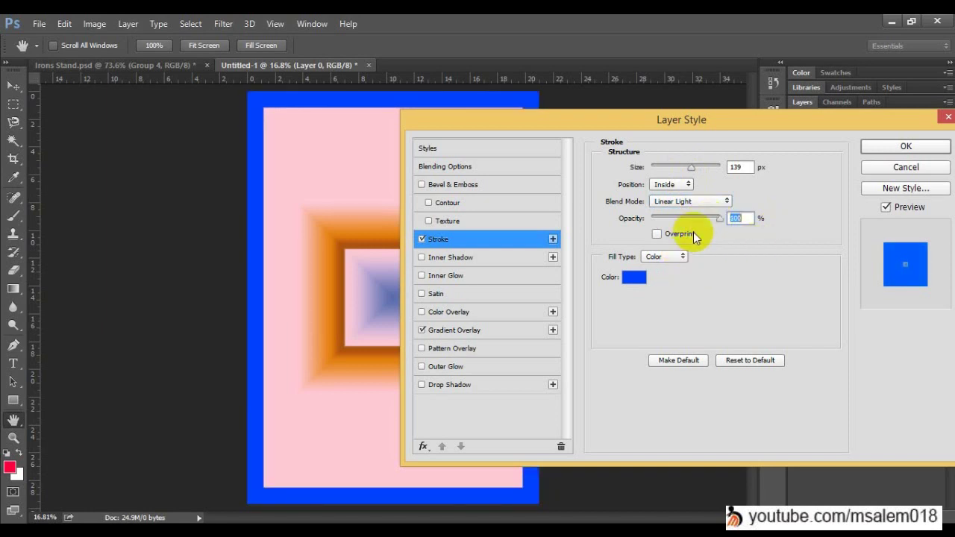
# Try the stroke's blend modes from Multiply through Linear Burn, Overlay, Difference and Exclusion to Divide.
pyautogui.click(715, 202)
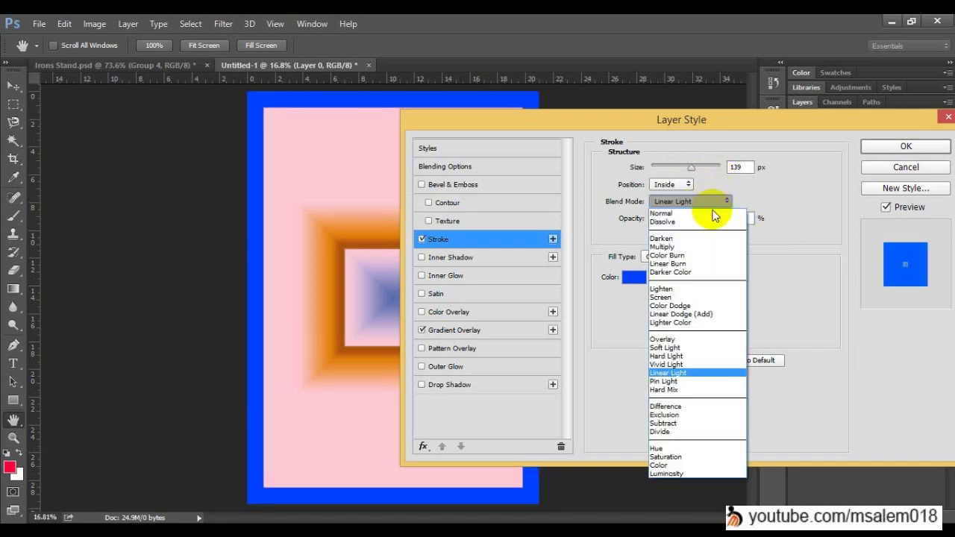
pyautogui.click(710, 247)
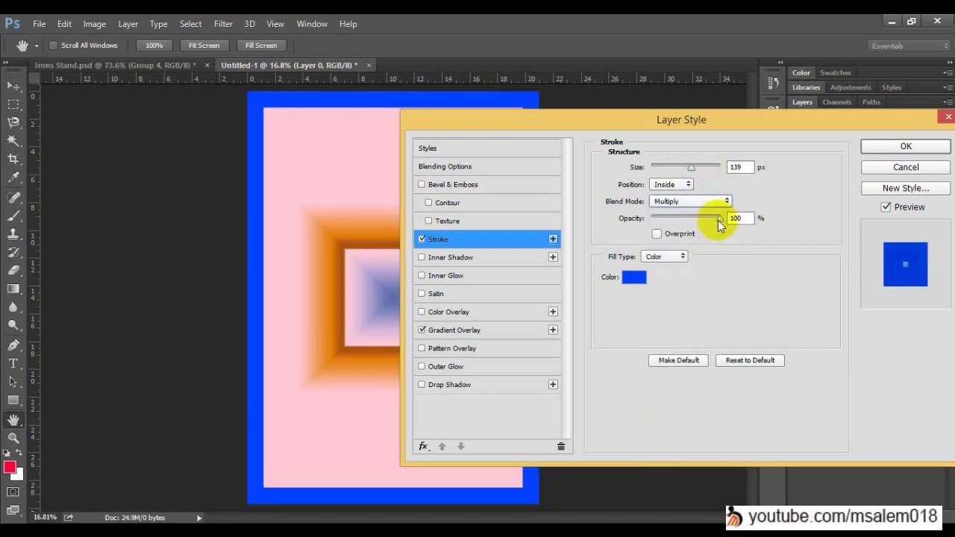
pyautogui.scroll(-4, 710, 211)
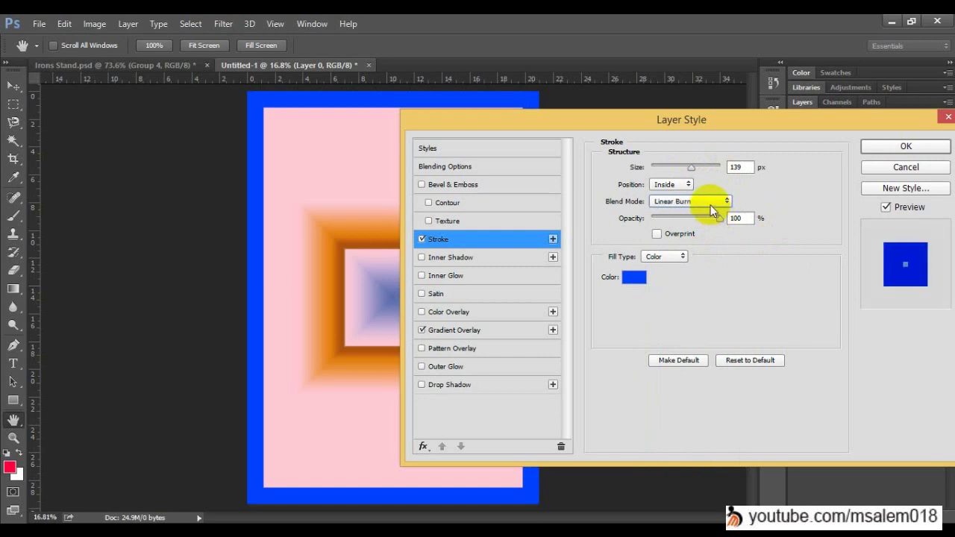
pyautogui.scroll(-8, 712, 212)
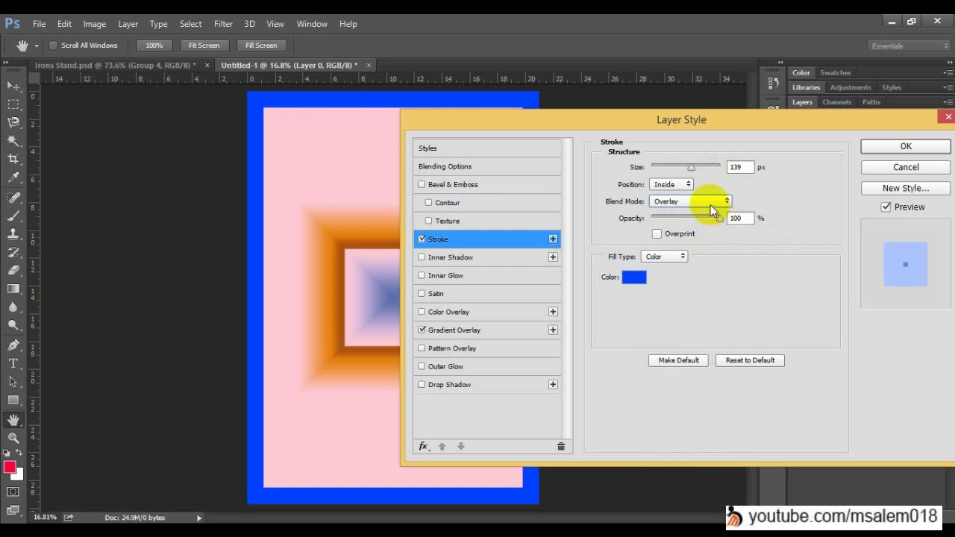
pyautogui.scroll(-4, 713, 212)
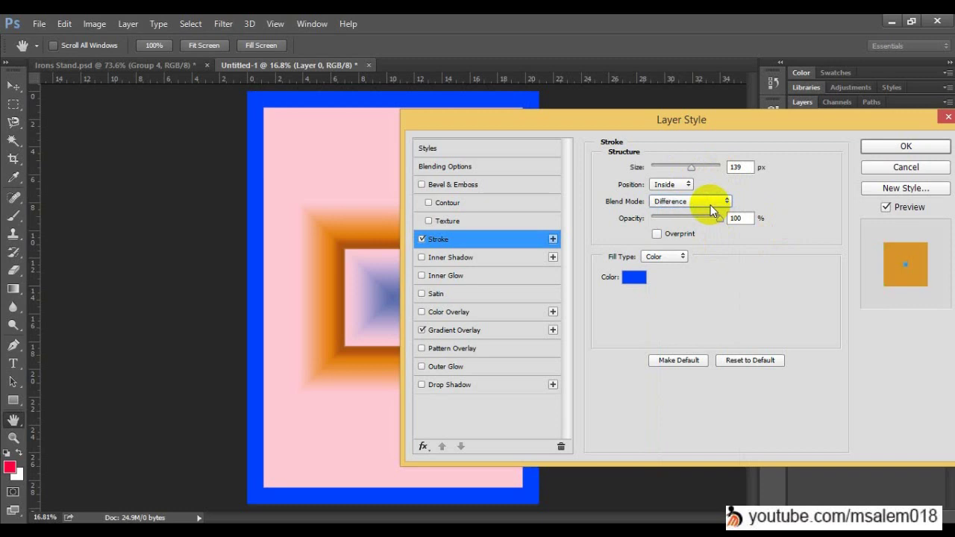
pyautogui.scroll(-3, 712, 211)
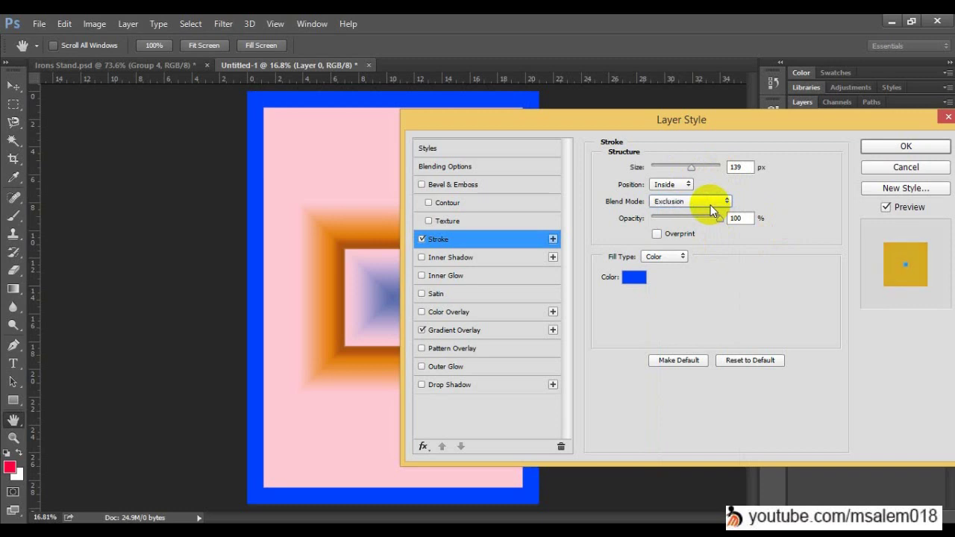
pyautogui.scroll(2, 713, 211)
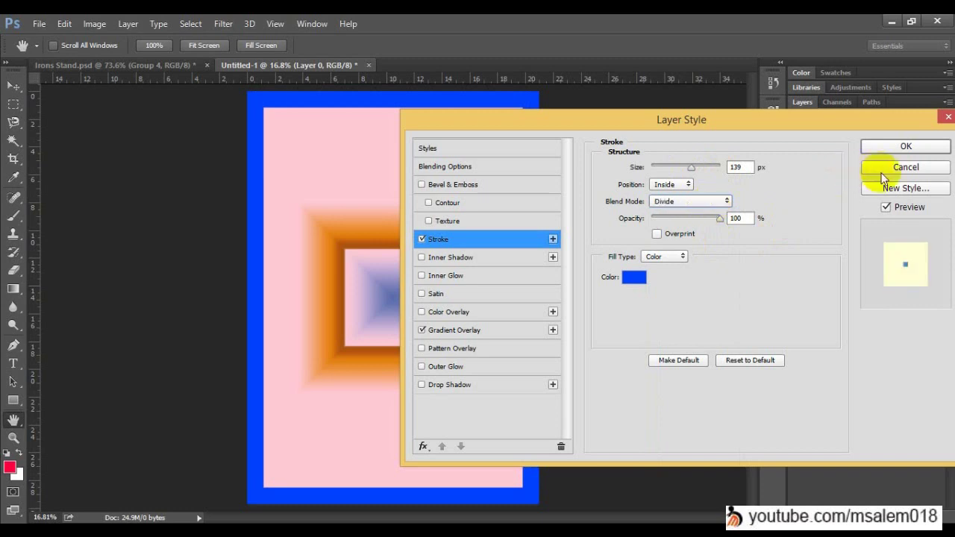
# Change the stroke's fill type back to Pattern, using the mottled black-and-white pattern.
pyautogui.click(700, 204)
pyautogui.click(700, 204)
pyautogui.click(662, 256)
pyautogui.click(667, 284)
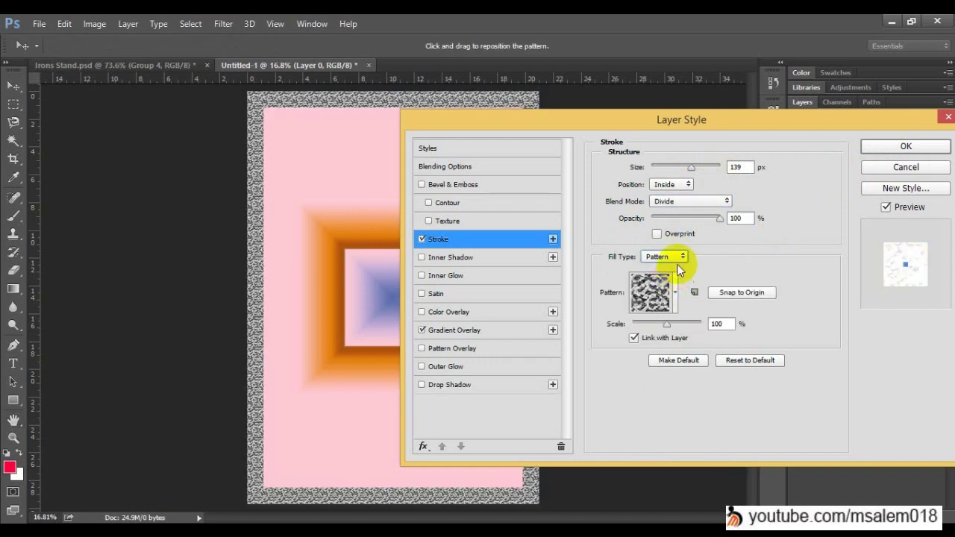
# Step the patterned stroke's blend mode back up the list to Vivid Light.
pyautogui.click(701, 203)
pyautogui.click(701, 203)
pyautogui.scroll(3, 701, 203)
pyautogui.scroll(8, 701, 203)
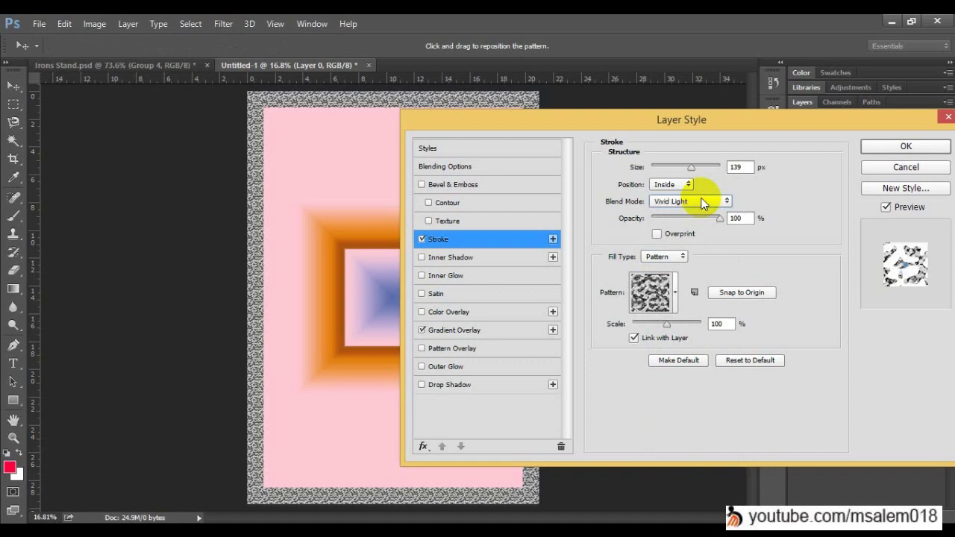
# Step the patterned stroke's blend mode up the list to Dissolve, and discard the layer style changes.
pyautogui.scroll(10, 701, 202)
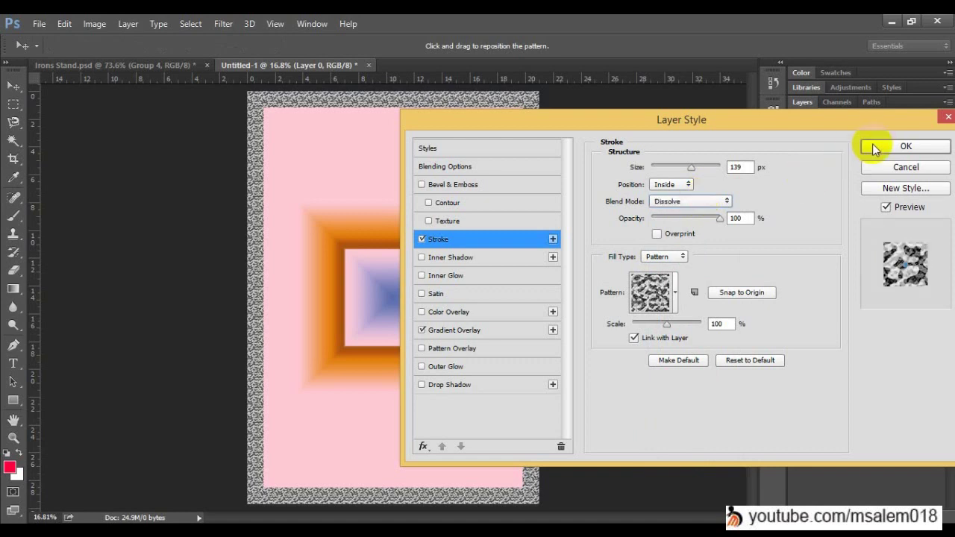
pyautogui.press('Escape')
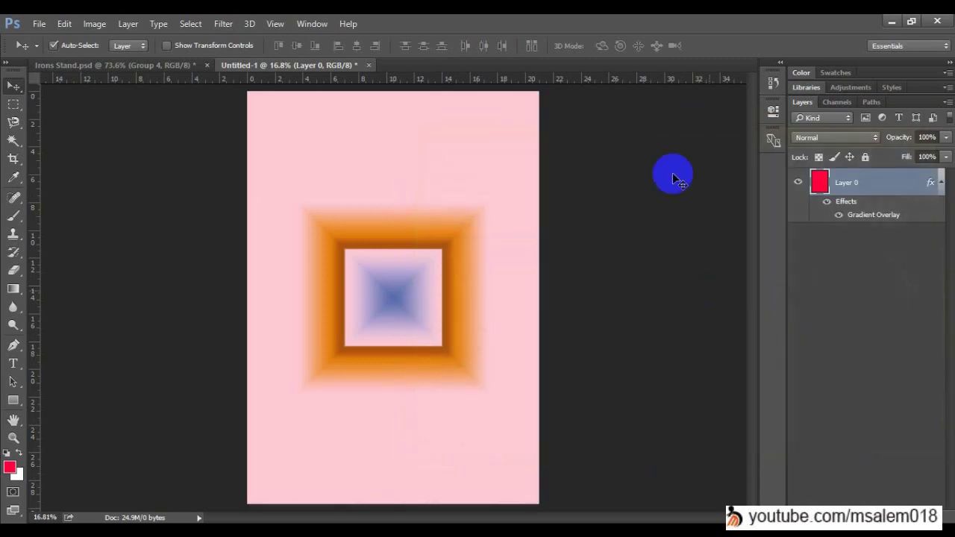
pyautogui.doubleClick(874, 215)
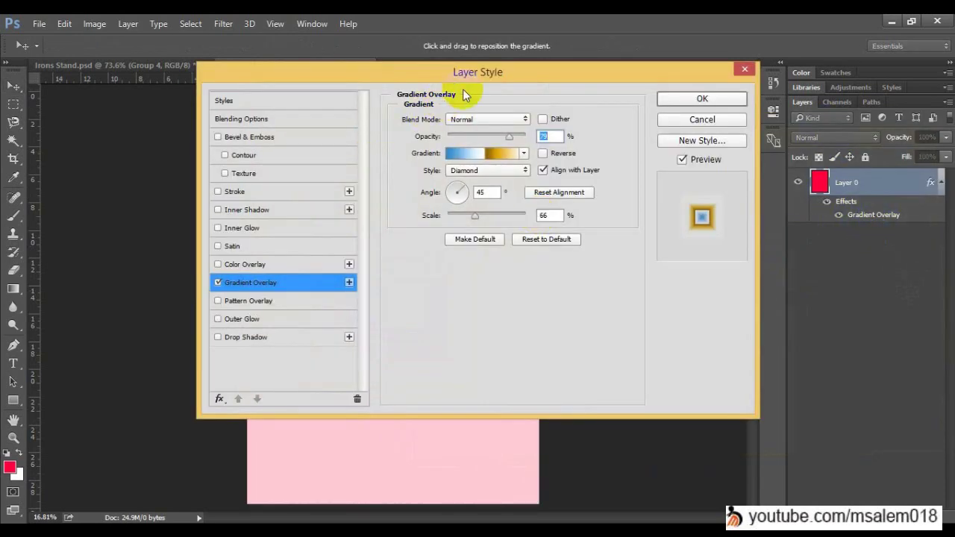
pyautogui.moveTo(483, 77); pyautogui.dragTo(466, 138)
pyautogui.click(682, 181)
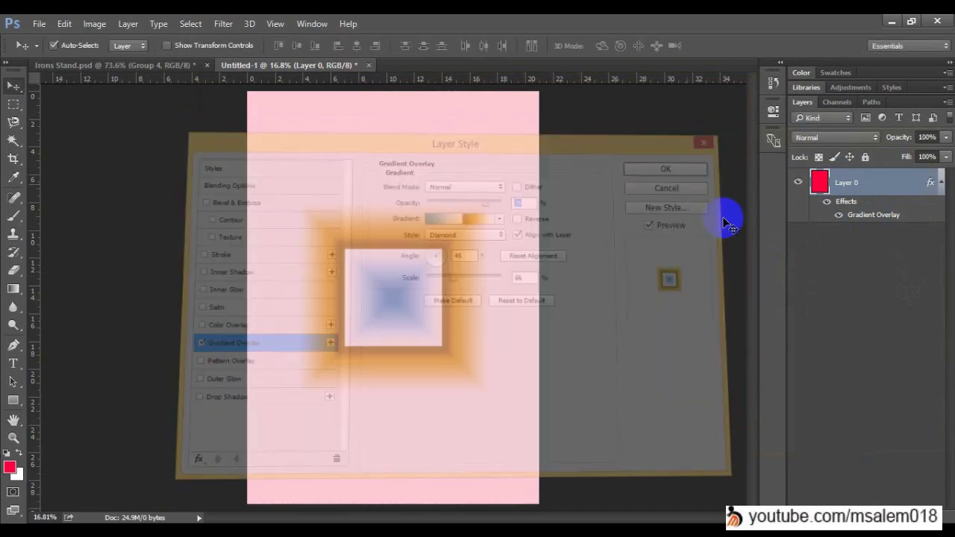
# Add a solid-color Stroke effect with a size of 76 px, positioned inside Layer 0's edge.
pyautogui.doubleClick(865, 221)
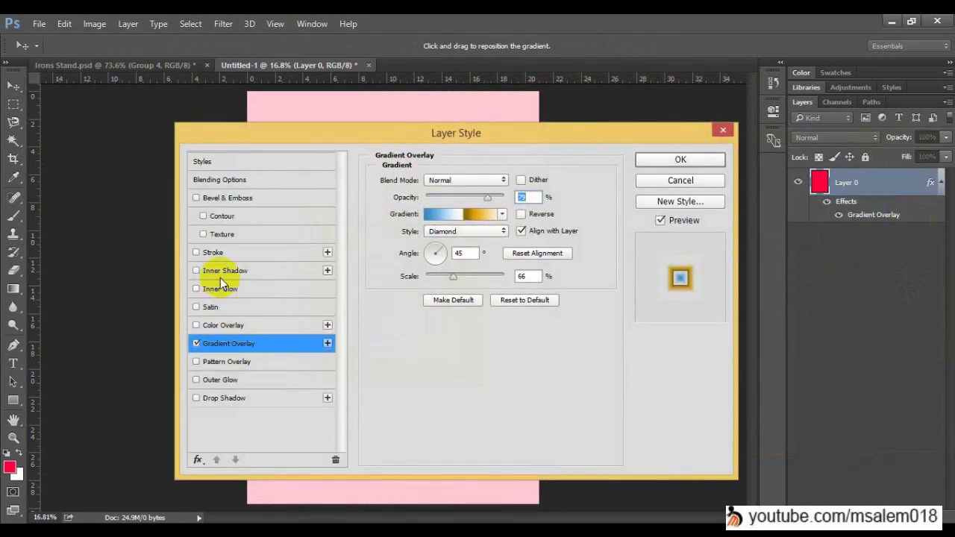
pyautogui.click(217, 253)
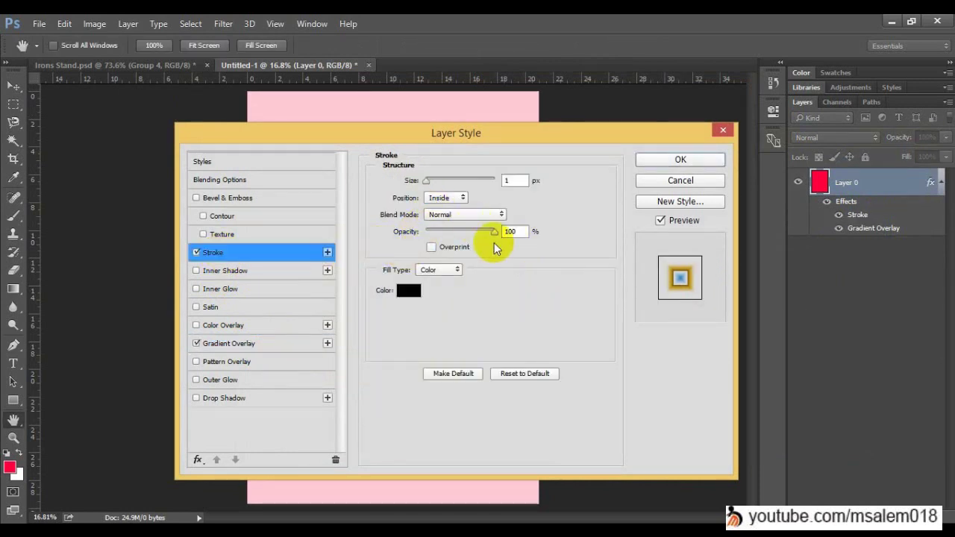
pyautogui.moveTo(426, 181); pyautogui.dragTo(452, 188)
pyautogui.moveTo(511, 141)
pyautogui.mouseDown()
pyautogui.moveTo(612, 162)
pyautogui.moveTo(716, 218)
pyautogui.moveTo(723, 186)
pyautogui.mouseUp()
# Set the stroke's color to light blue #5197ff.
pyautogui.click(618, 337)
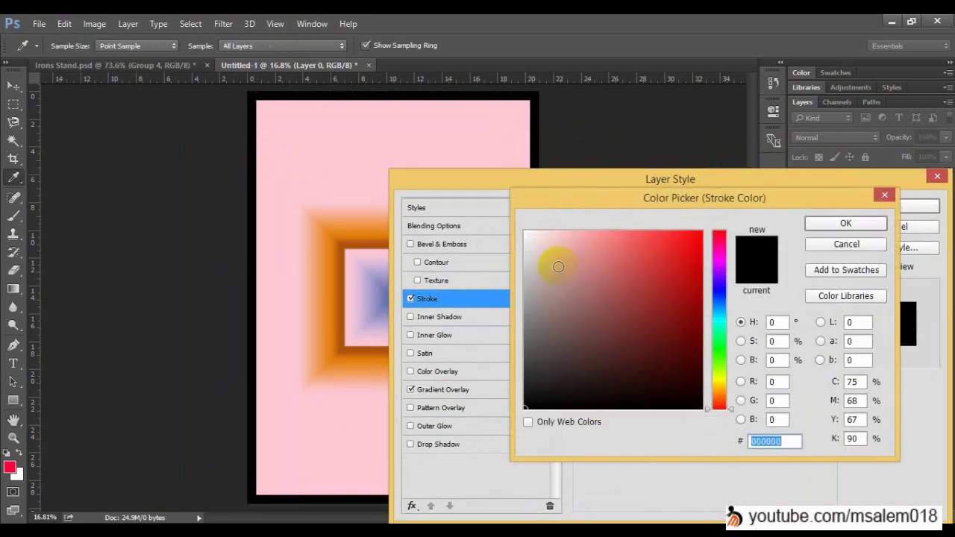
pyautogui.click(719, 301)
pyautogui.click(614, 248)
pyautogui.moveTo(614, 248); pyautogui.dragTo(647, 231)
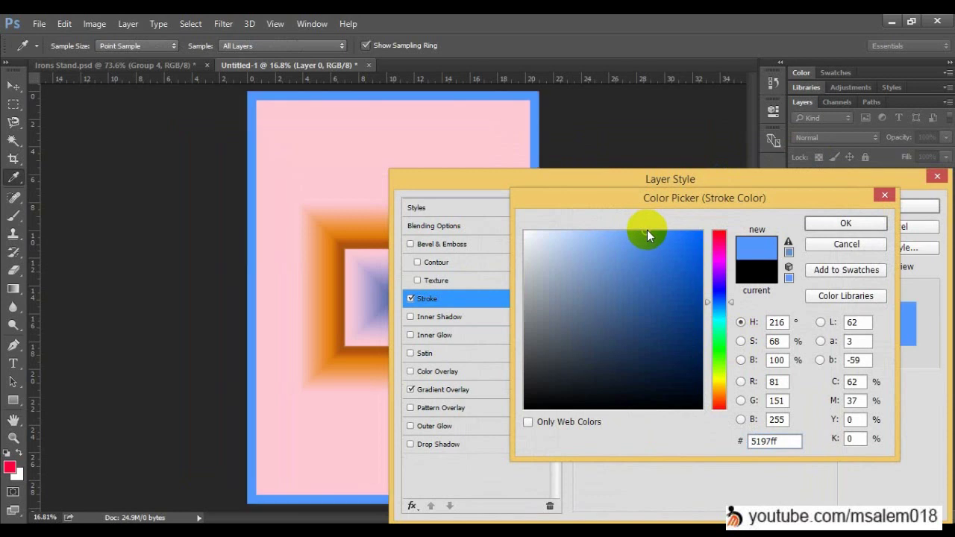
pyautogui.click(862, 223)
# Step the blue stroke's blend mode from Normal down to Color Dodge and apply the layer style.
pyautogui.click(677, 261)
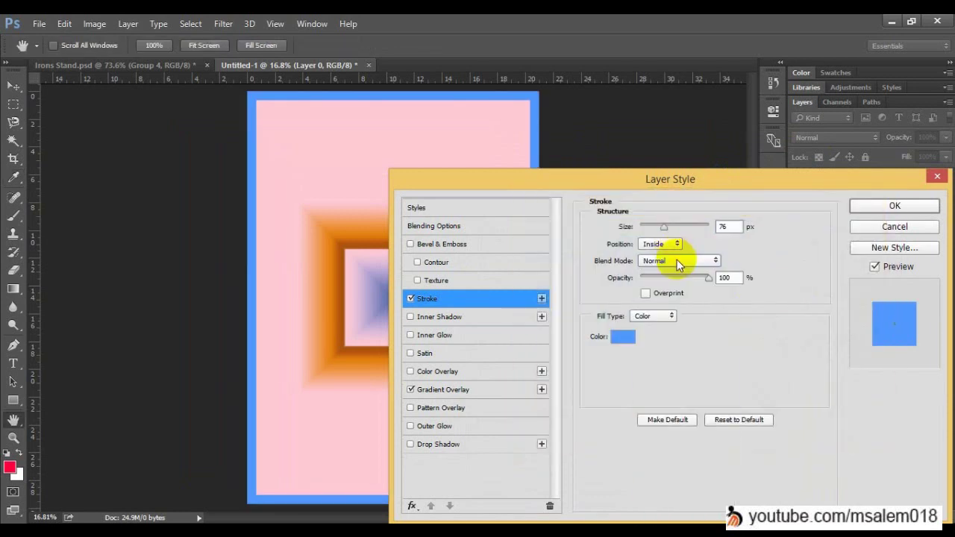
pyautogui.press('Down')
pyautogui.press('Down')
pyautogui.press('Down')
pyautogui.press('Down')
pyautogui.press('Down')
pyautogui.press('Down')
pyautogui.press('Down')
pyautogui.press('Down')
pyautogui.press('Down')
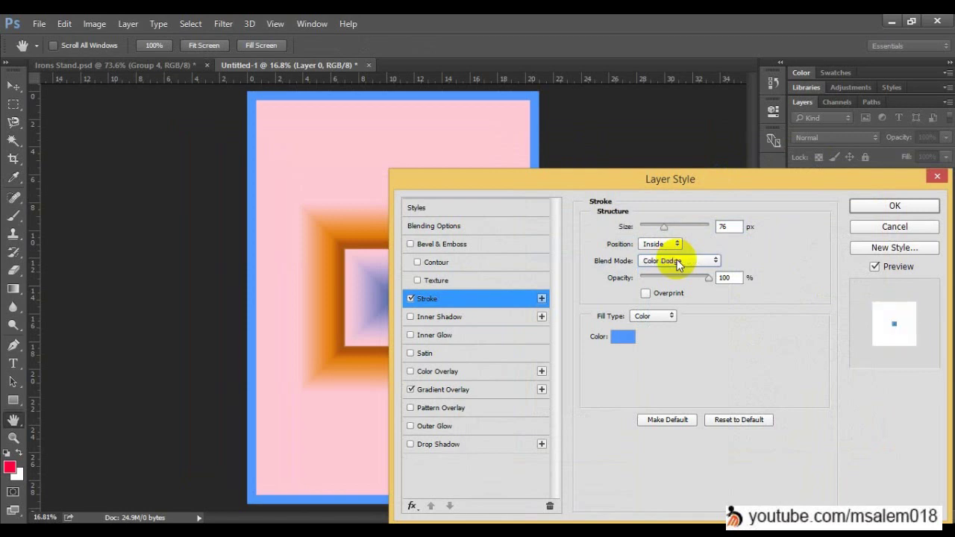
pyautogui.click(908, 206)
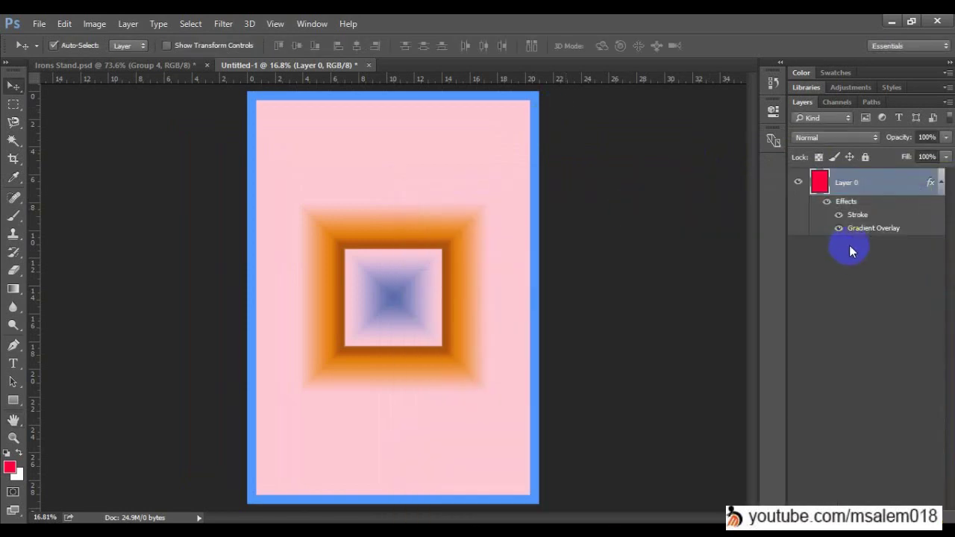
# Reopen Layer 0's Gradient Overlay and replace its Chrome gradient with the rainbow preset.
pyautogui.doubleClick(884, 229)
pyautogui.moveTo(728, 187); pyautogui.dragTo(651, 133)
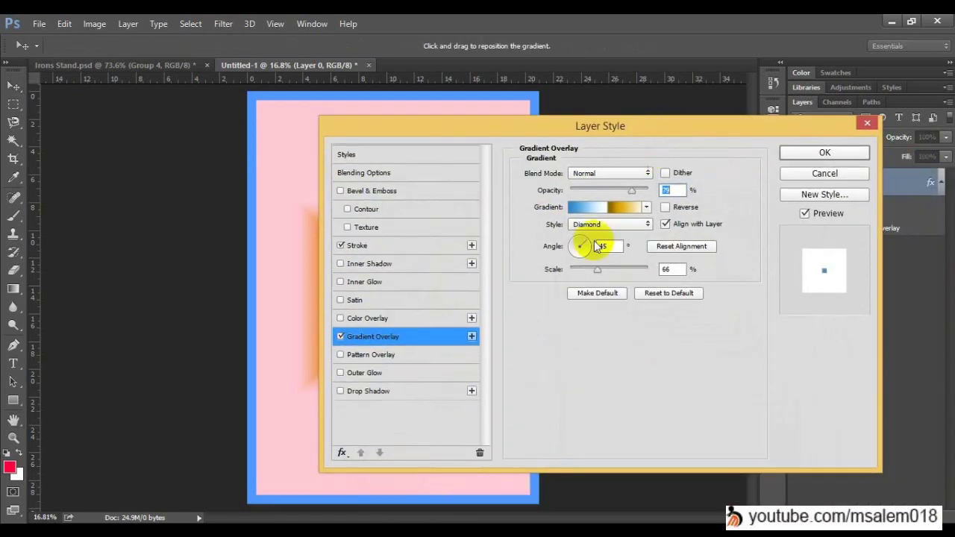
pyautogui.click(606, 207)
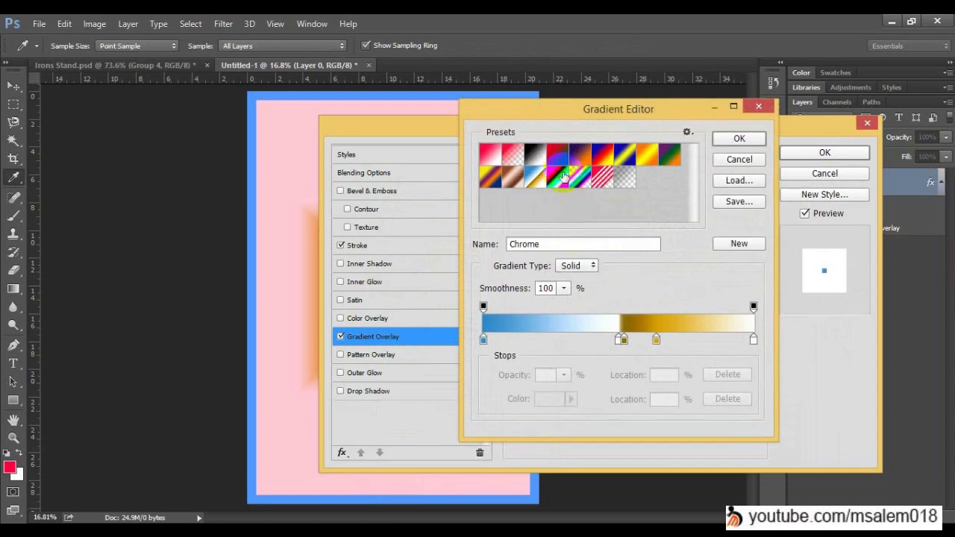
pyautogui.click(561, 177)
pyautogui.click(738, 139)
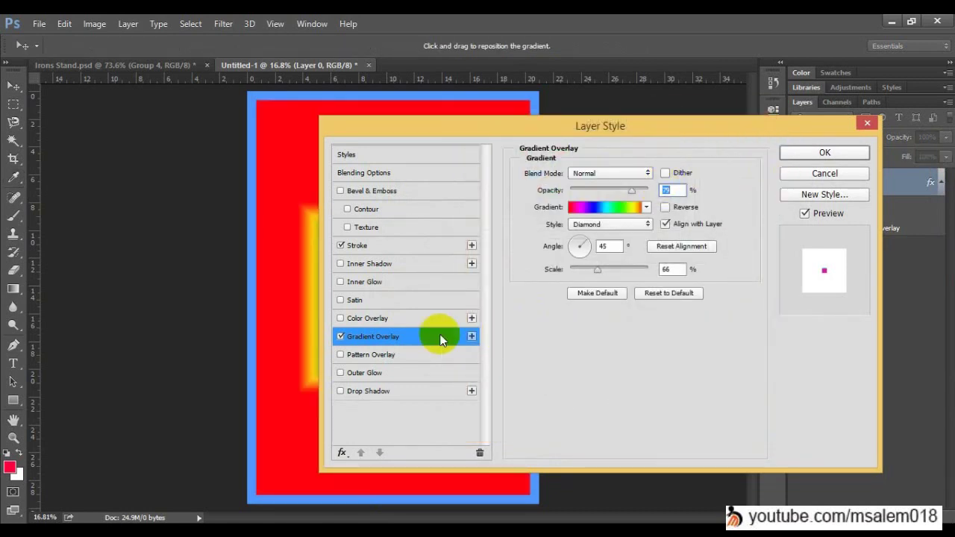
# Change the stroke's blend mode to Color Burn, lower its opacity to about 65%, and apply the layer style.
pyautogui.click(403, 248)
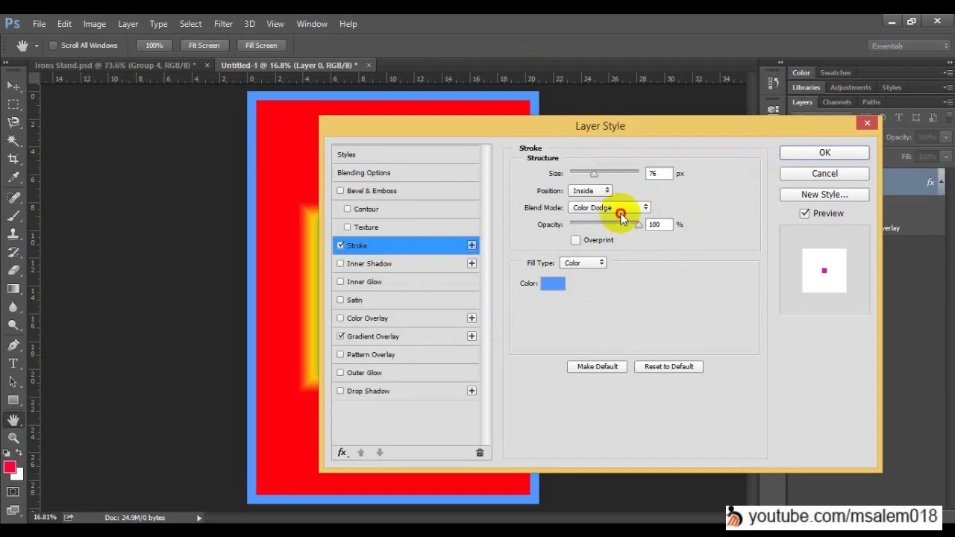
pyautogui.click(617, 209)
pyautogui.click(611, 262)
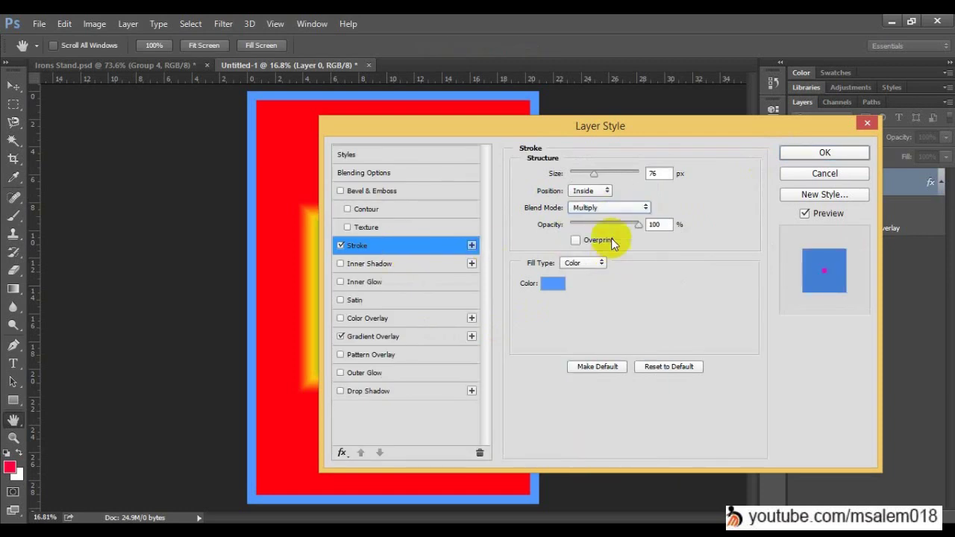
pyautogui.scroll(-1, 616, 210)
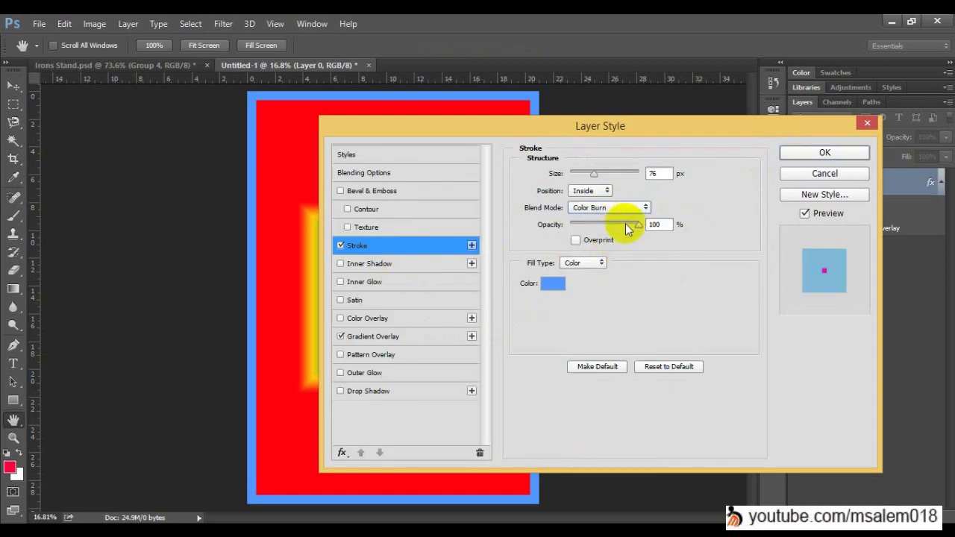
pyautogui.moveTo(636, 224)
pyautogui.mouseDown()
pyautogui.moveTo(597, 225)
pyautogui.moveTo(613, 224)
pyautogui.mouseUp()
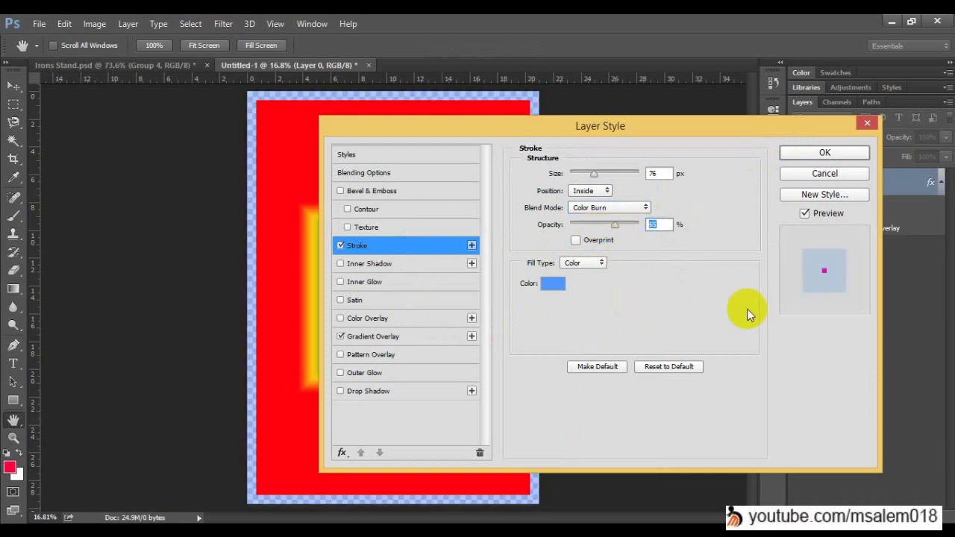
pyautogui.click(841, 153)
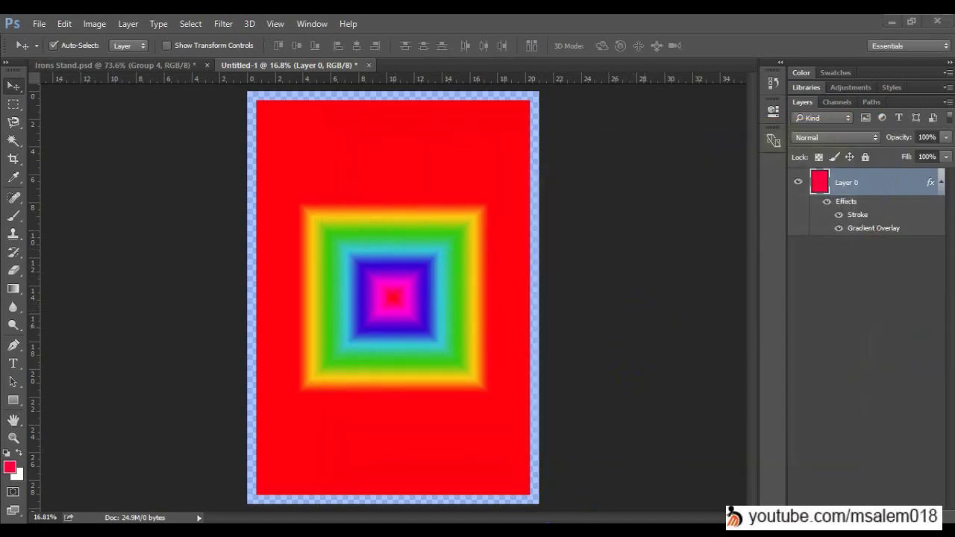
# Switch to the course outline in Word and highlight the topic "Adding an adjustment layer".
pyautogui.click(891, 22)
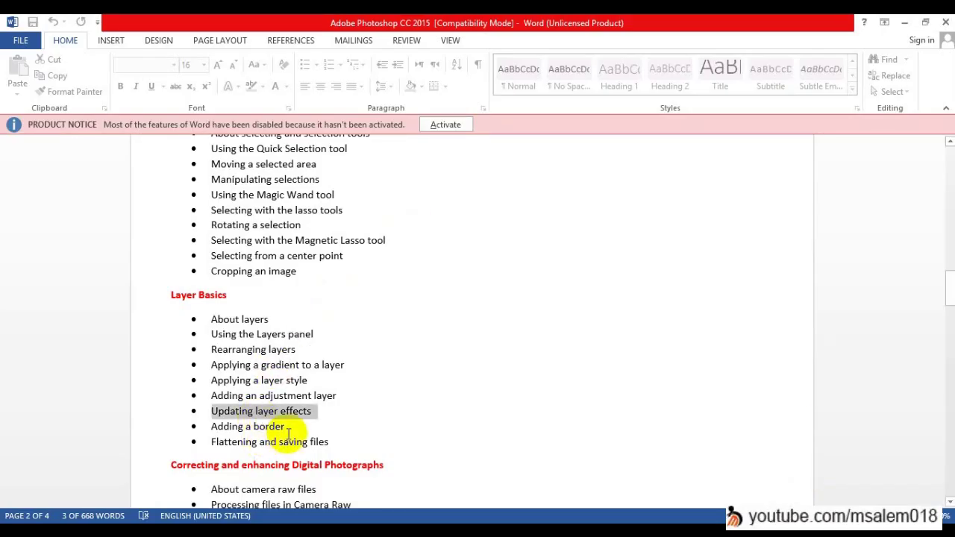
pyautogui.click(222, 396)
pyautogui.tripleClick(286, 395)
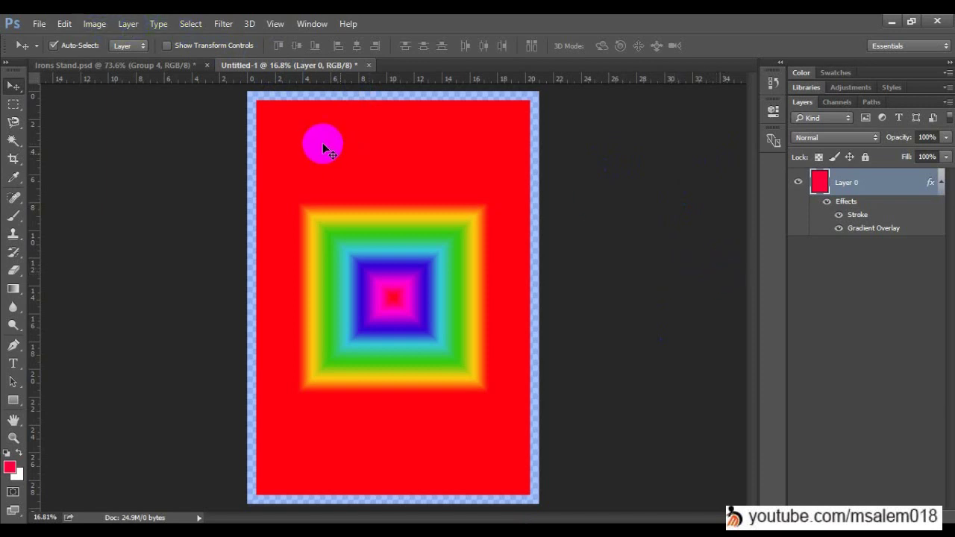
# View the Irons Stand.psd document in Photoshop and return to Untitled-1.
pyautogui.click(181, 69)
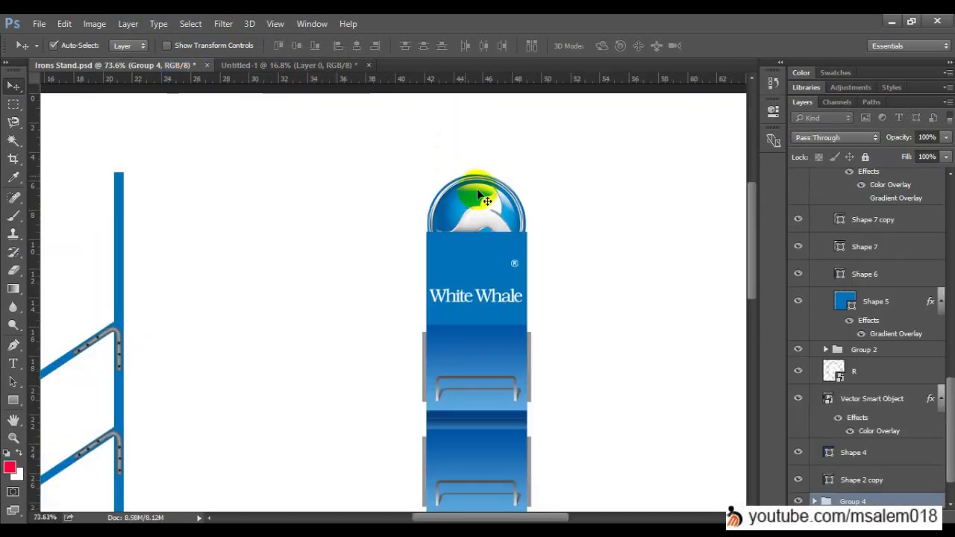
pyautogui.click(287, 66)
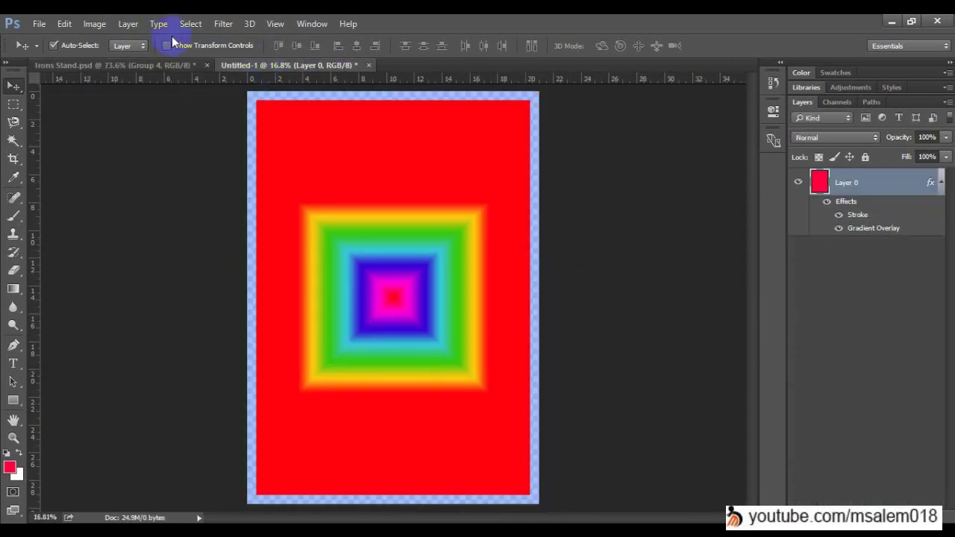
# Try a Brightness/Contrast adjustment on Layer 0 with brightness 141 and contrast -36.
pyautogui.click(95, 23)
pyautogui.moveTo(179, 59)
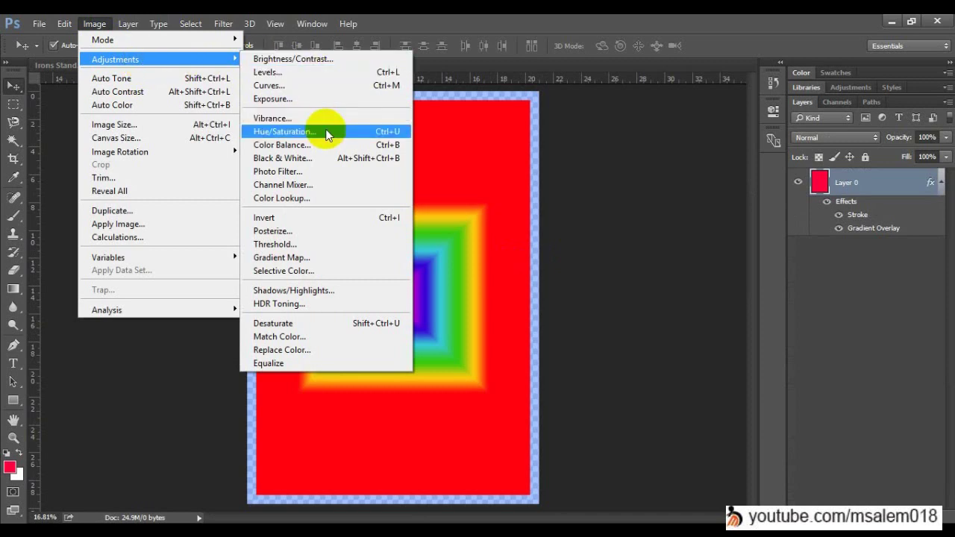
pyautogui.click(345, 59)
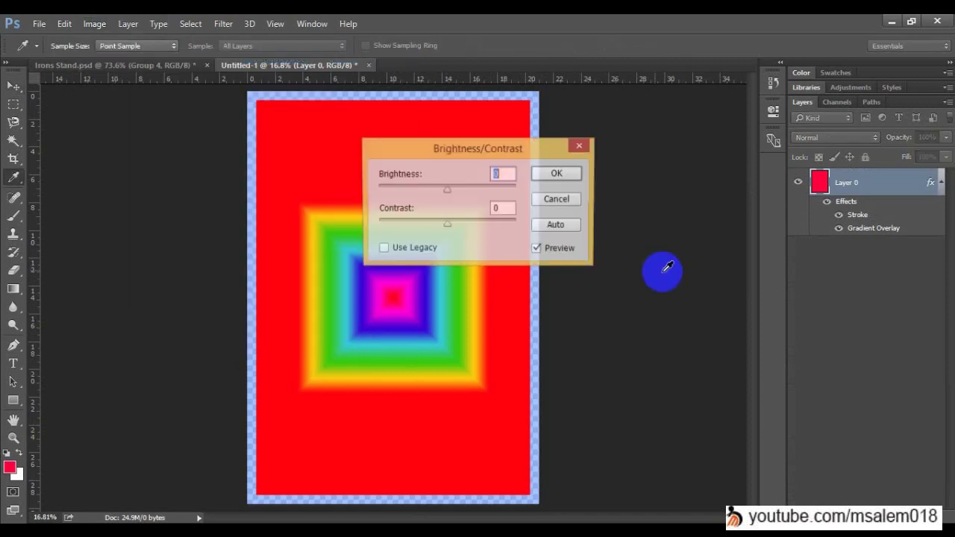
pyautogui.moveTo(445, 190); pyautogui.dragTo(511, 191)
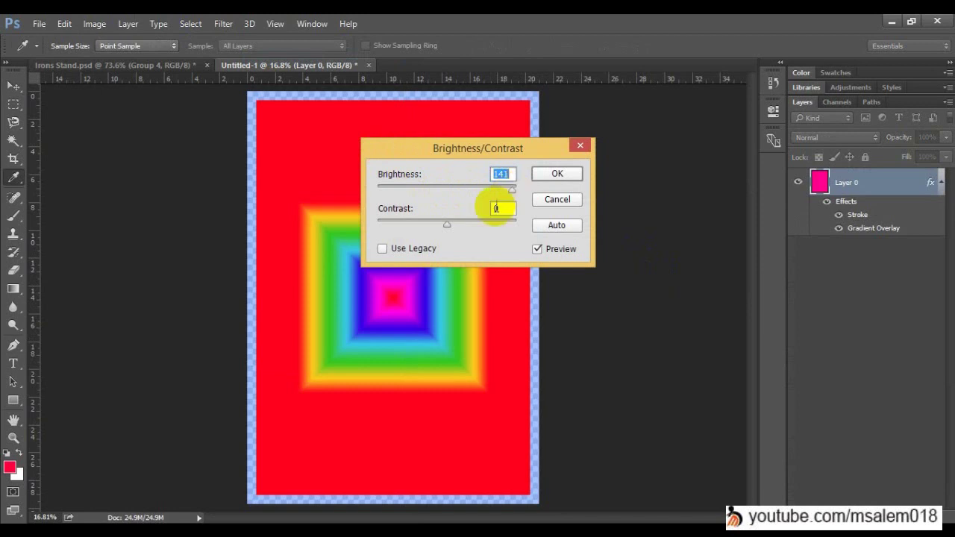
pyautogui.moveTo(455, 226); pyautogui.dragTo(396, 227)
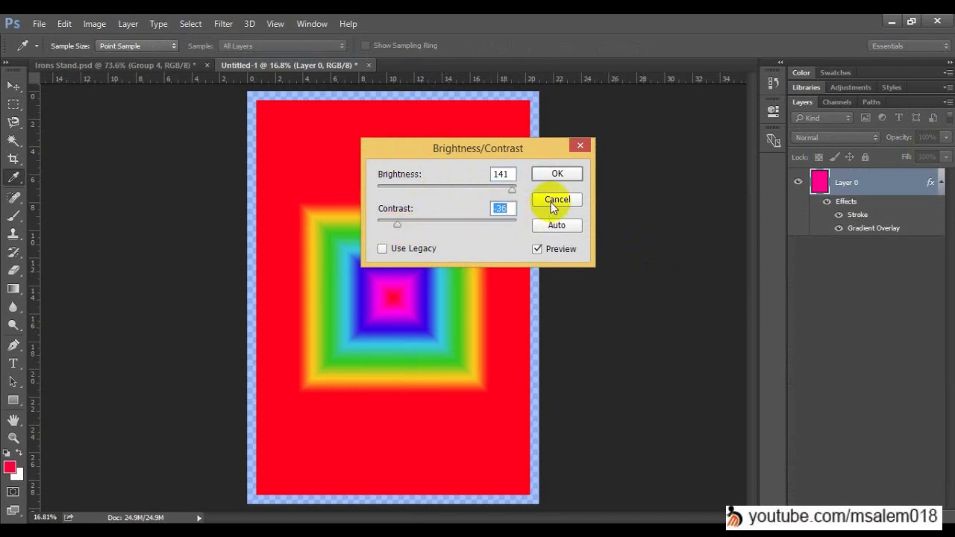
pyautogui.press('Return')
# Rasterize Layer 0's layer style, merging its Stroke and Gradient Overlay into the layer's pixels.
pyautogui.rightClick(877, 184)
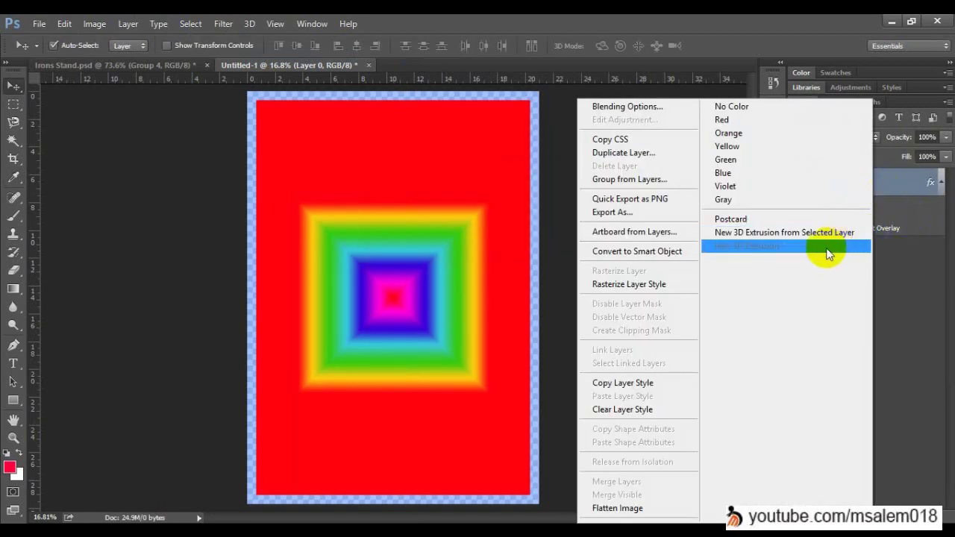
pyautogui.click(669, 286)
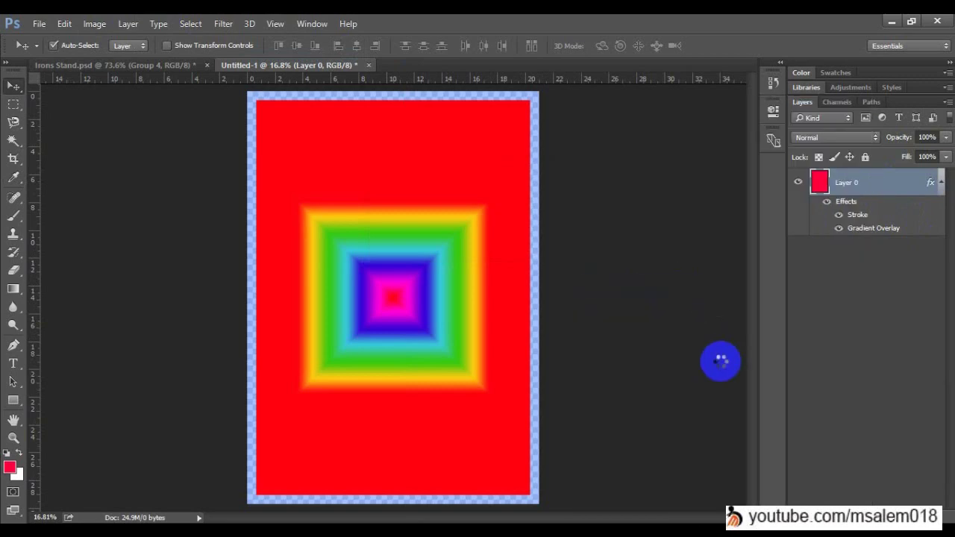
# Try Brightness/Contrast on the rasterized Layer 0 with brightness 150 and contrast 100, comparing it with the preview off and on.
pyautogui.click(107, 30)
pyautogui.moveTo(141, 59)
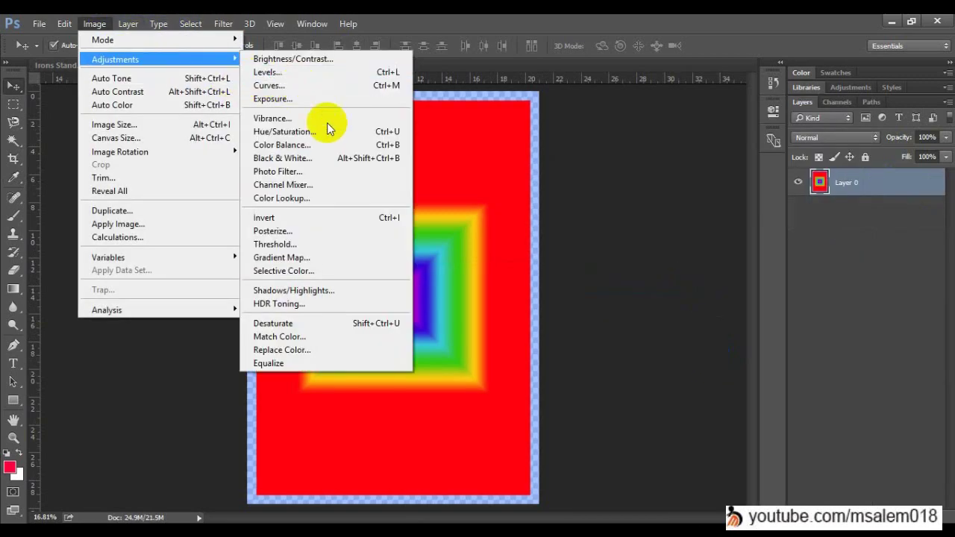
pyautogui.click(348, 60)
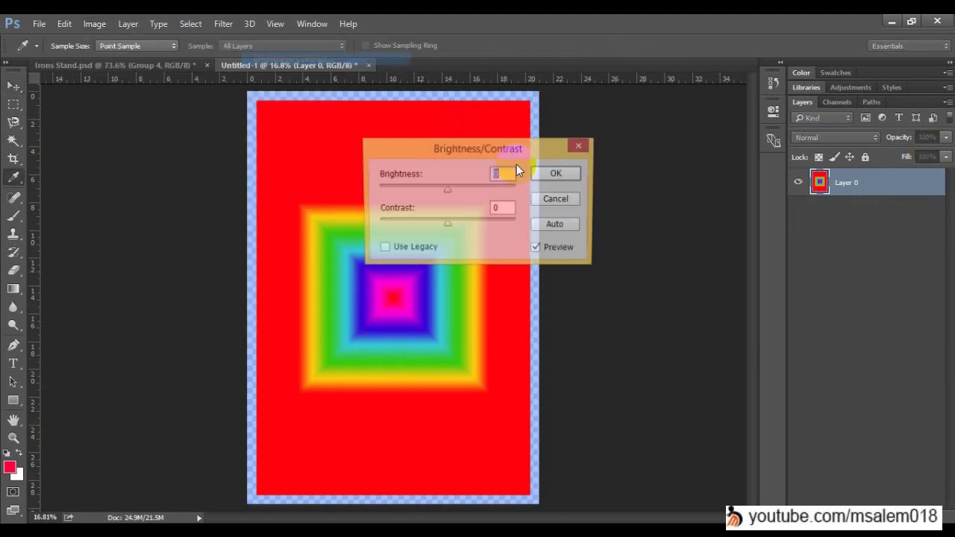
pyautogui.moveTo(453, 187); pyautogui.dragTo(533, 204)
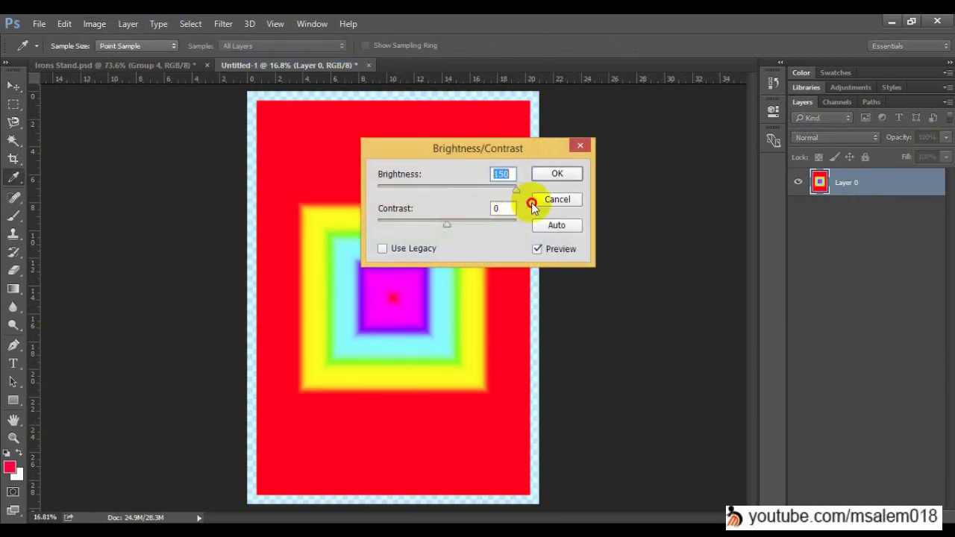
pyautogui.moveTo(444, 228); pyautogui.dragTo(554, 231)
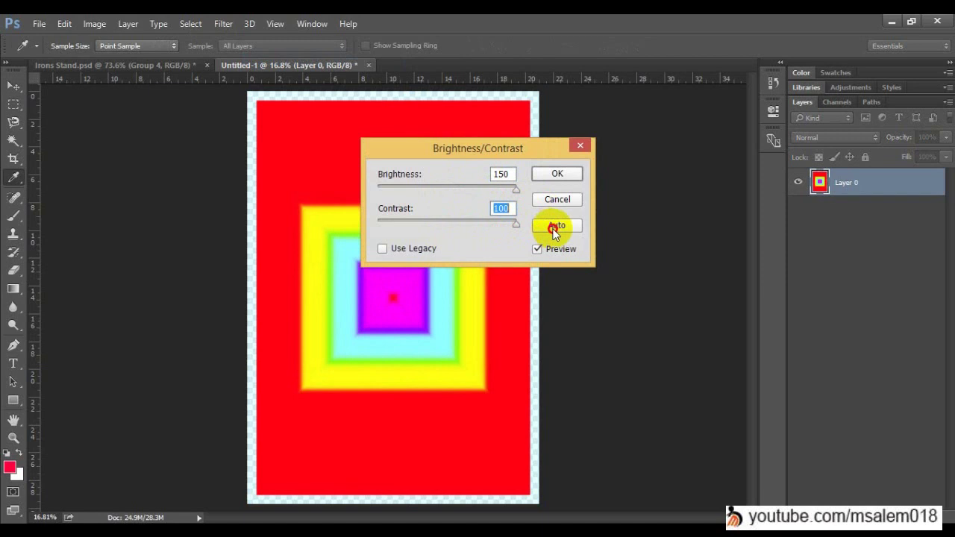
pyautogui.click(542, 251)
pyautogui.click(542, 250)
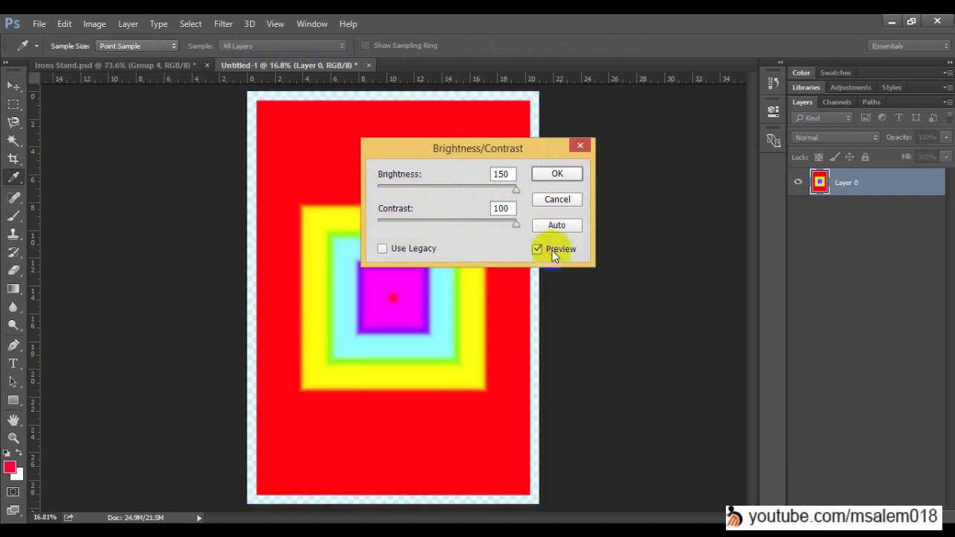
pyautogui.press('v')
pyautogui.click(558, 200)
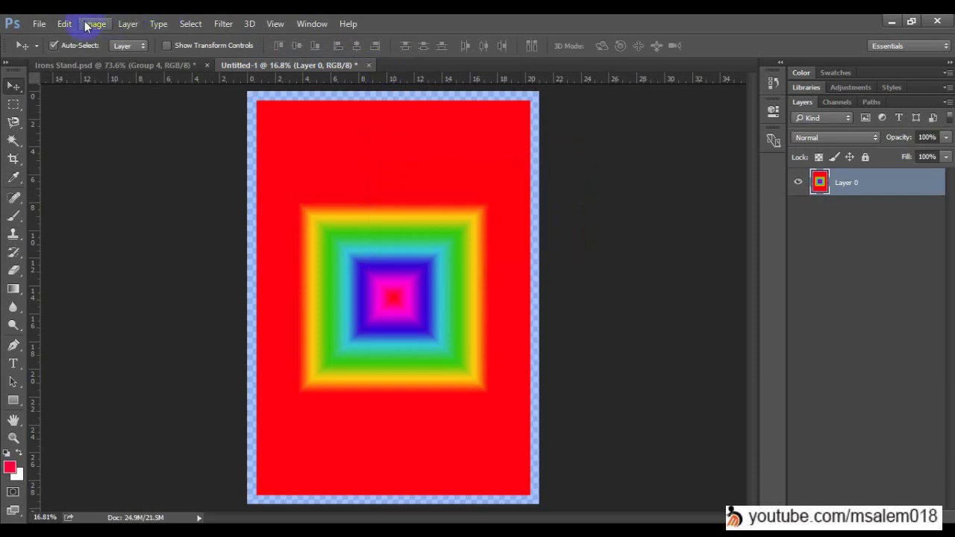
# Try a Hue/Saturation adjustment on Layer 0 with the hue at -8.
pyautogui.click(94, 23)
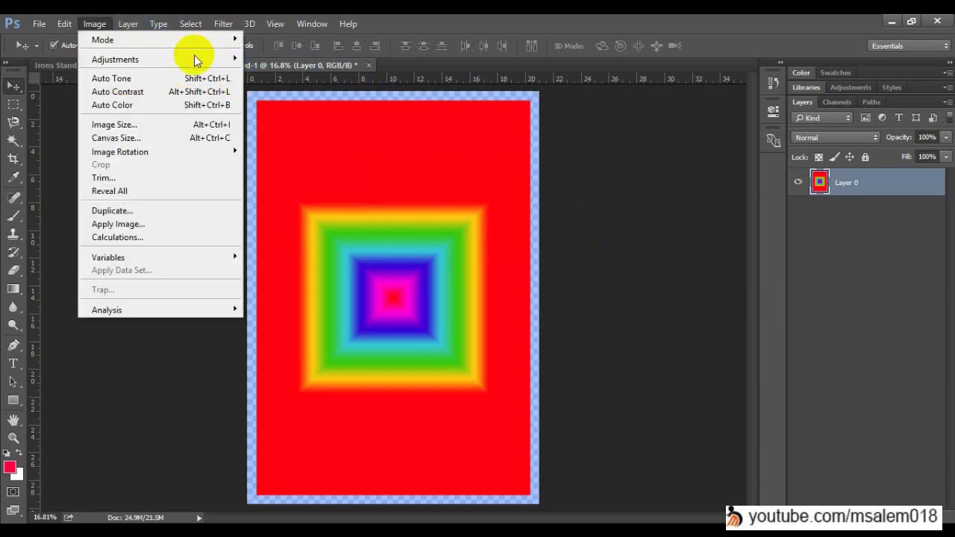
pyautogui.moveTo(200, 63)
pyautogui.click(361, 132)
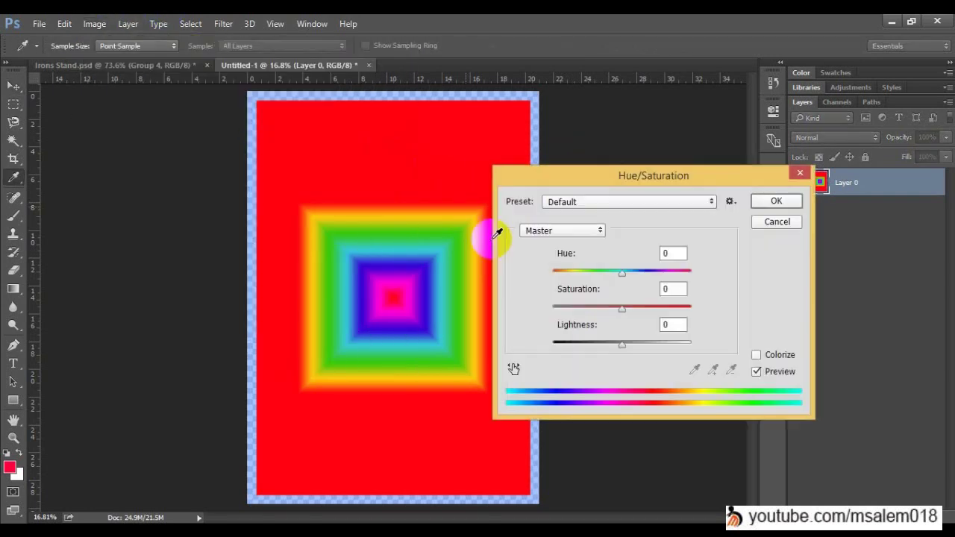
pyautogui.moveTo(626, 273)
pyautogui.mouseDown()
pyautogui.moveTo(582, 270)
pyautogui.moveTo(664, 276)
pyautogui.moveTo(616, 283)
pyautogui.mouseUp()
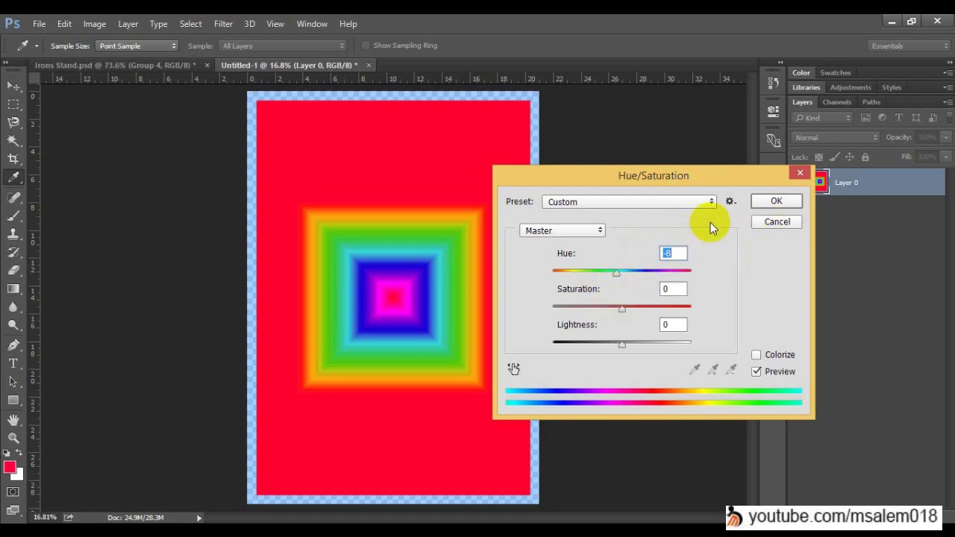
pyautogui.click(776, 221)
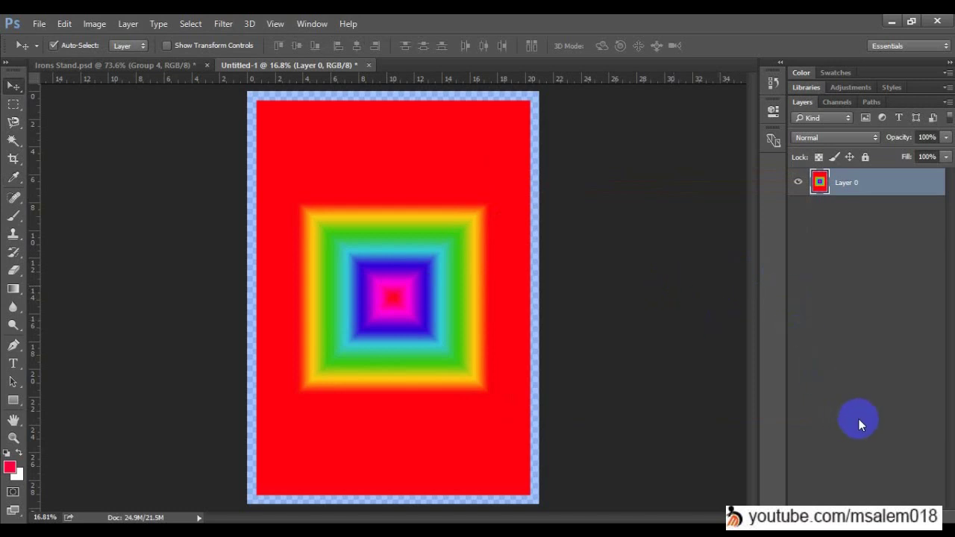
# Add a Brightness/Contrast adjustment layer above Layer 0 with brightness 123 and contrast -48.
pyautogui.click(874, 313)
pyautogui.click(885, 186)
pyautogui.click(865, 505)
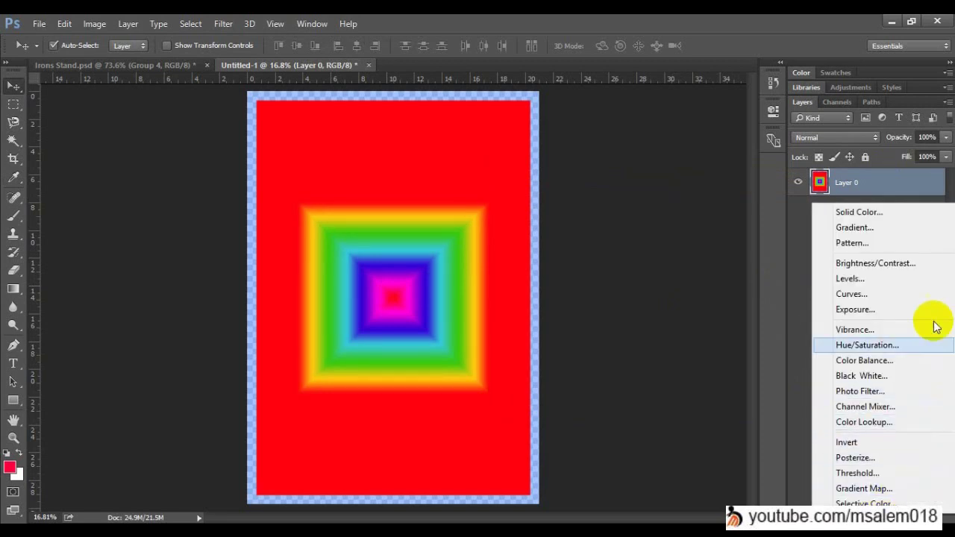
pyautogui.click(928, 270)
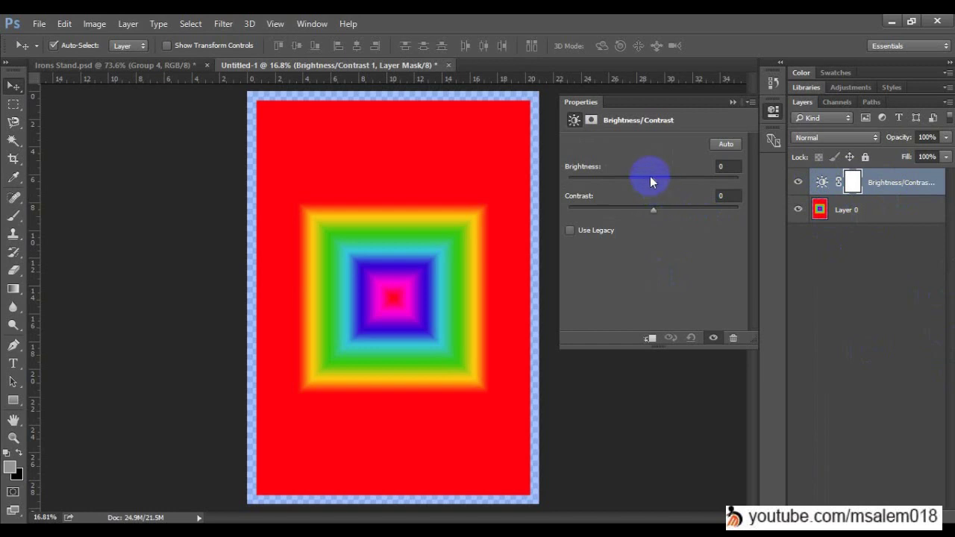
pyautogui.moveTo(651, 177); pyautogui.dragTo(722, 179)
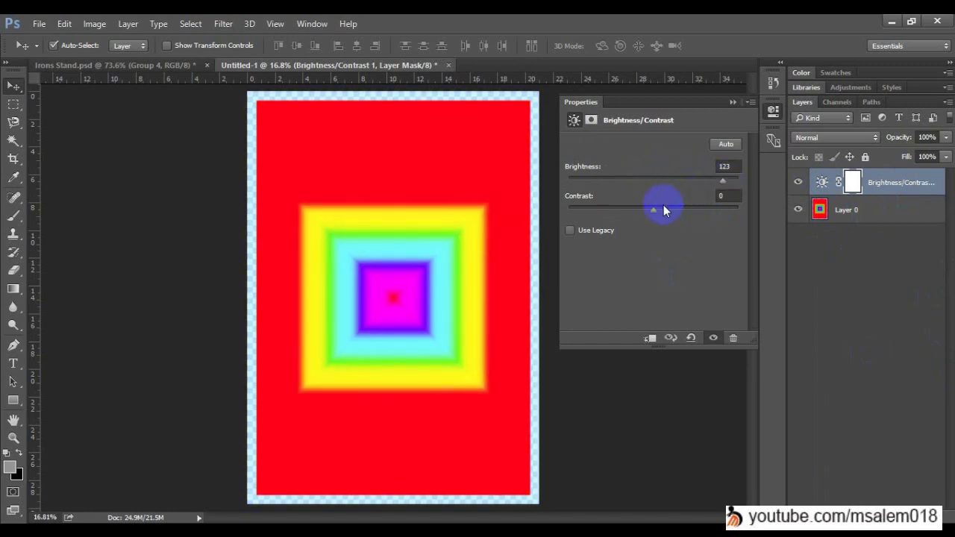
pyautogui.moveTo(653, 206); pyautogui.dragTo(572, 210)
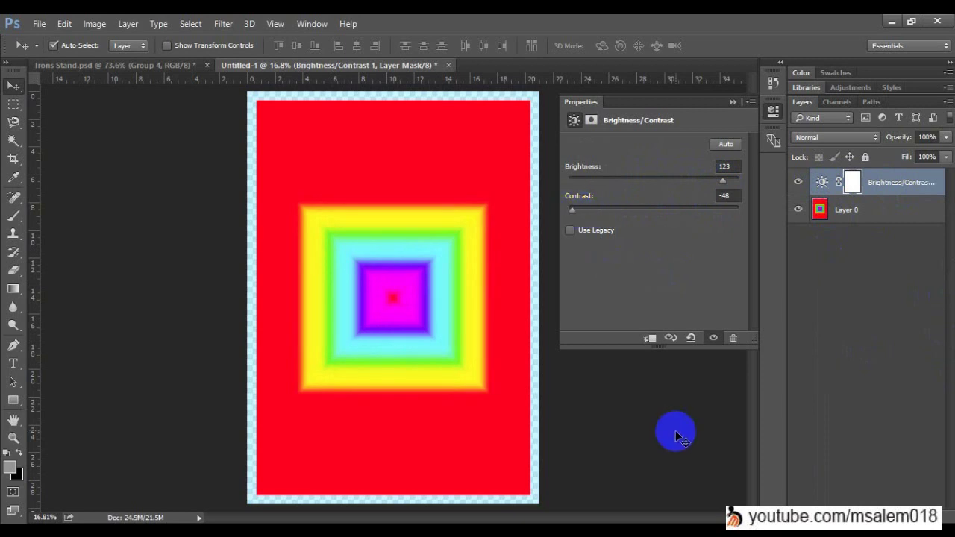
pyautogui.click(730, 102)
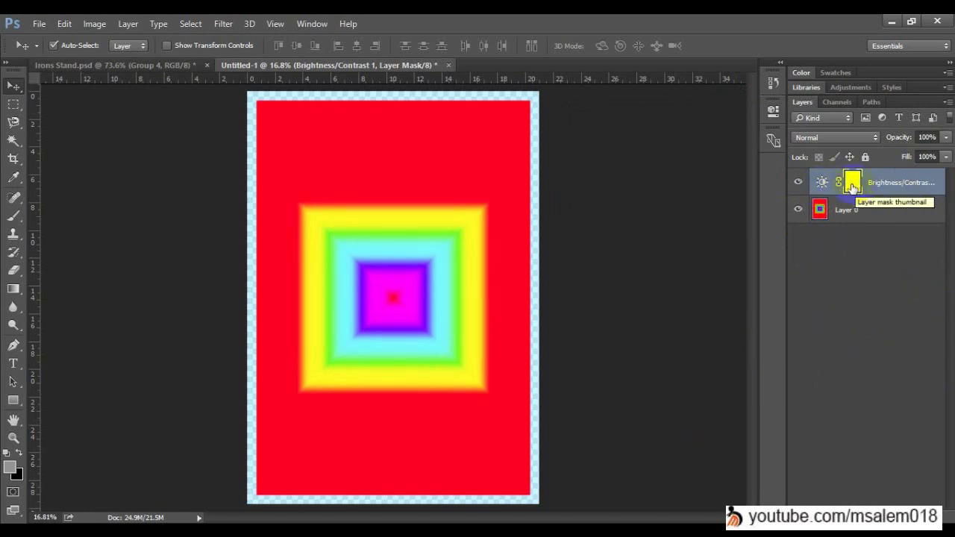
# Edit the Brightness/Contrast adjustment layer, setting brightness to -5 and contrast to 40.
pyautogui.click(822, 183)
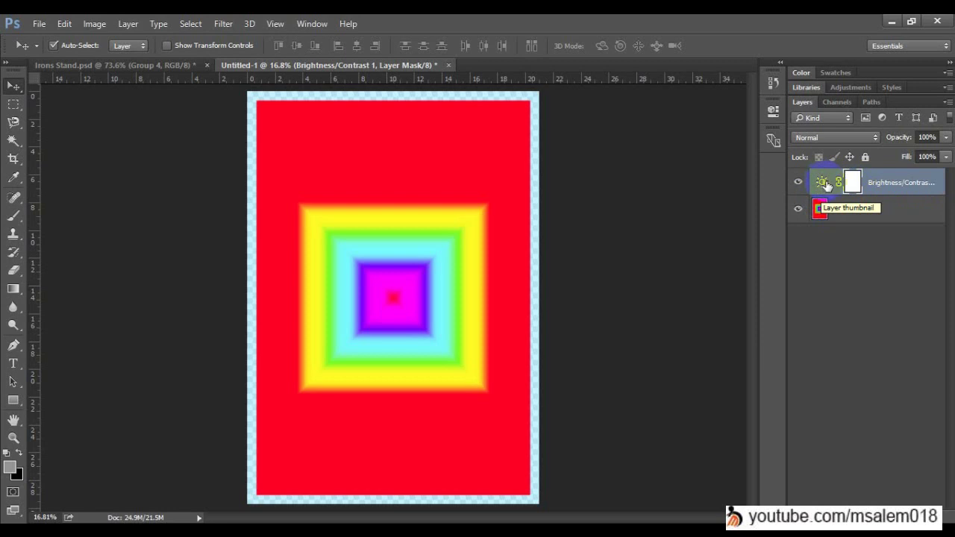
pyautogui.doubleClick(823, 183)
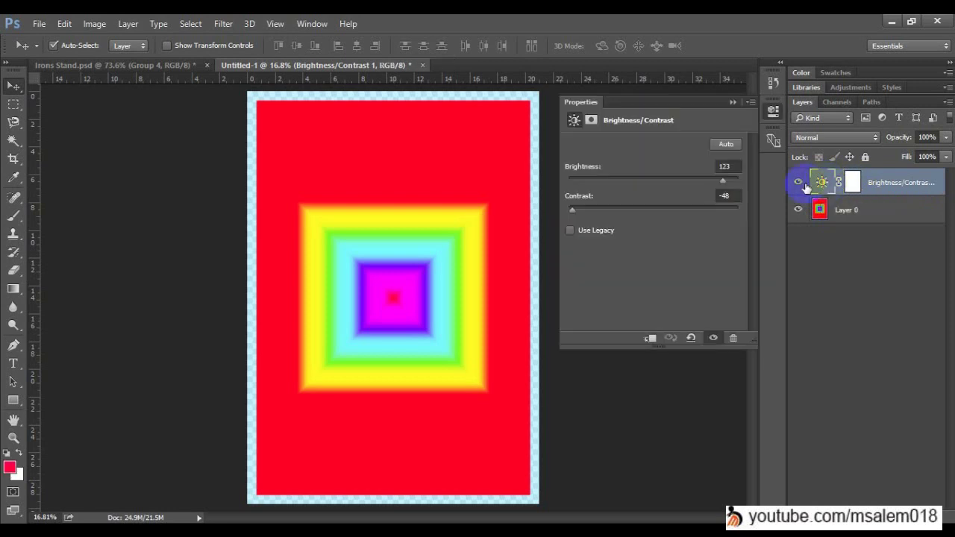
pyautogui.moveTo(718, 184); pyautogui.dragTo(687, 211)
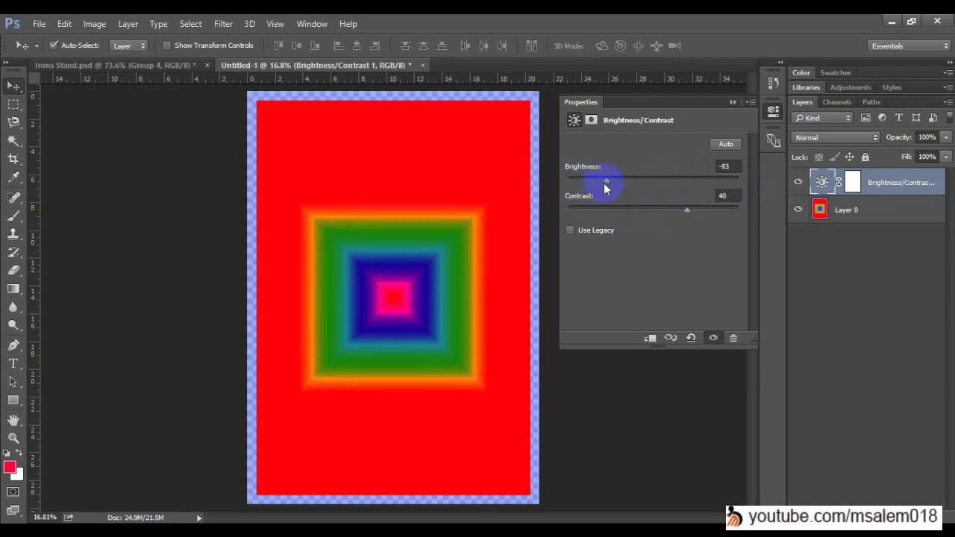
pyautogui.moveTo(605, 180); pyautogui.dragTo(651, 181)
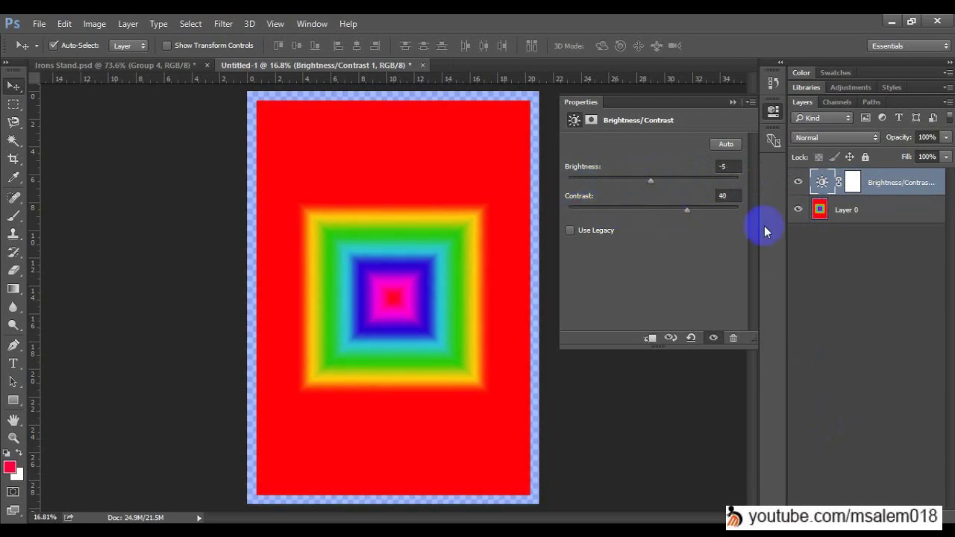
pyautogui.click(731, 104)
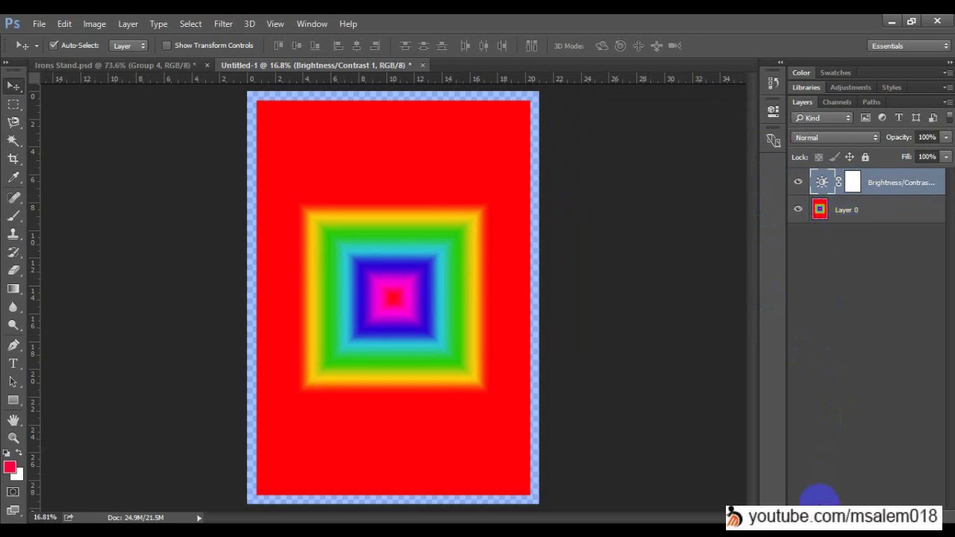
# Add a Hue/Saturation adjustment layer on top of the stack with hue +170 and saturation about +44.
pyautogui.click(877, 507)
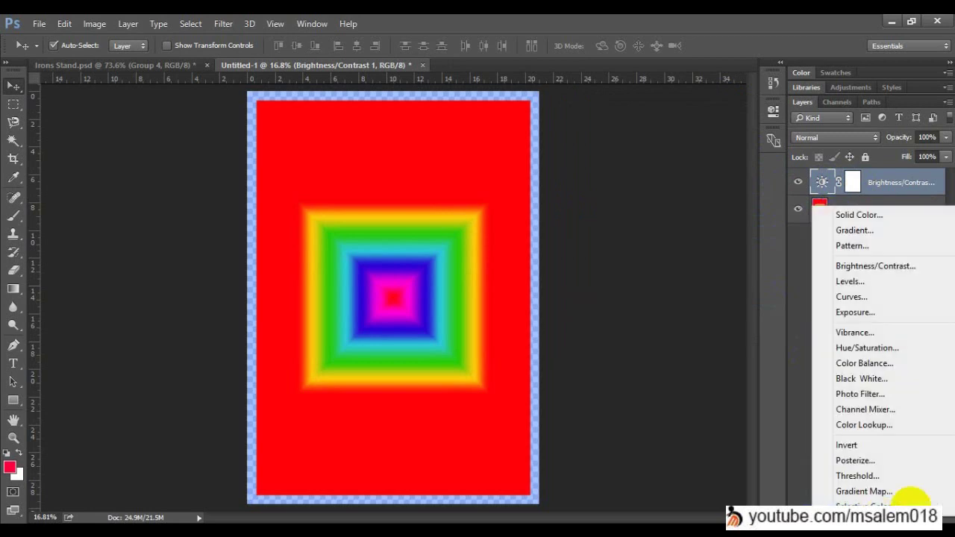
pyautogui.click(899, 346)
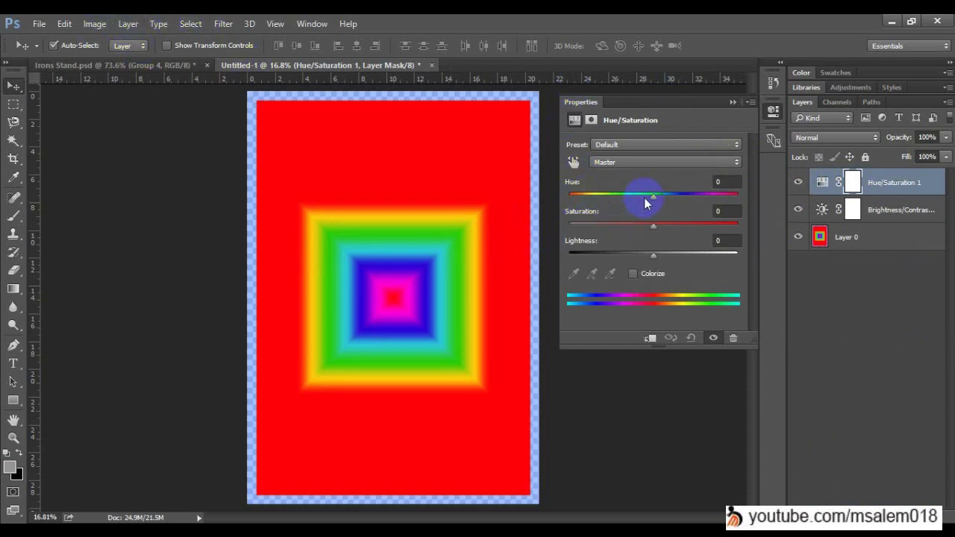
pyautogui.moveTo(651, 198); pyautogui.dragTo(734, 200)
pyautogui.moveTo(650, 226); pyautogui.dragTo(696, 228)
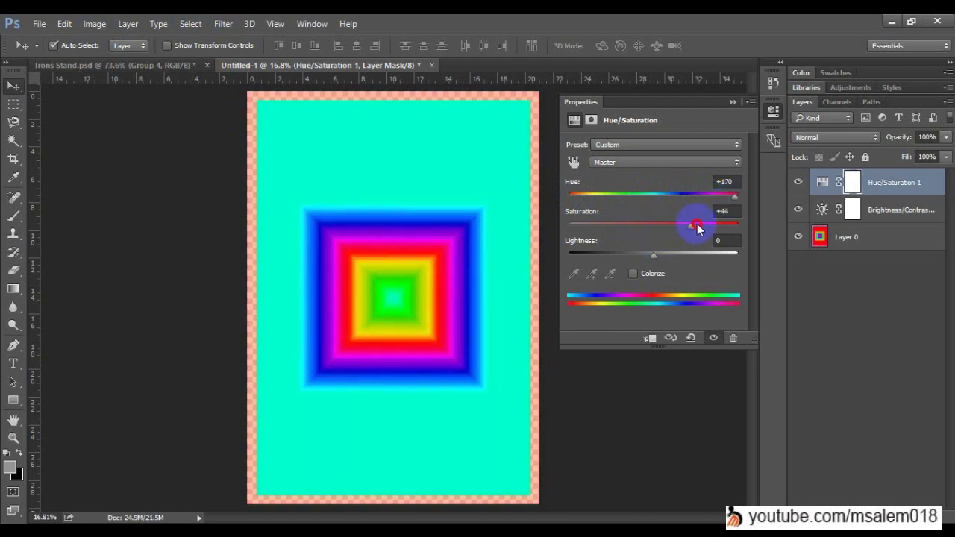
pyautogui.click(732, 101)
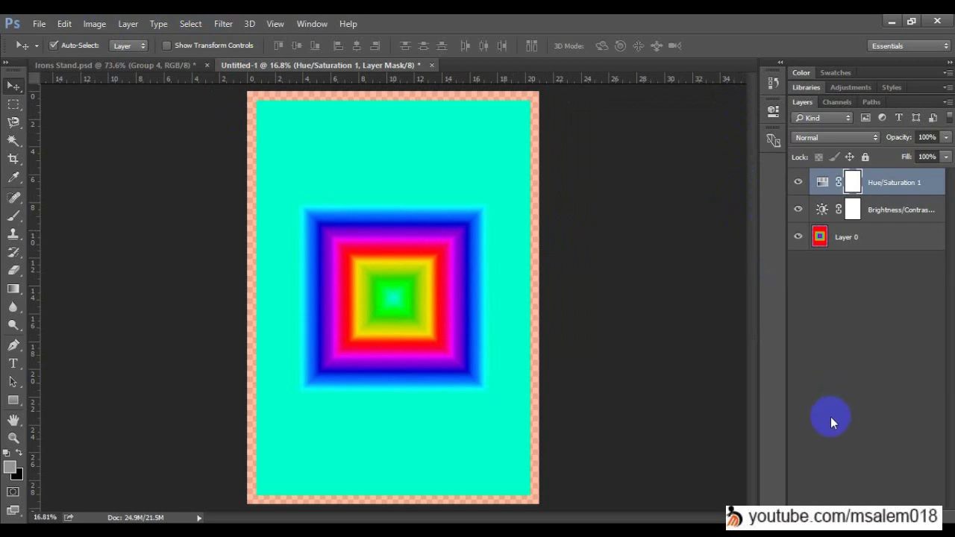
# Lower the hue of the Hue/Saturation adjustment layer so the background returns to red.
pyautogui.doubleClick(823, 185)
pyautogui.moveTo(735, 196); pyautogui.dragTo(667, 197)
pyautogui.click(730, 104)
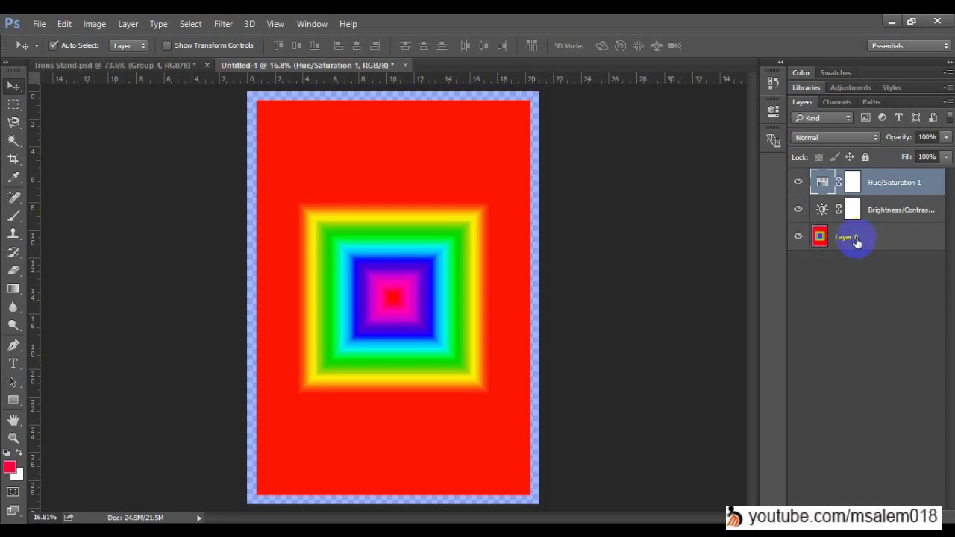
# Move the Brightness/Contrast layer above Hue/Saturation 1 to compare the stacking order, and move it back below.
pyautogui.click(878, 217)
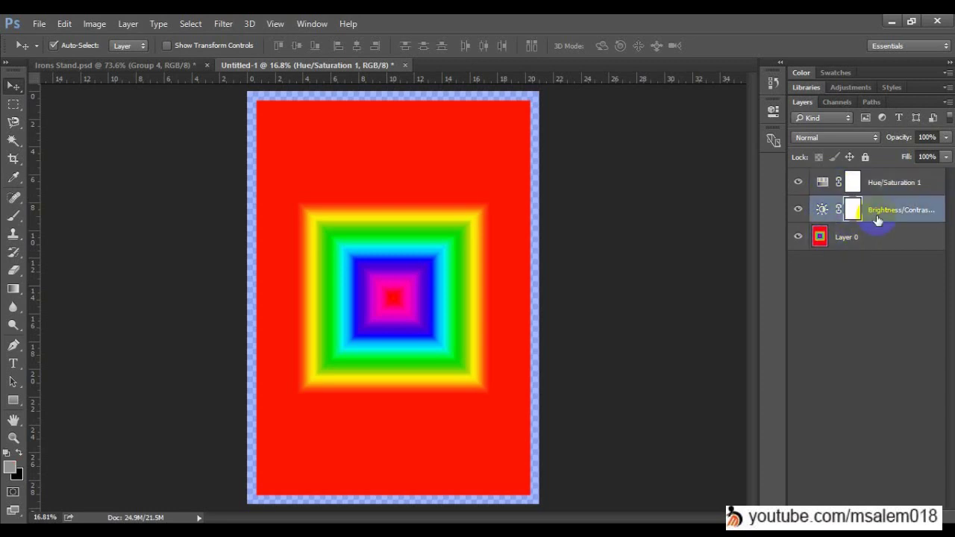
pyautogui.moveTo(888, 212); pyautogui.dragTo(891, 173)
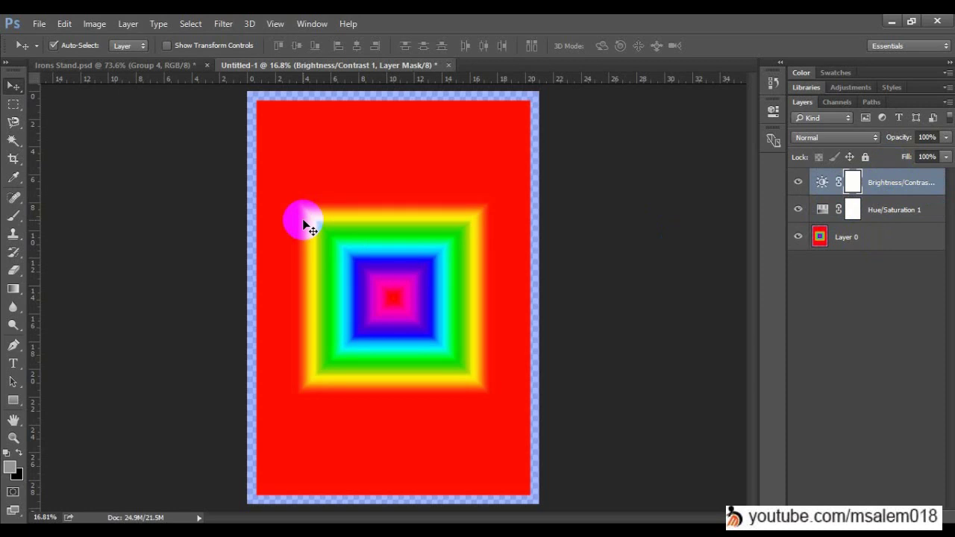
pyautogui.moveTo(890, 194); pyautogui.dragTo(890, 217)
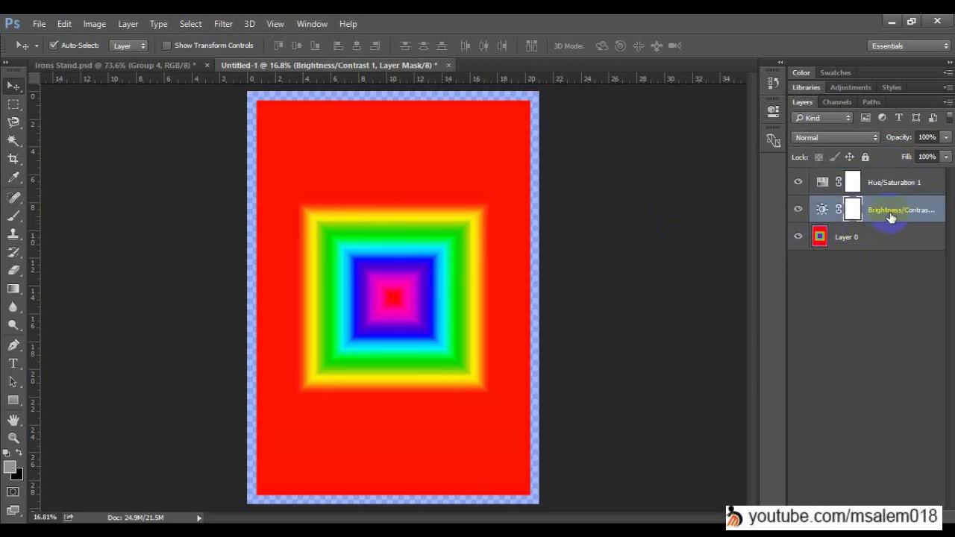
# Set the Brightness/Contrast layer's brightness to 150 and compare it placed above and below Hue/Saturation 1.
pyautogui.doubleClick(823, 208)
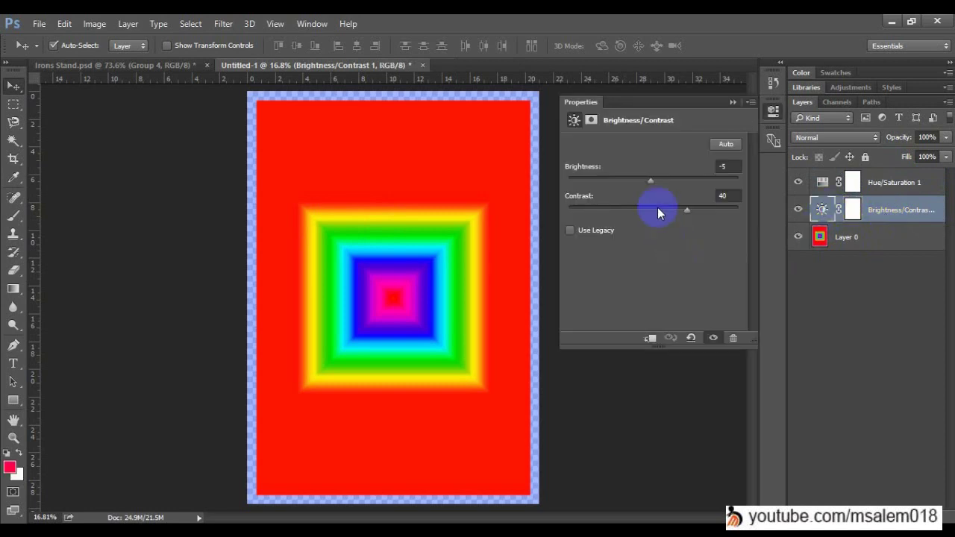
pyautogui.moveTo(649, 181); pyautogui.dragTo(751, 182)
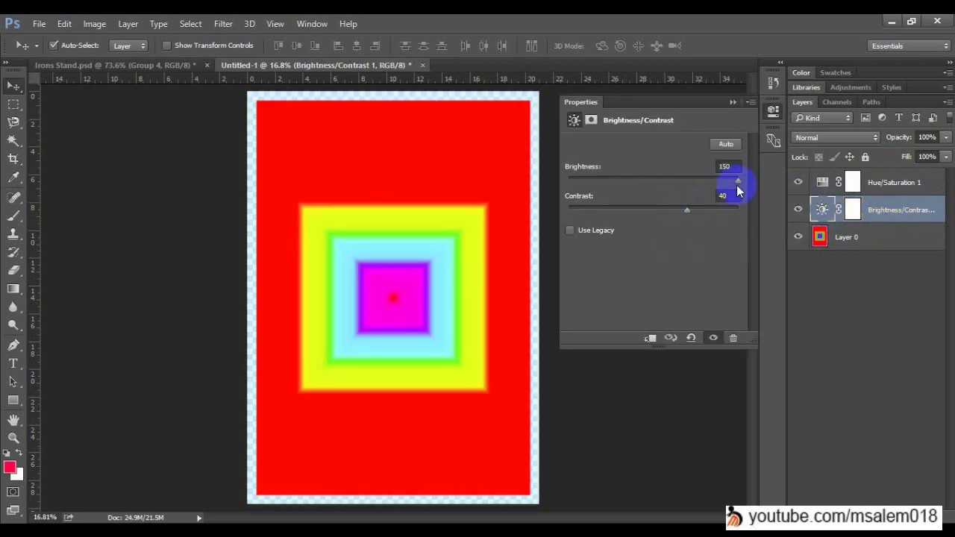
pyautogui.click(733, 101)
pyautogui.moveTo(888, 210); pyautogui.dragTo(894, 182)
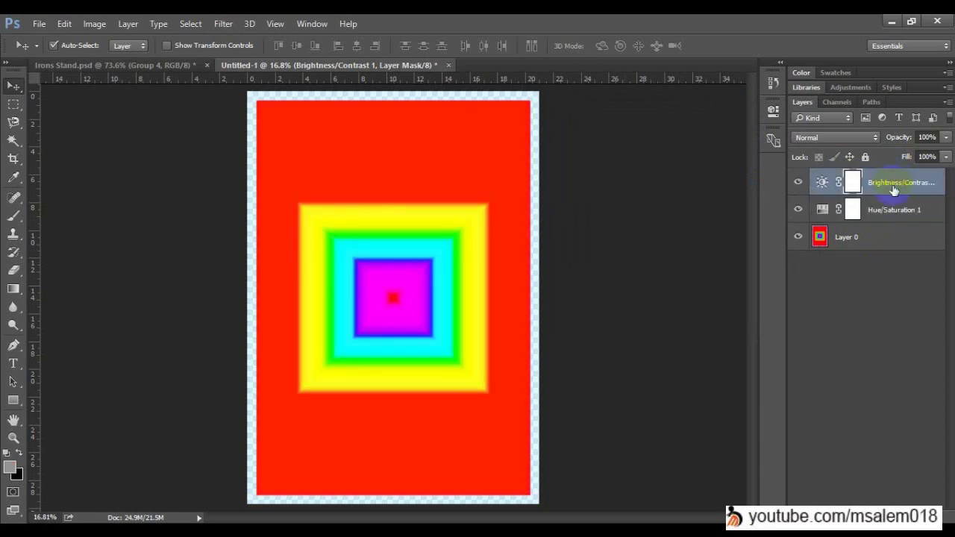
pyautogui.moveTo(893, 188); pyautogui.dragTo(888, 216)
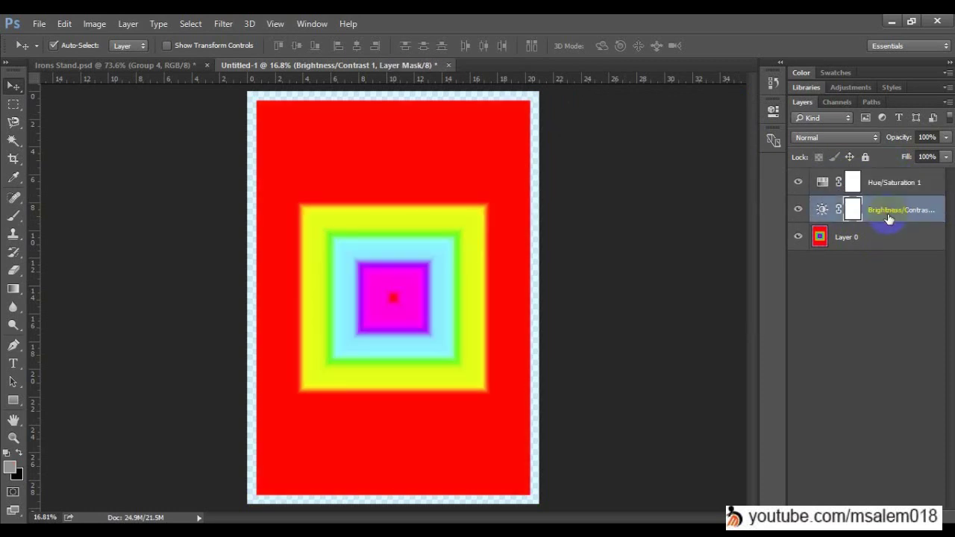
# Delete the layer mask of Hue/Saturation 1 and the adjustment layer itself.
pyautogui.click(823, 184)
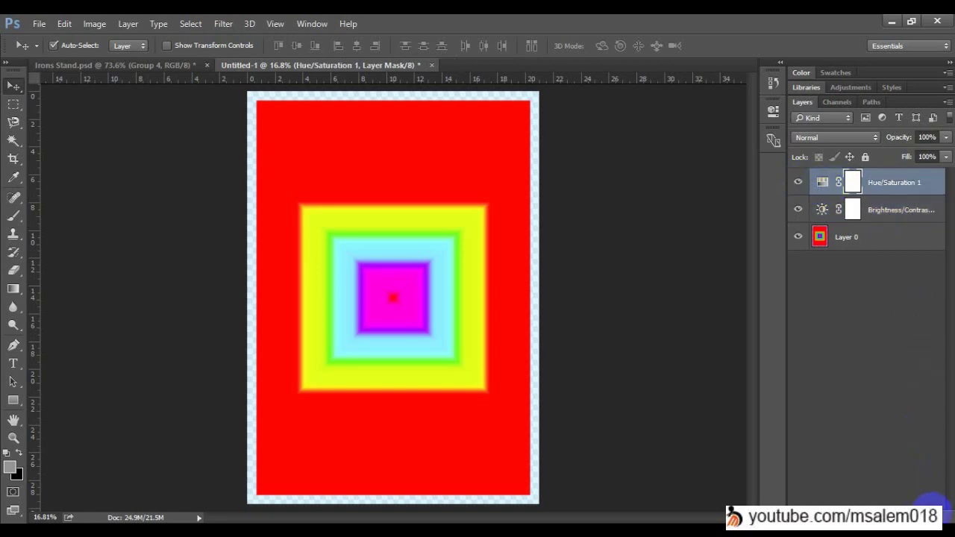
pyautogui.click(933, 506)
pyautogui.click(420, 224)
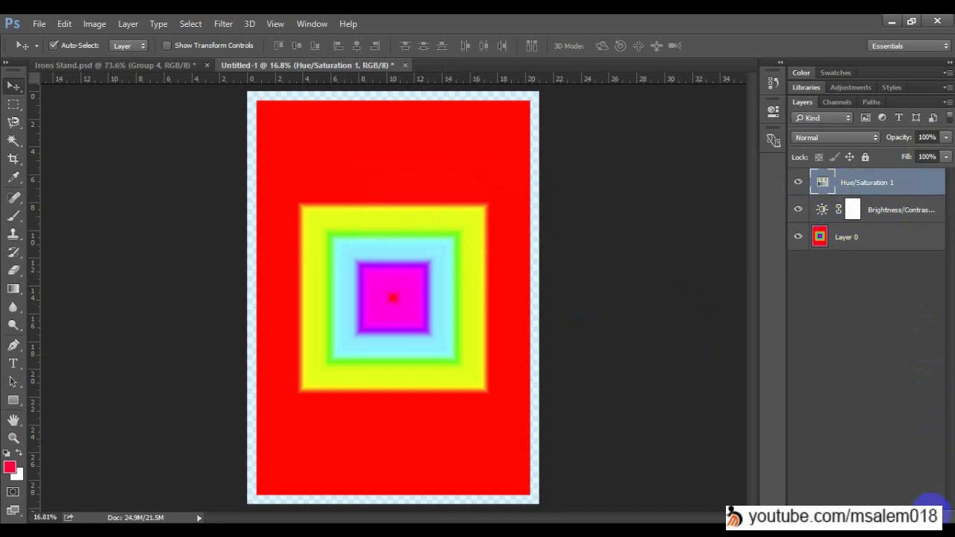
pyautogui.click(933, 506)
pyautogui.click(420, 223)
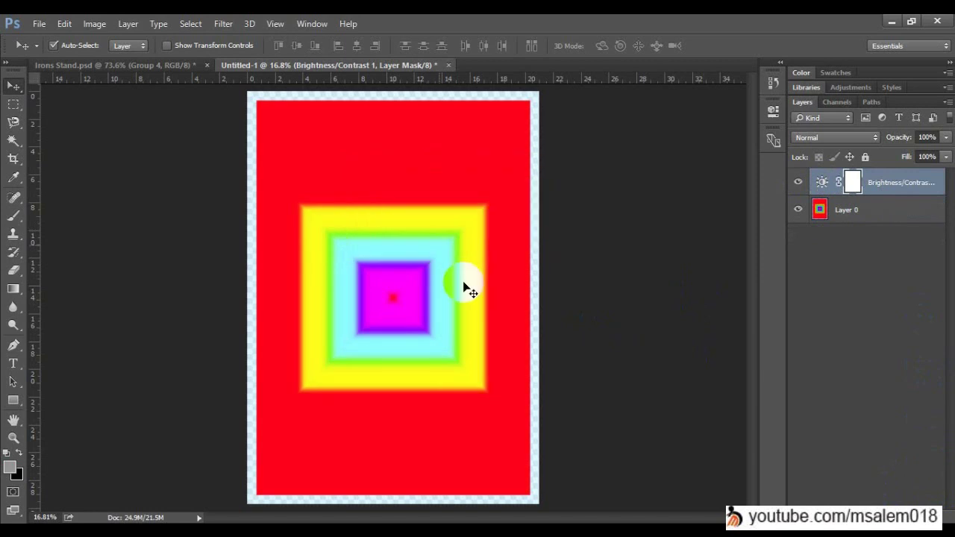
# Delete the Brightness/Contrast adjustment layer, leaving only Layer 0, and hide its properties.
pyautogui.doubleClick(822, 183)
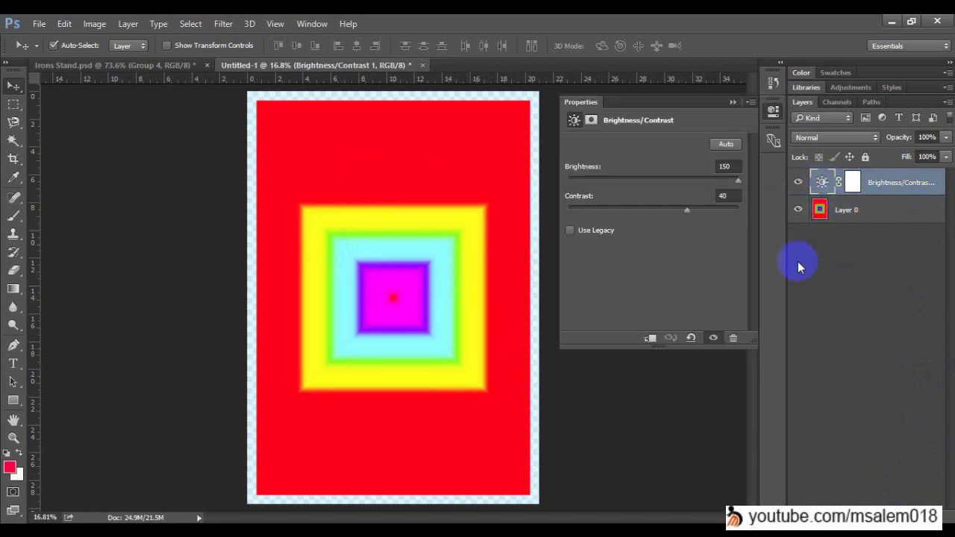
pyautogui.click(734, 339)
pyautogui.click(427, 224)
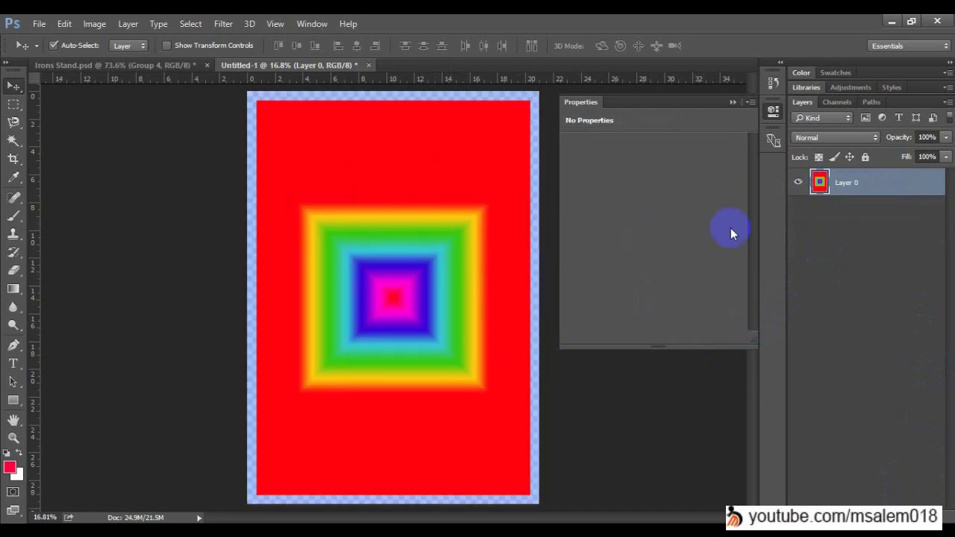
pyautogui.click(772, 112)
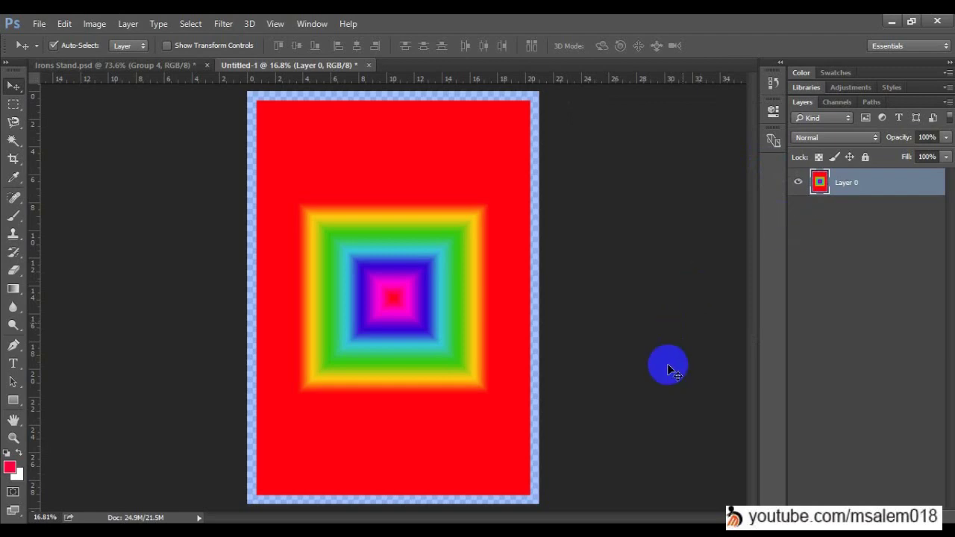
# Switch to the Word course outline to check the Layer Basics topics.
pyautogui.hotkey('alt', 'Tab')
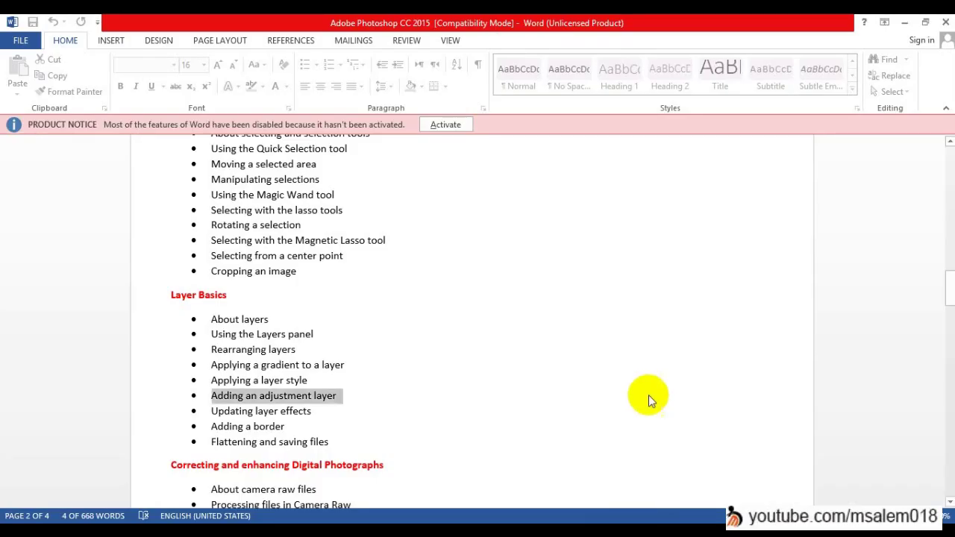